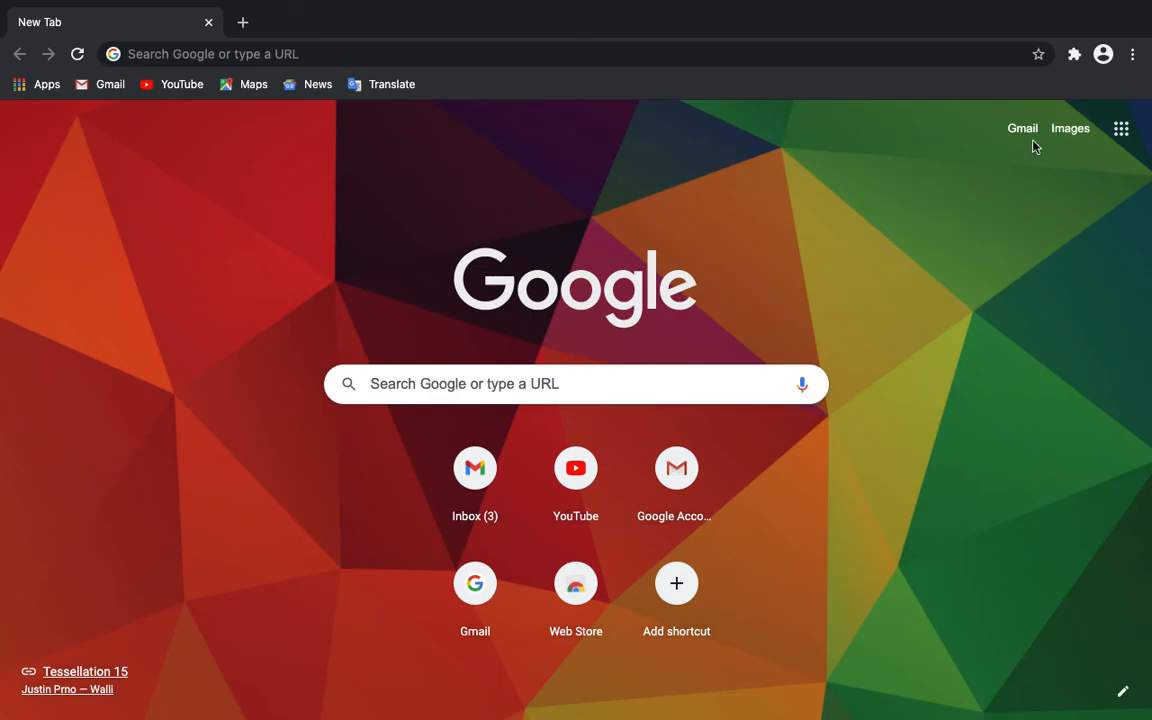
Open the Google apps launcher, close it, and reopen it.
left_click(1121, 129)
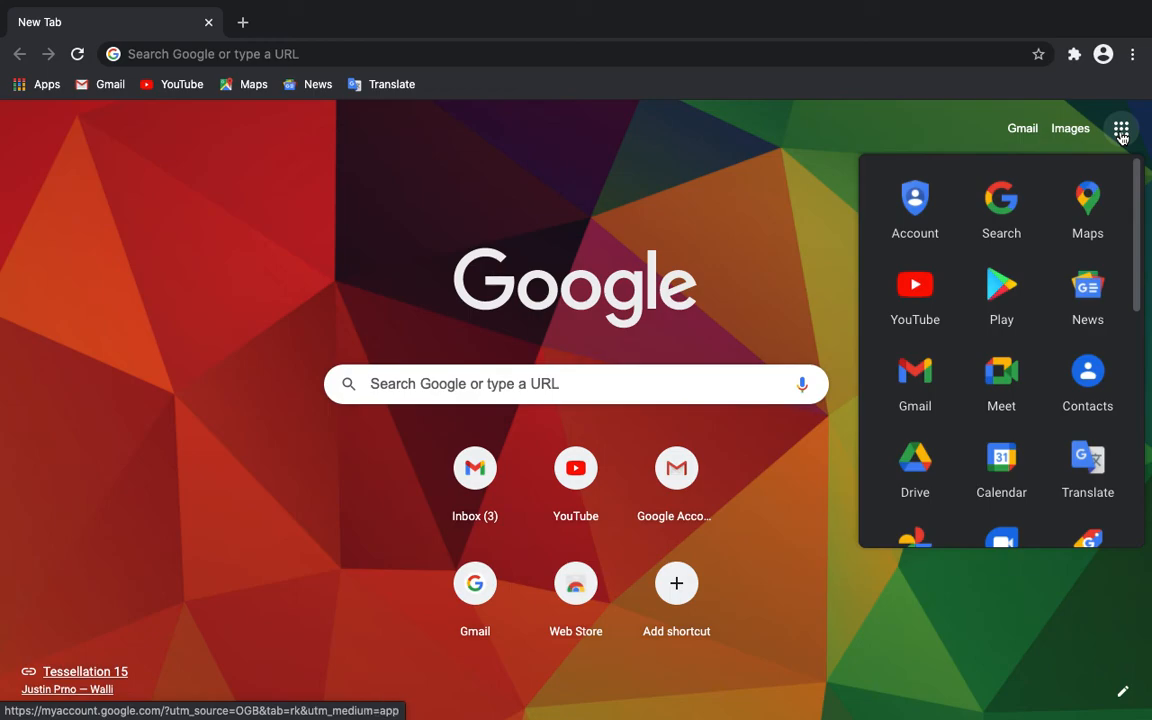
scroll(951, 424, "down", 2)
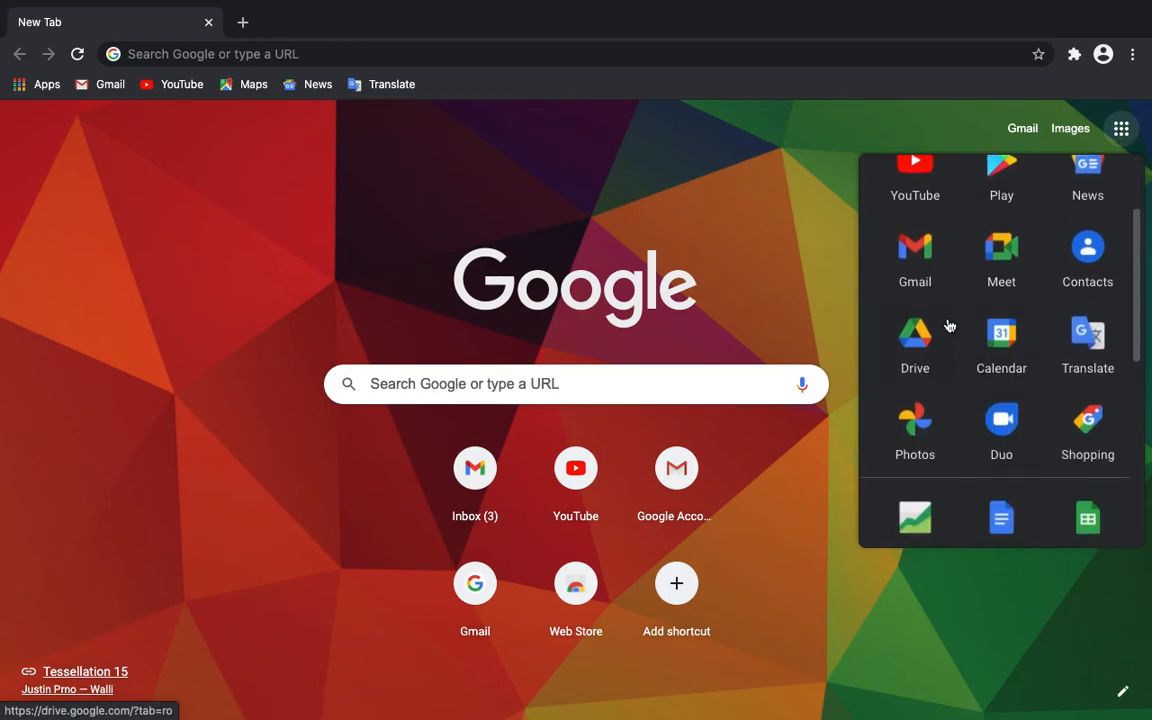
left_click(1123, 130)
left_click(1123, 130)
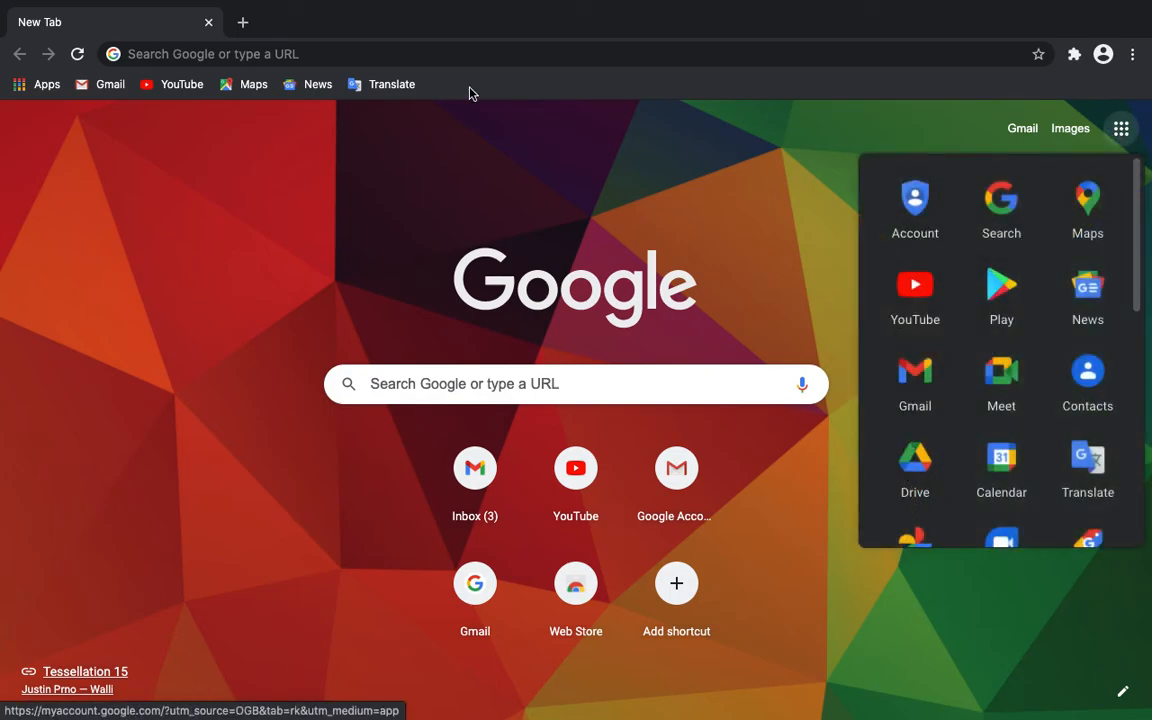
Enter drive.google.com in the Chrome address bar and load it.
left_click(481, 57)
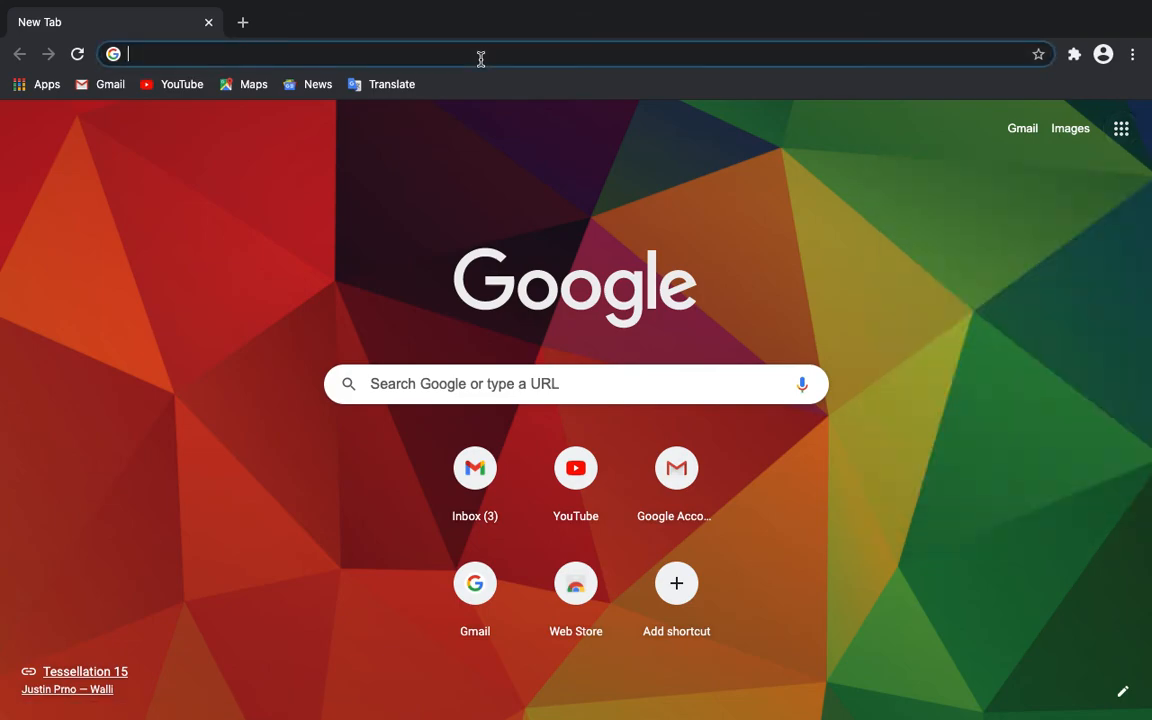
type("drive.goog.")
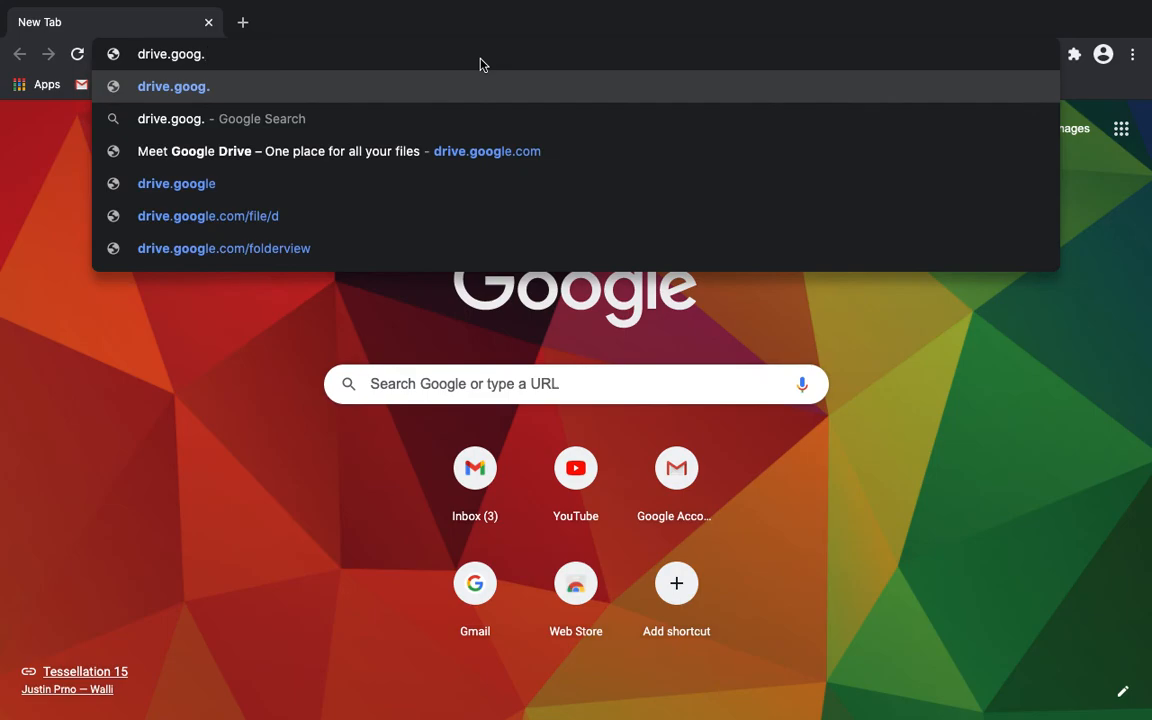
key("BackSpace")
type("le.com")
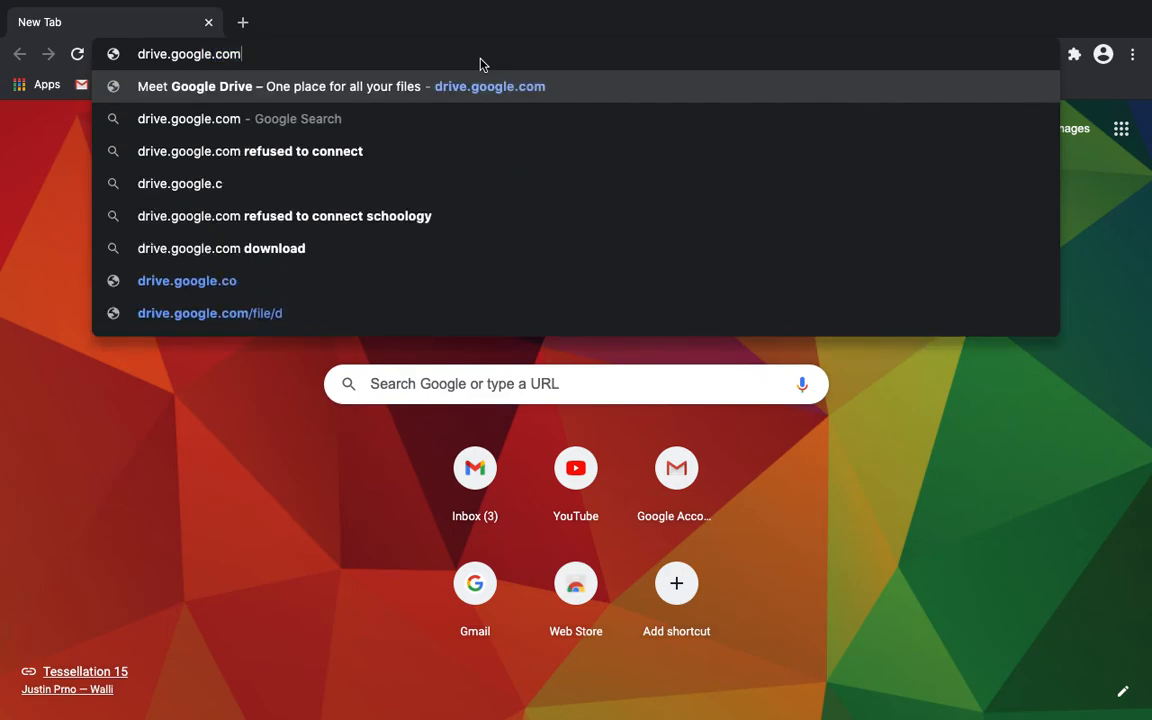
key("Return")
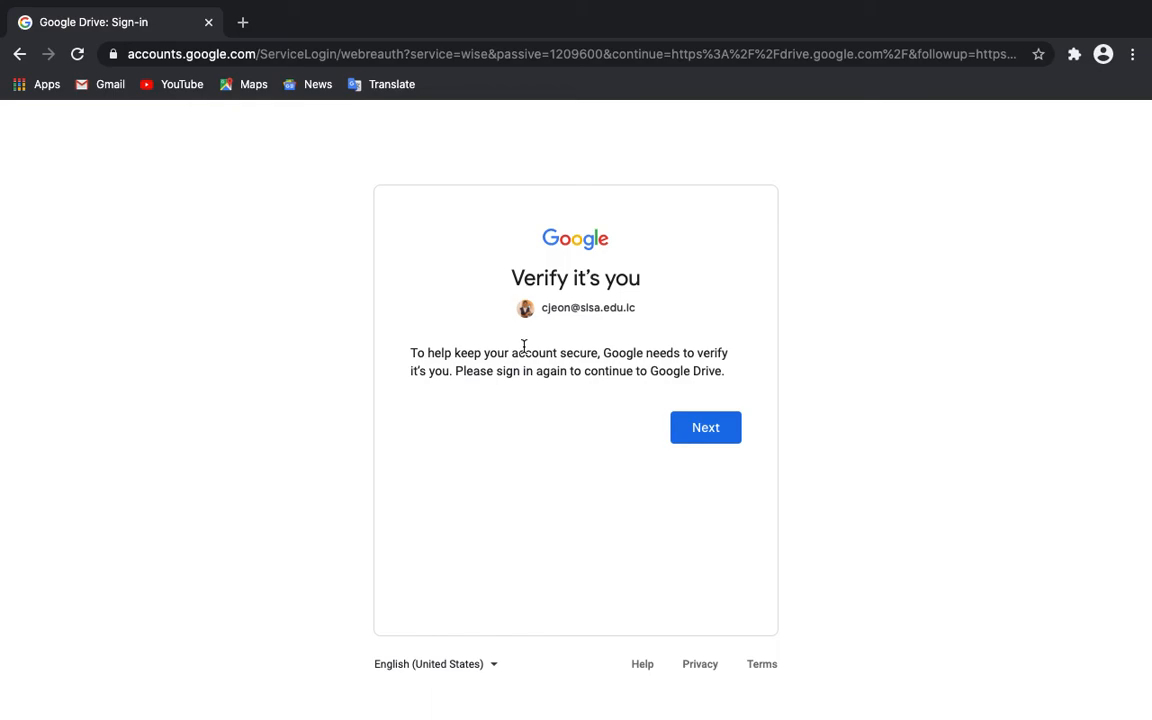
Continue past Verify it's you and sign in with the account password.
left_click(715, 437)
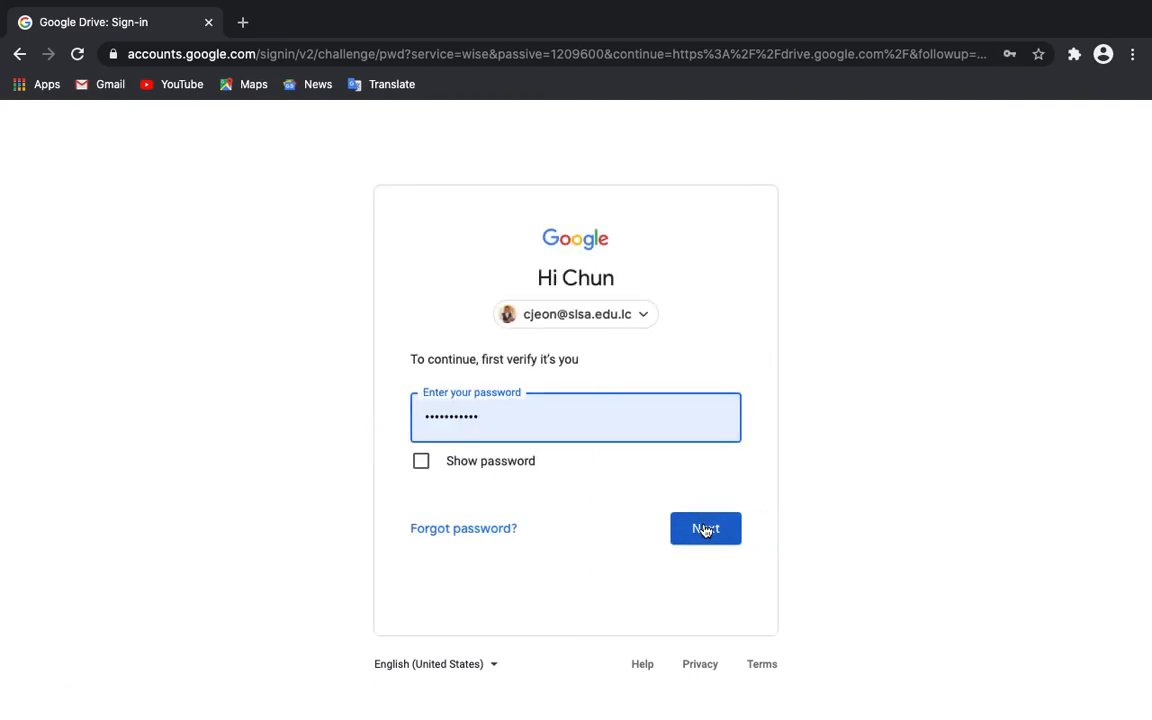
left_click(705, 529)
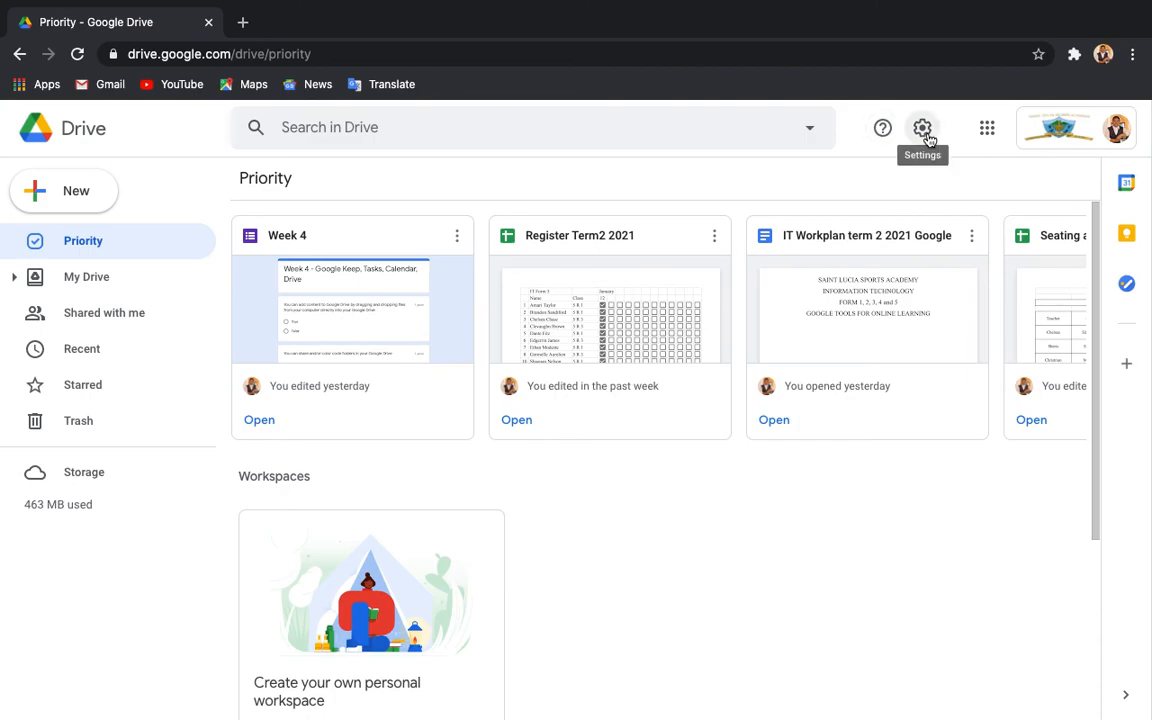
left_click(987, 130)
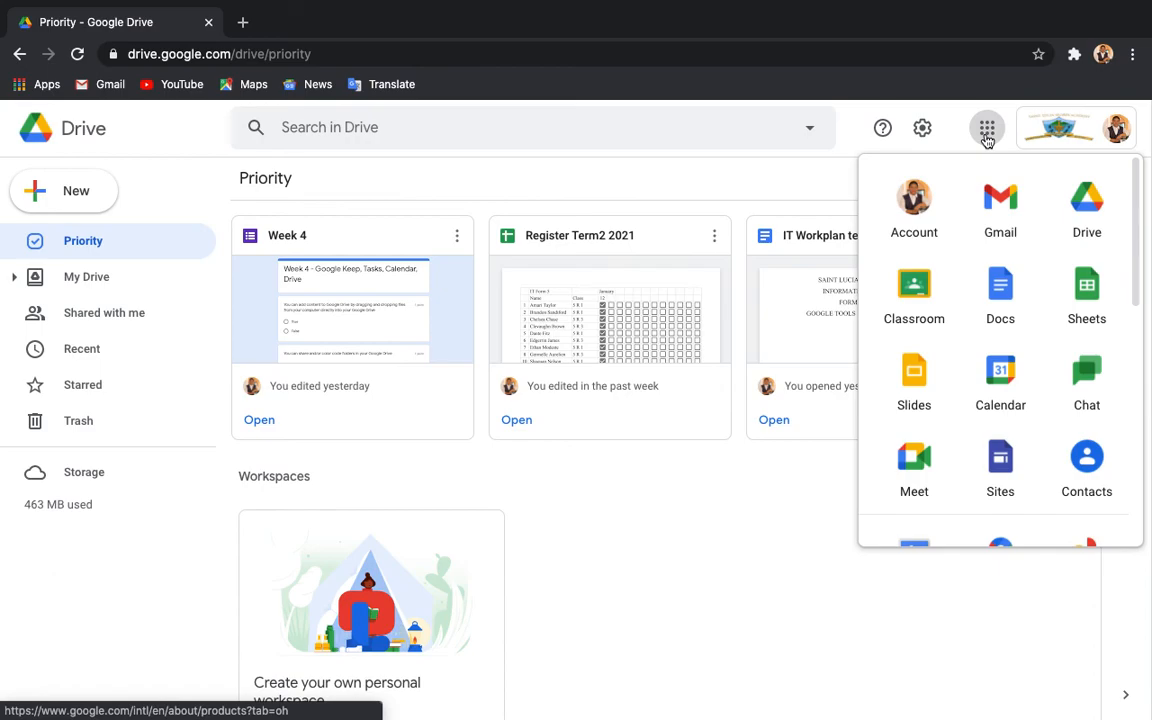
left_click(987, 138)
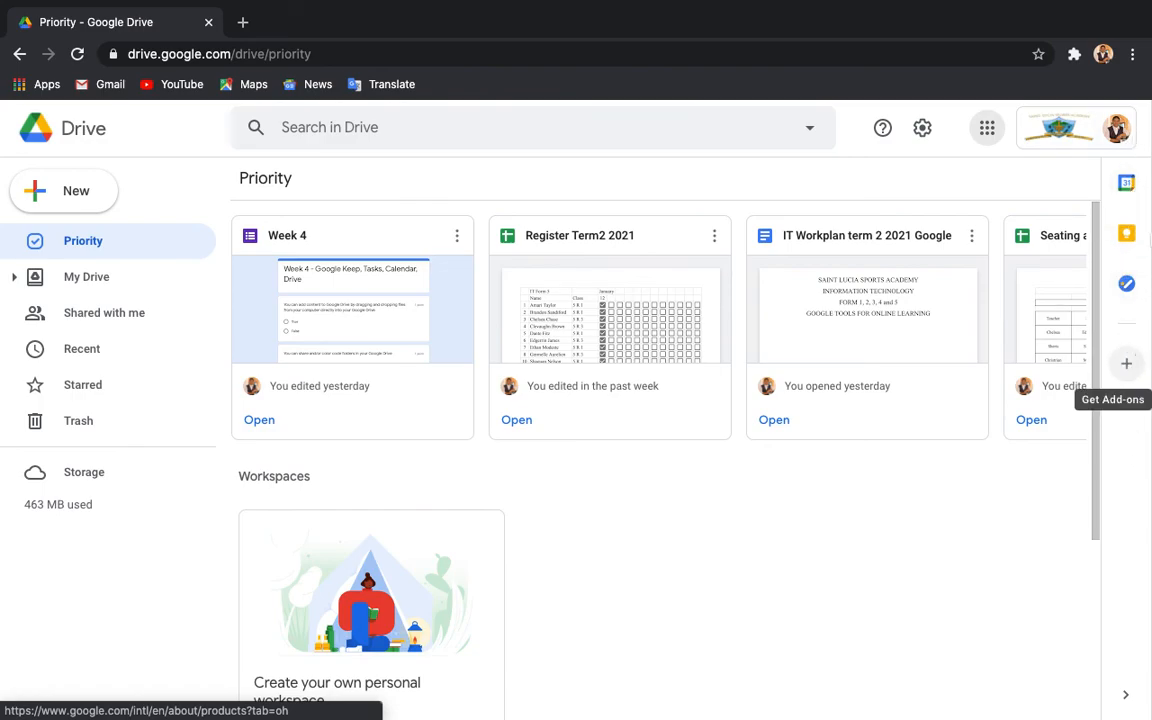
left_click(1127, 367)
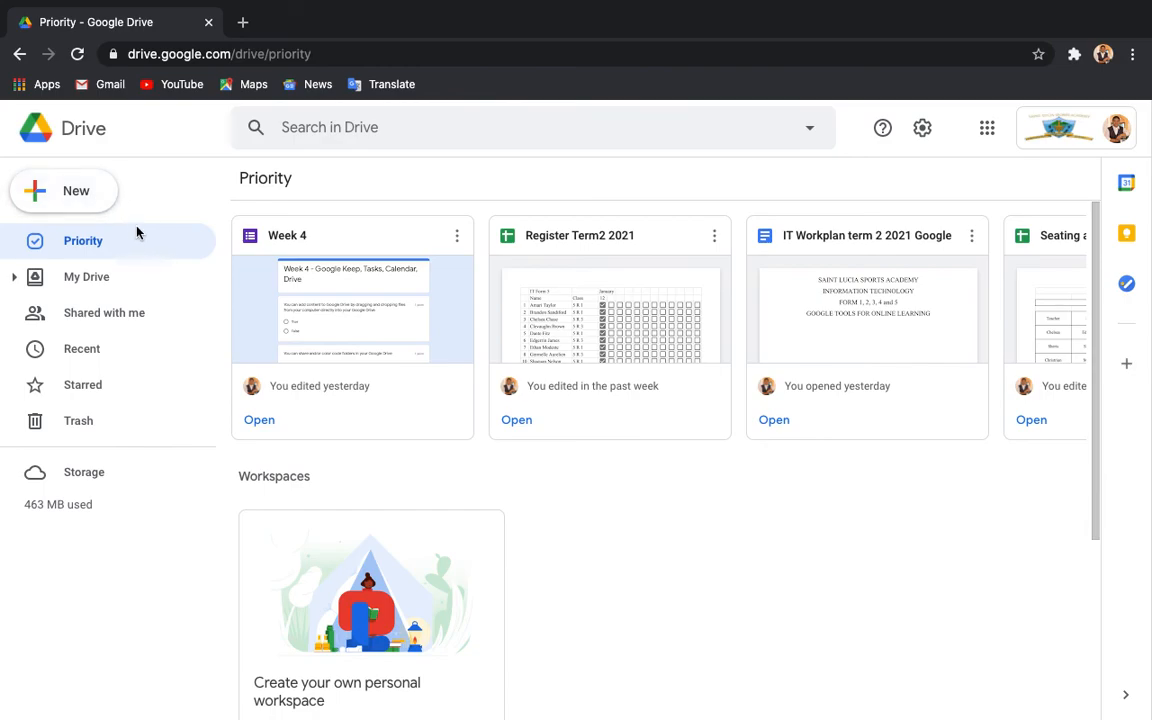
left_click(53, 199)
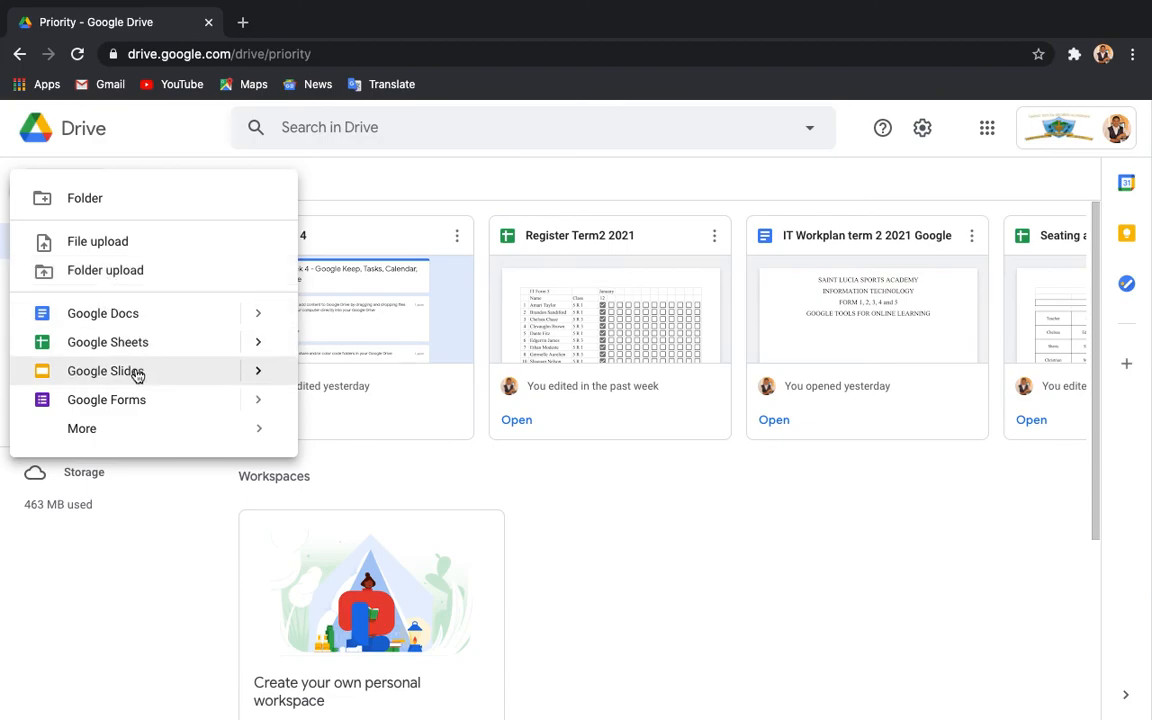
mouse_move(93, 429)
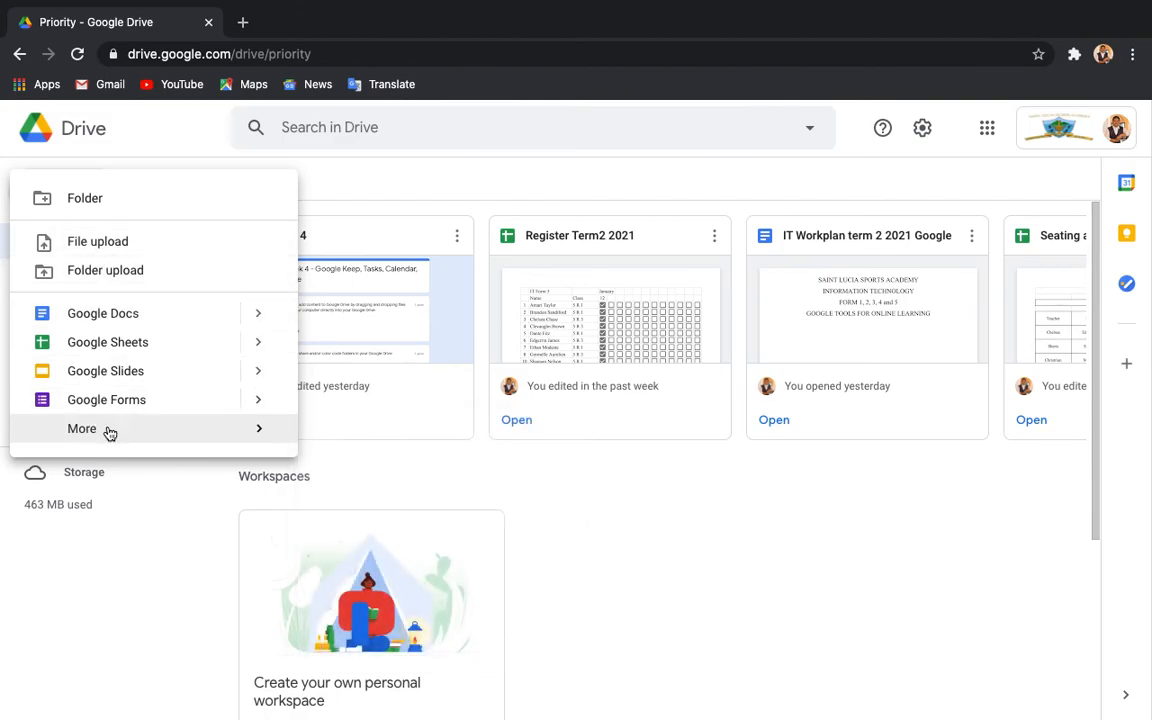
left_click(77, 600)
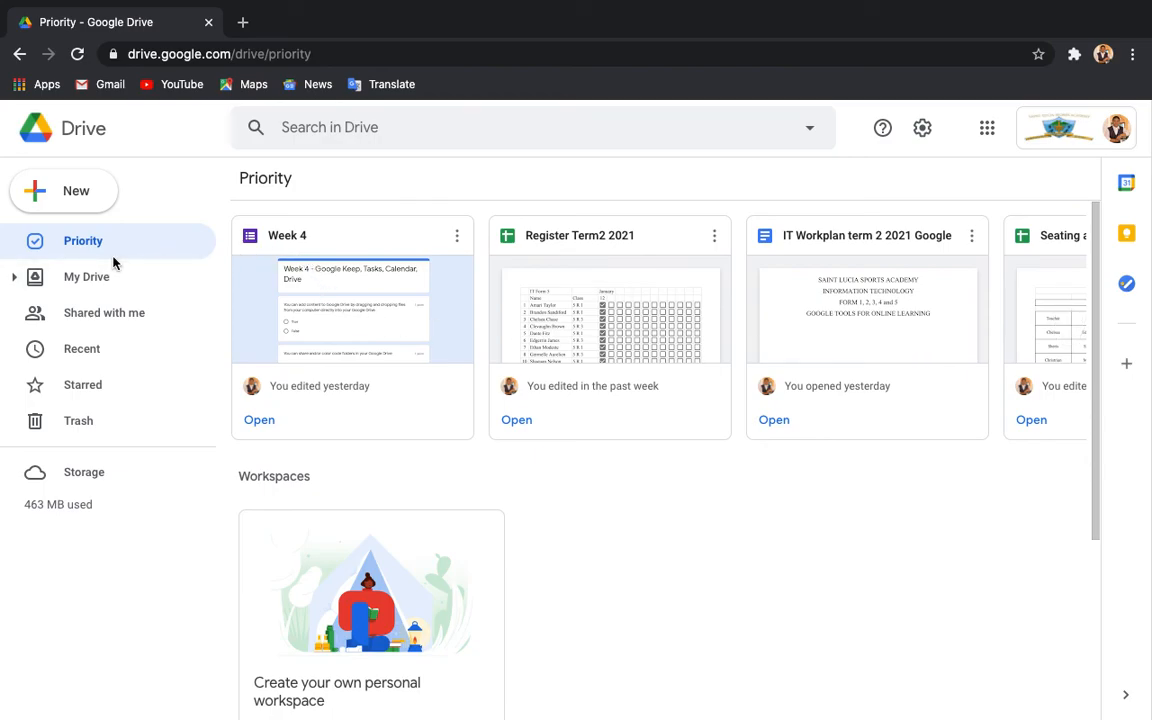
Open My Drive and scroll through its Quick Access files and folders.
left_click(100, 290)
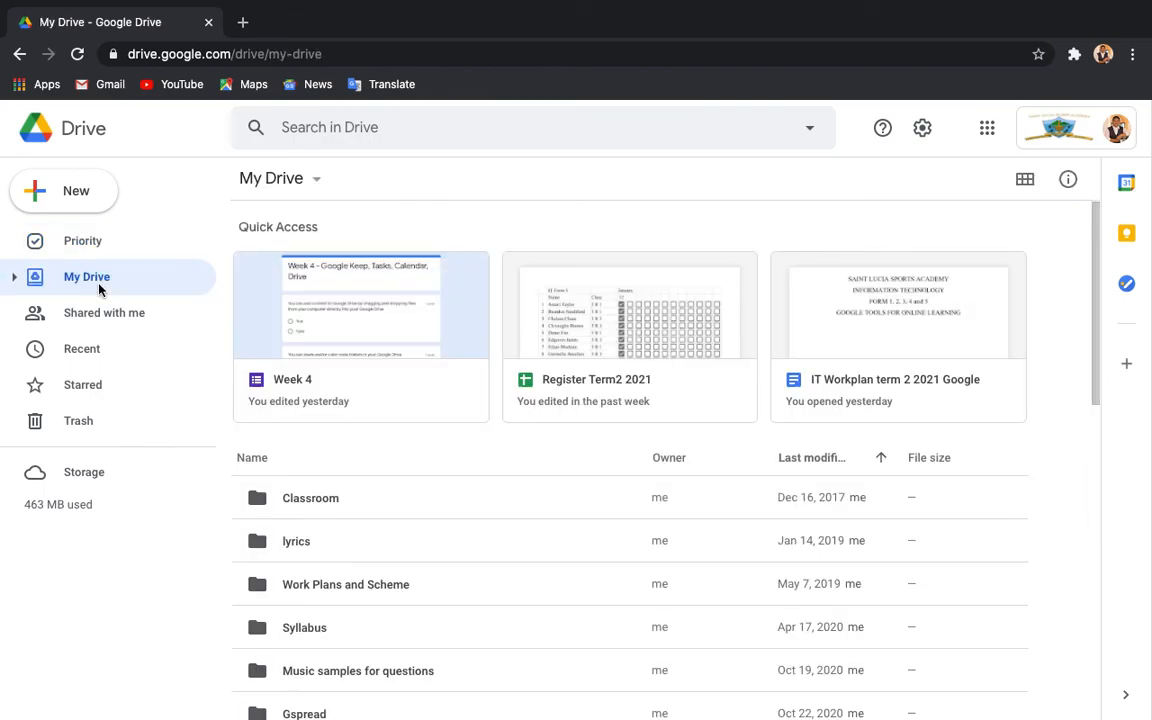
scroll(510, 548, "down", 4)
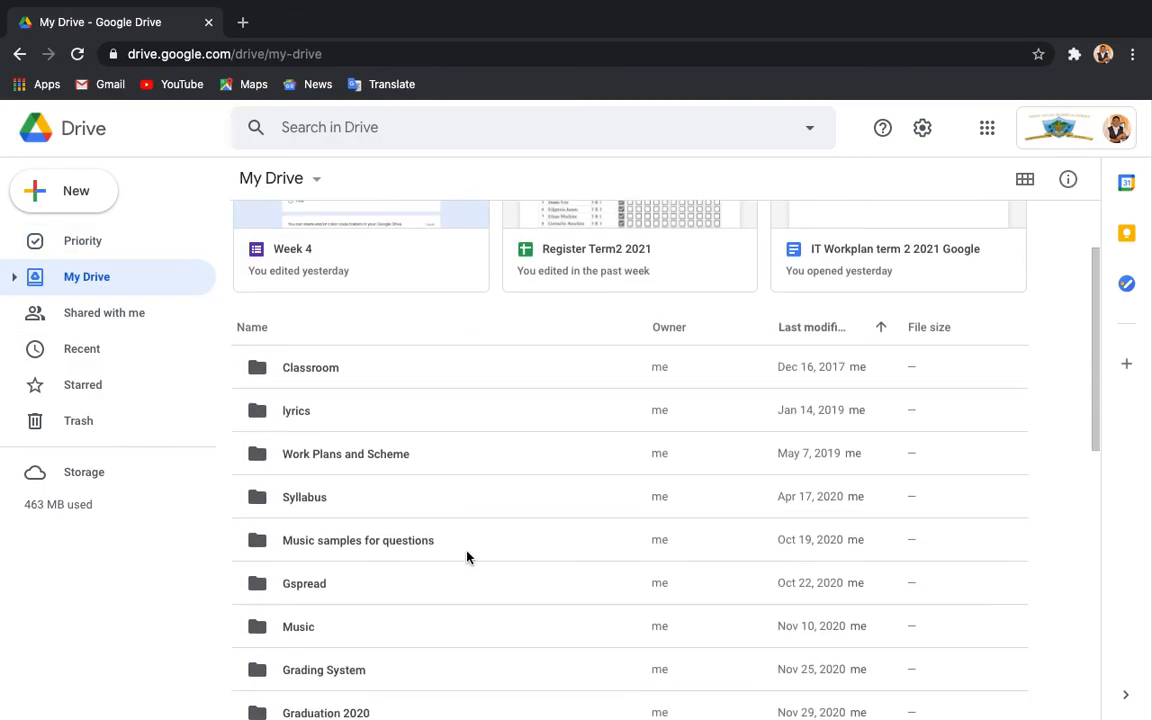
scroll(466, 555, "up", 4)
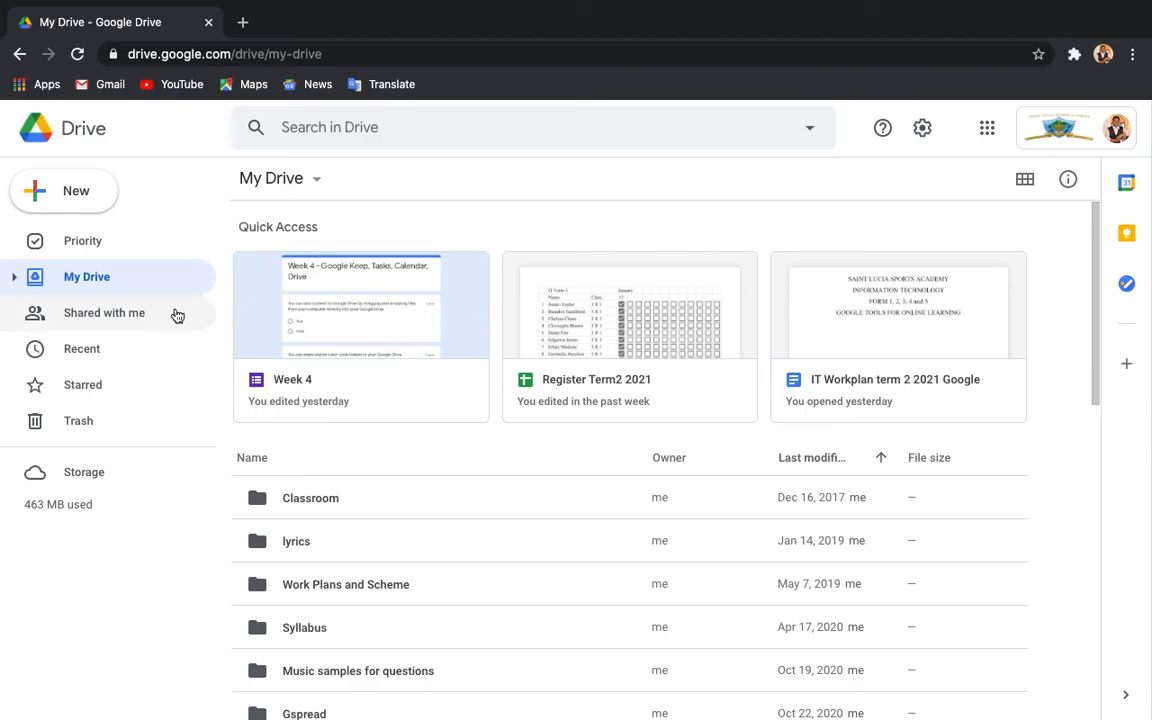
View the Shared with me list and scroll through the shared files.
left_click(91, 317)
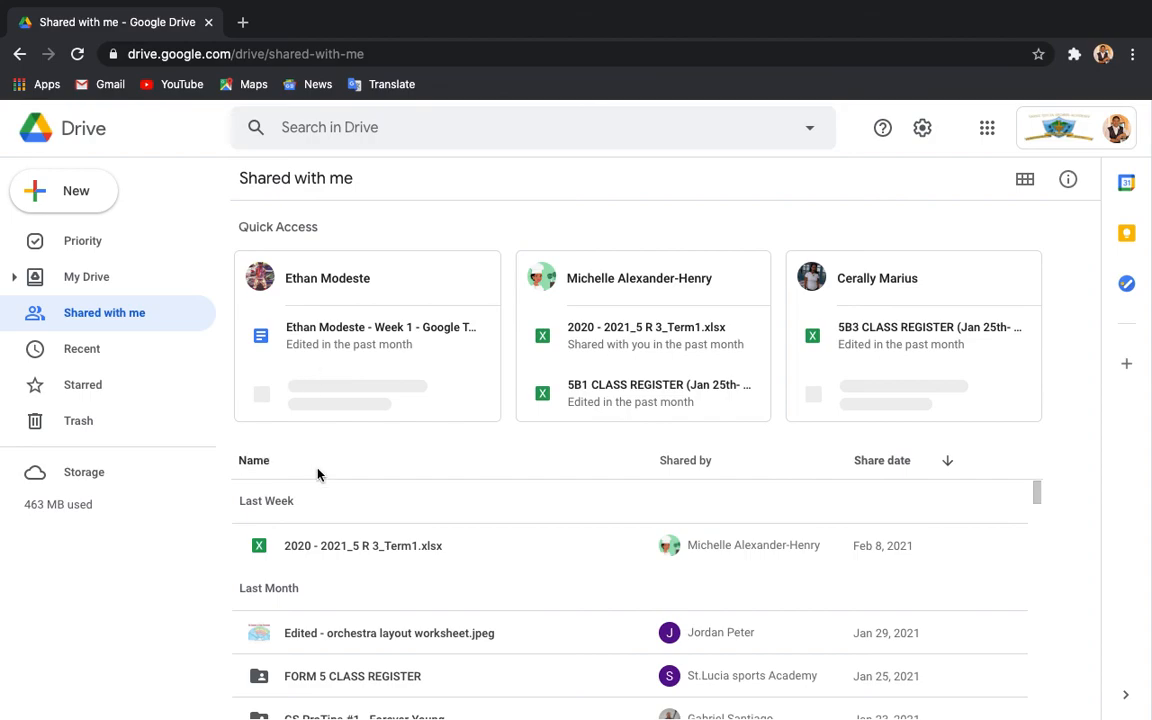
scroll(323, 563, "down", 5)
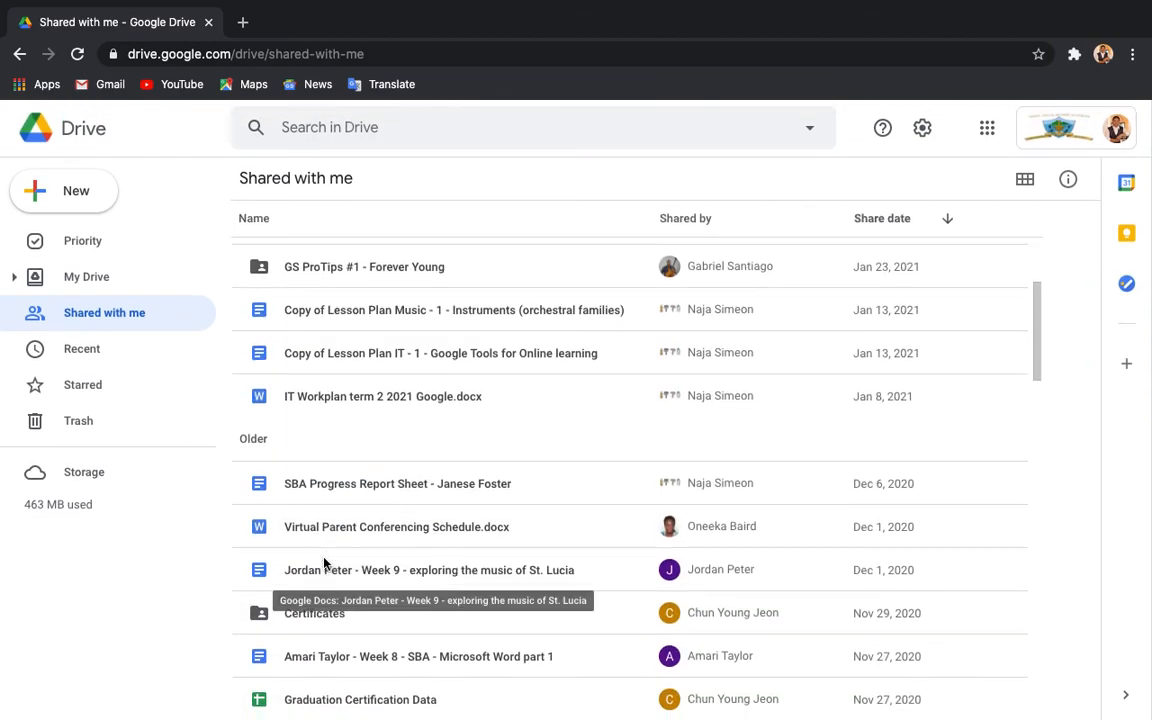
scroll(323, 563, "down", 5)
scroll(323, 563, "down", 1)
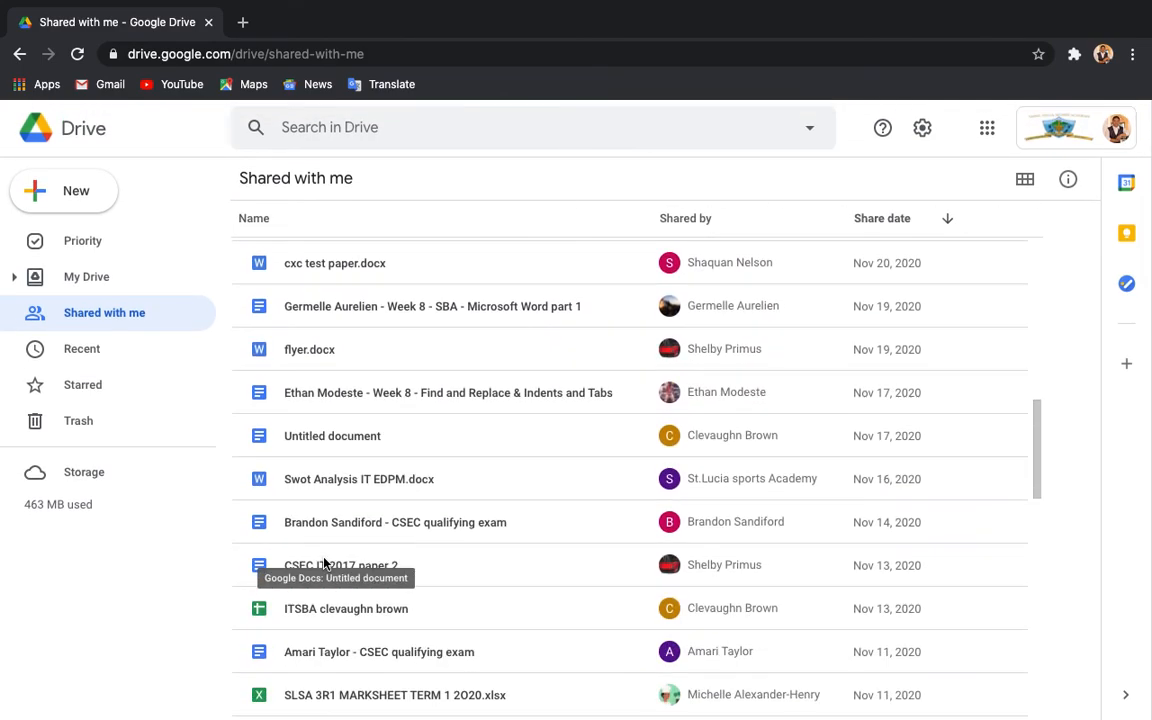
Browse the Recent, Starred and Storage lists, then return to Priority.
left_click(87, 358)
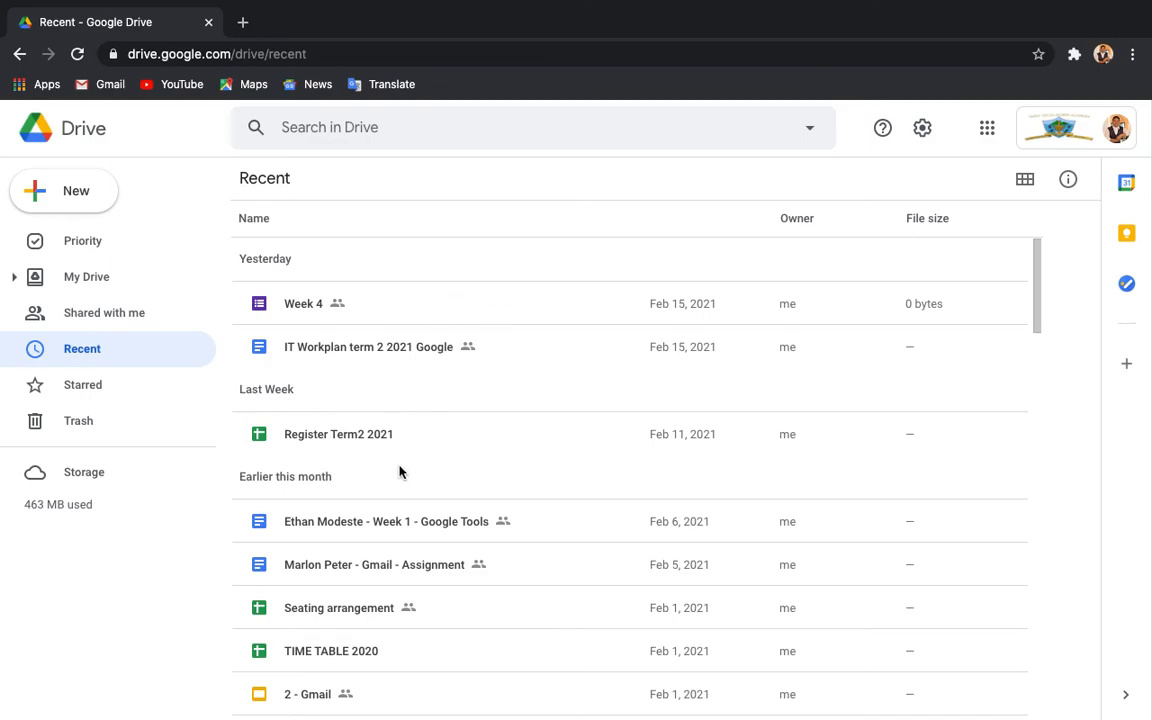
left_click(108, 385)
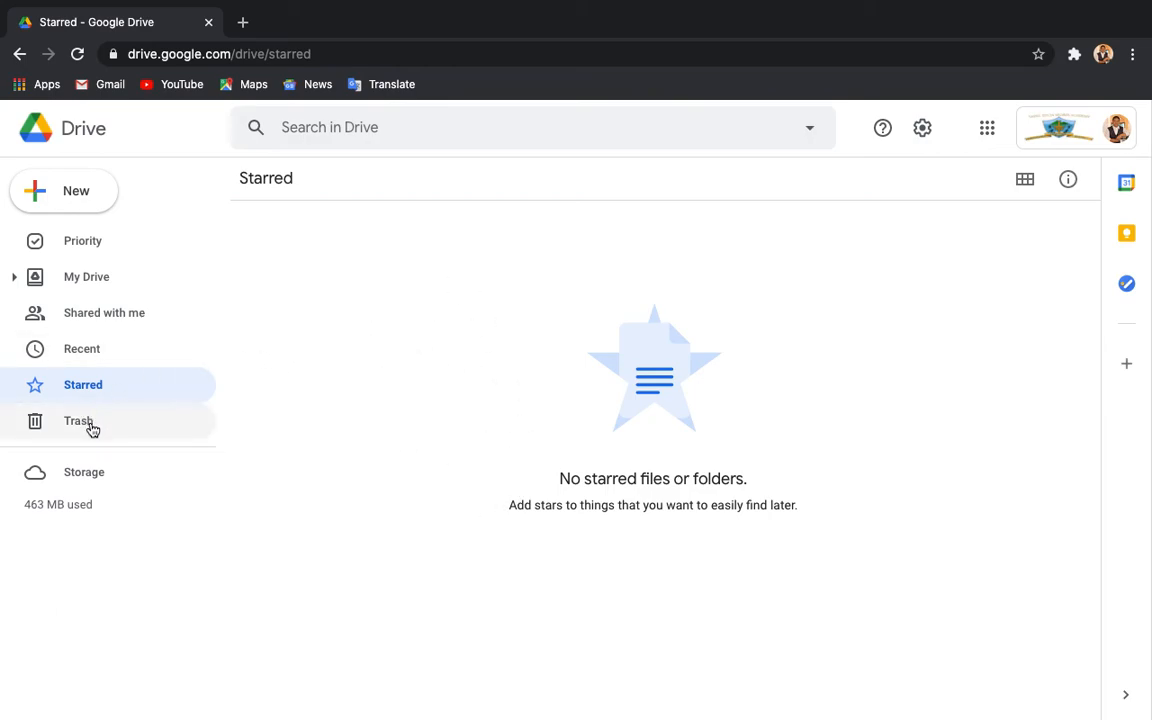
left_click(82, 481)
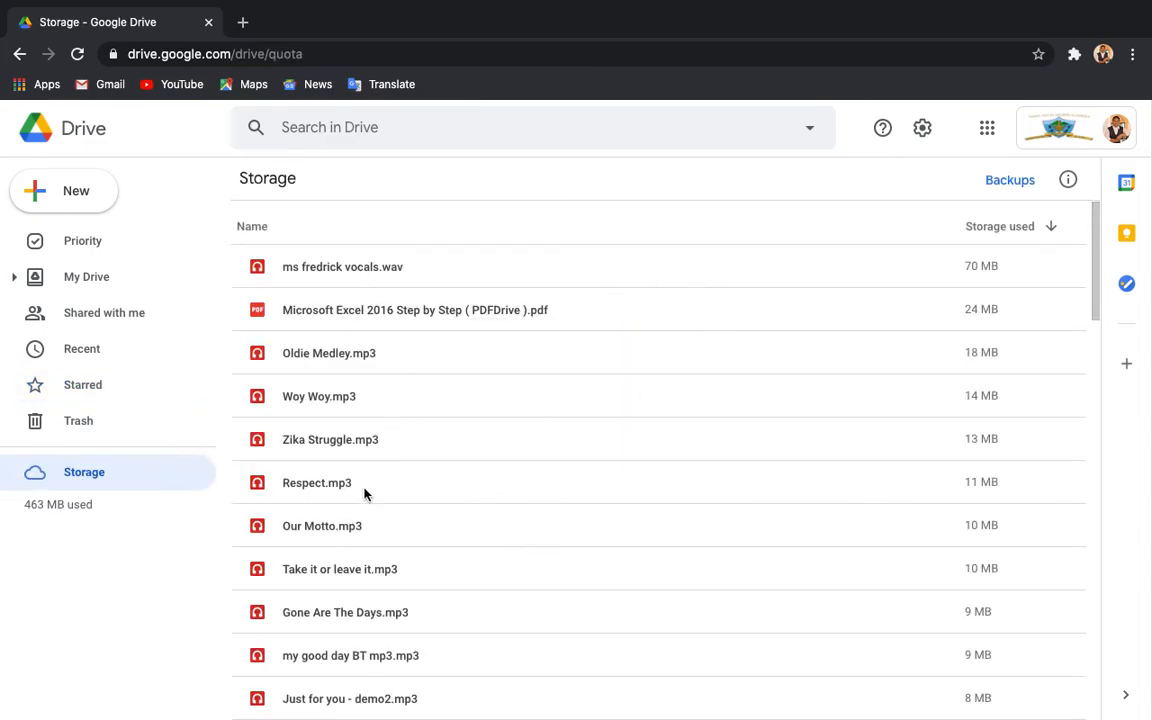
scroll(364, 493, "down", 9)
scroll(364, 493, "up", 9)
left_click(105, 242)
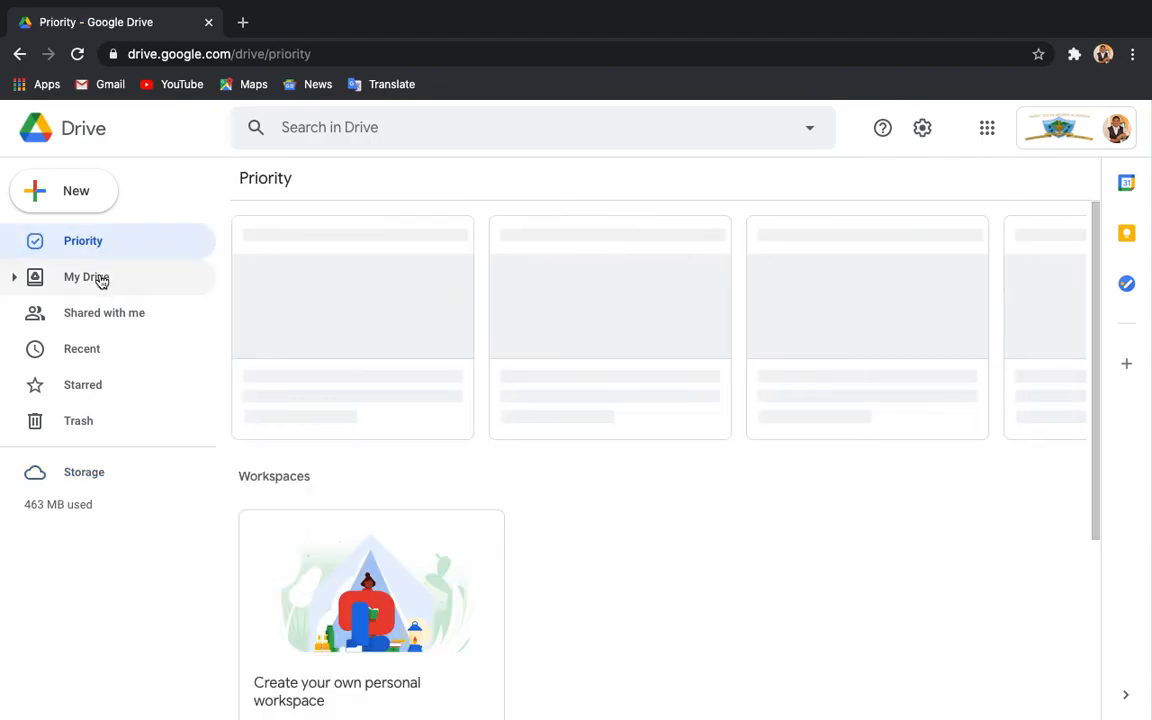
In My Drive, start Upload files from its dropdown, then cancel the file chooser.
left_click(99, 277)
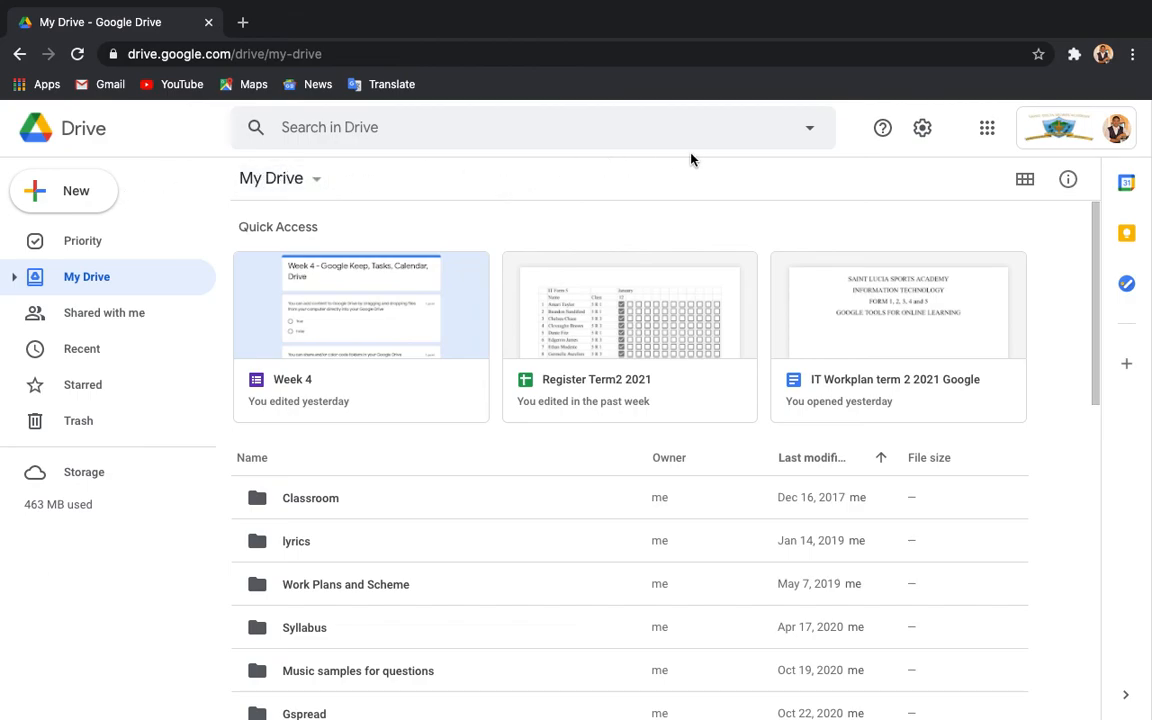
left_click(302, 183)
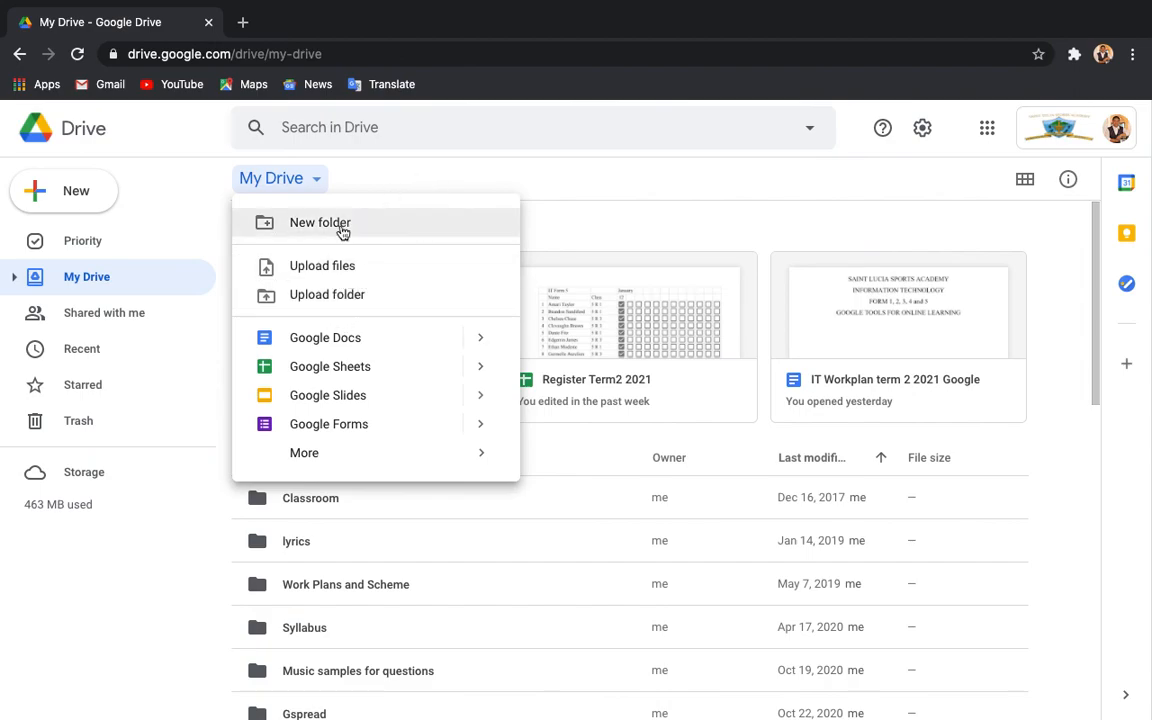
left_click(321, 272)
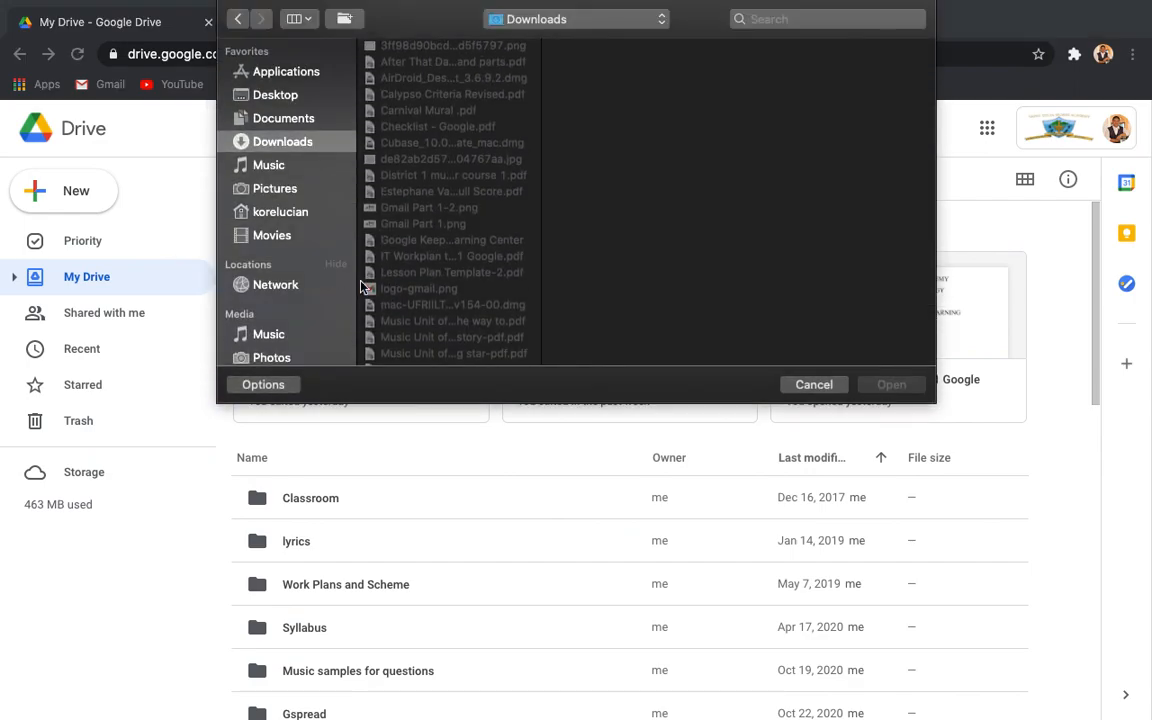
left_click(806, 384)
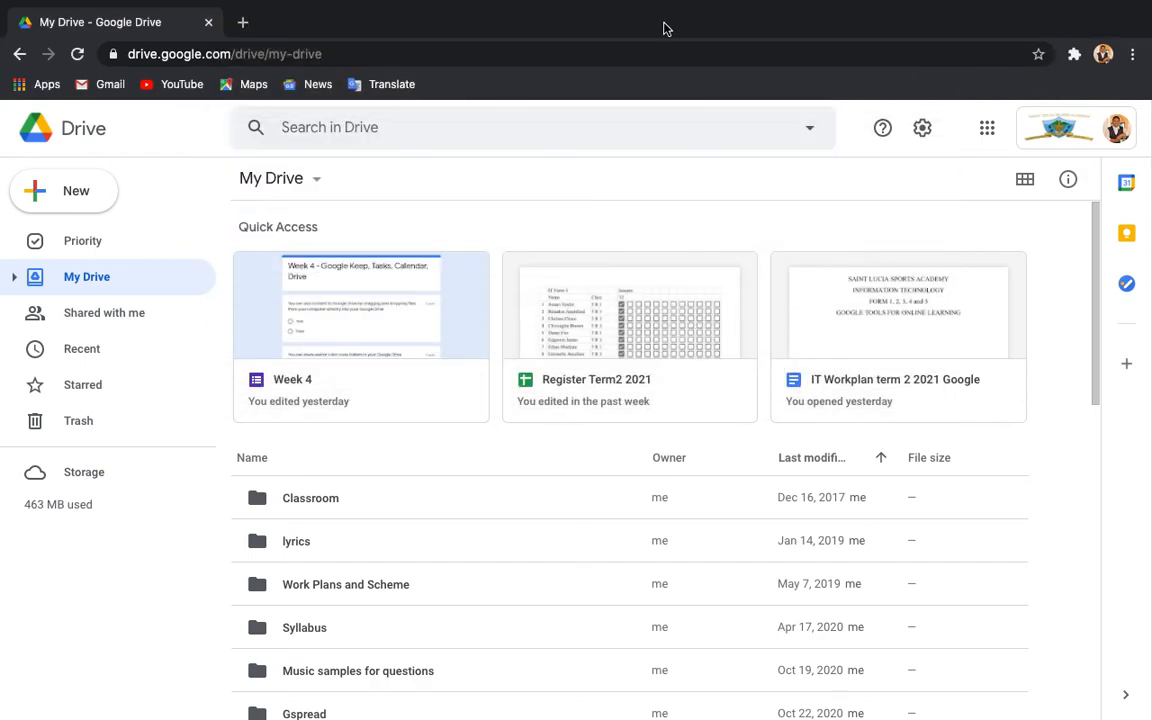
Exit full screen and reposition the Chrome window so My Drive fits on screen.
mouse_move(136, 3)
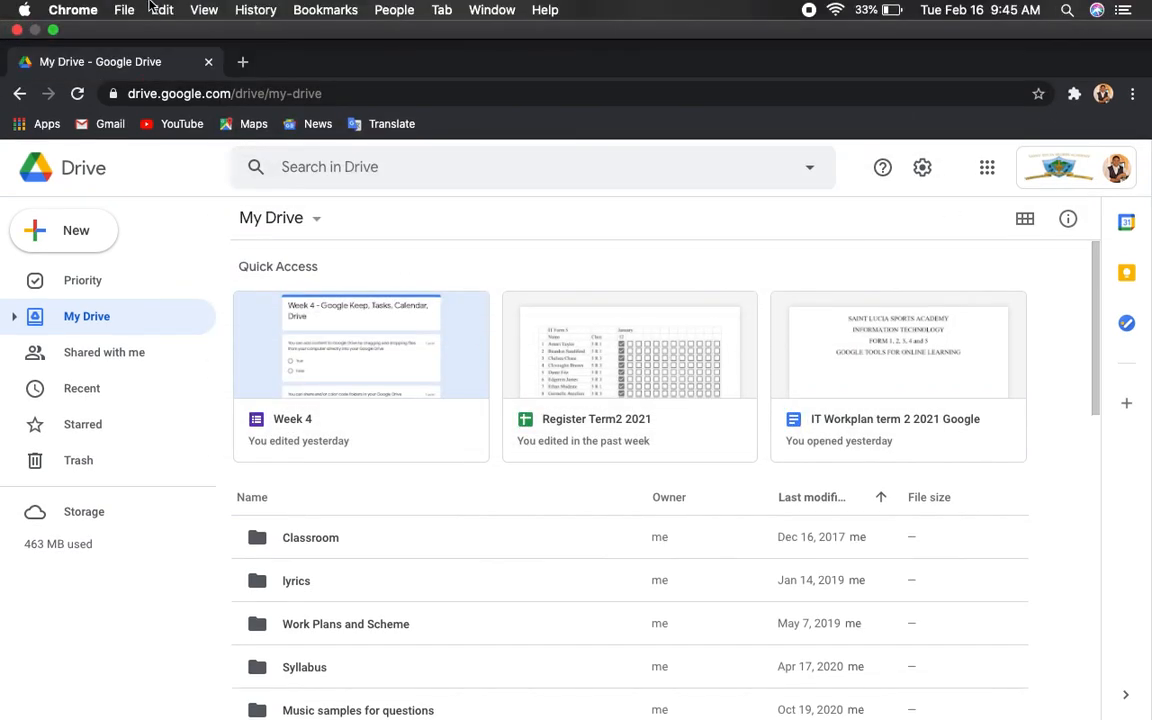
left_click(53, 30)
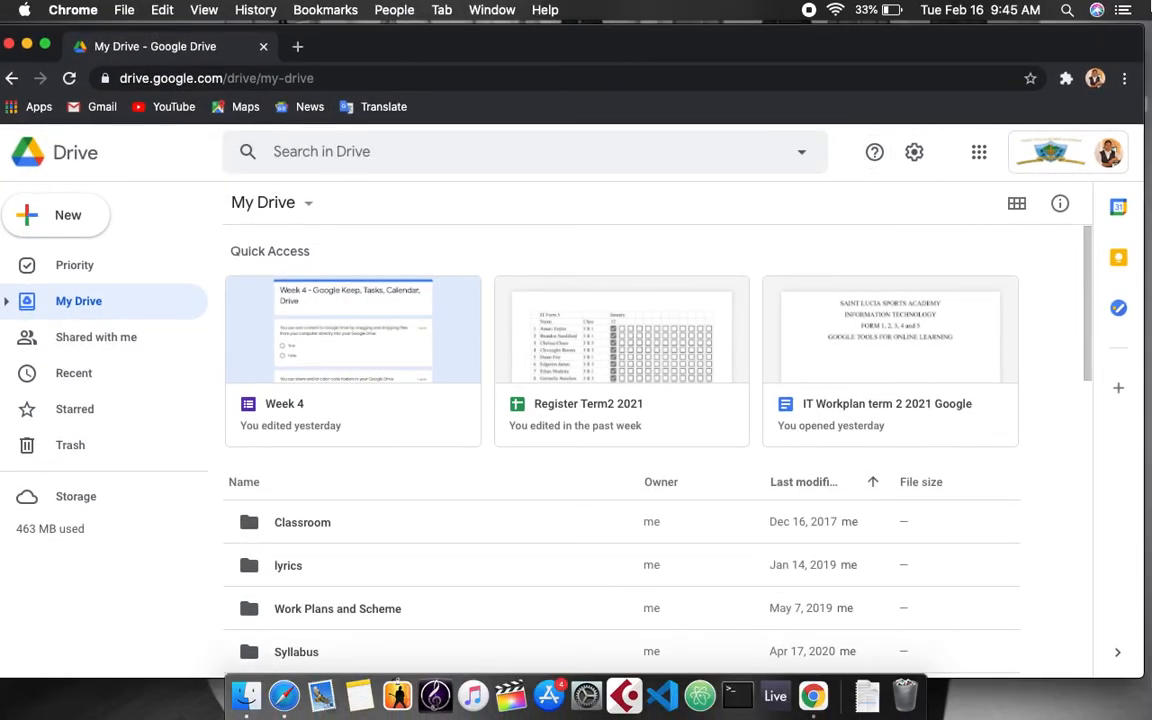
left_click_drag(1137, 46, 1048, 46)
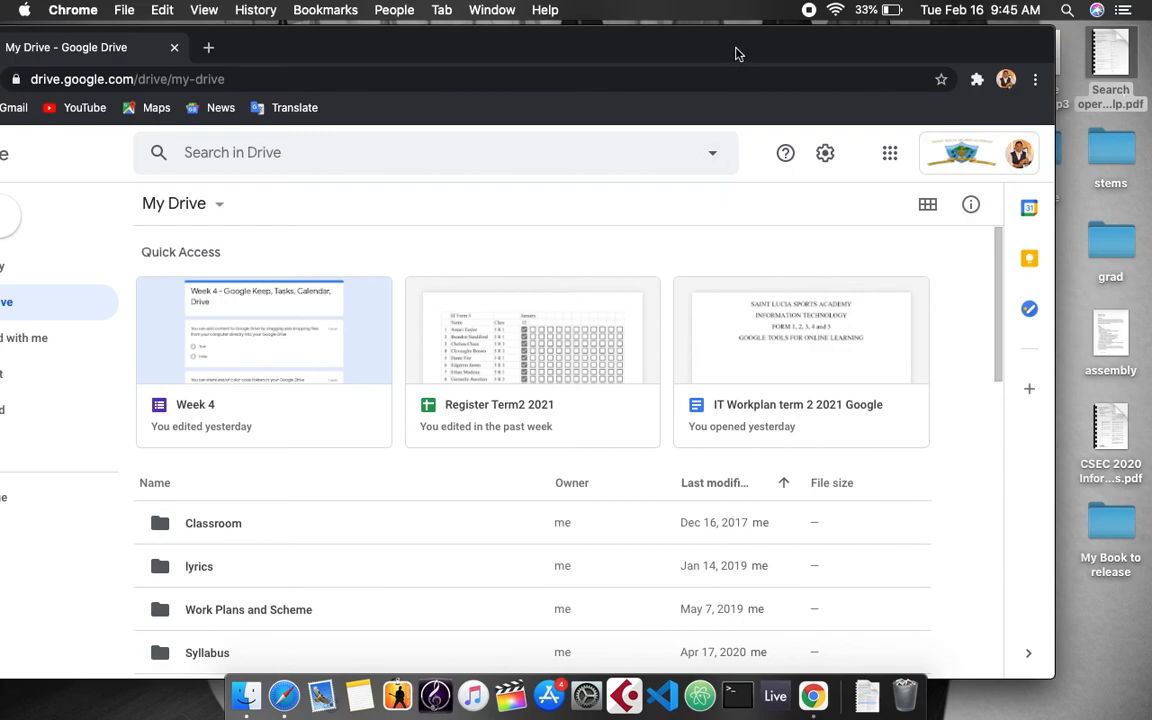
left_click_drag(735, 47, 843, 33)
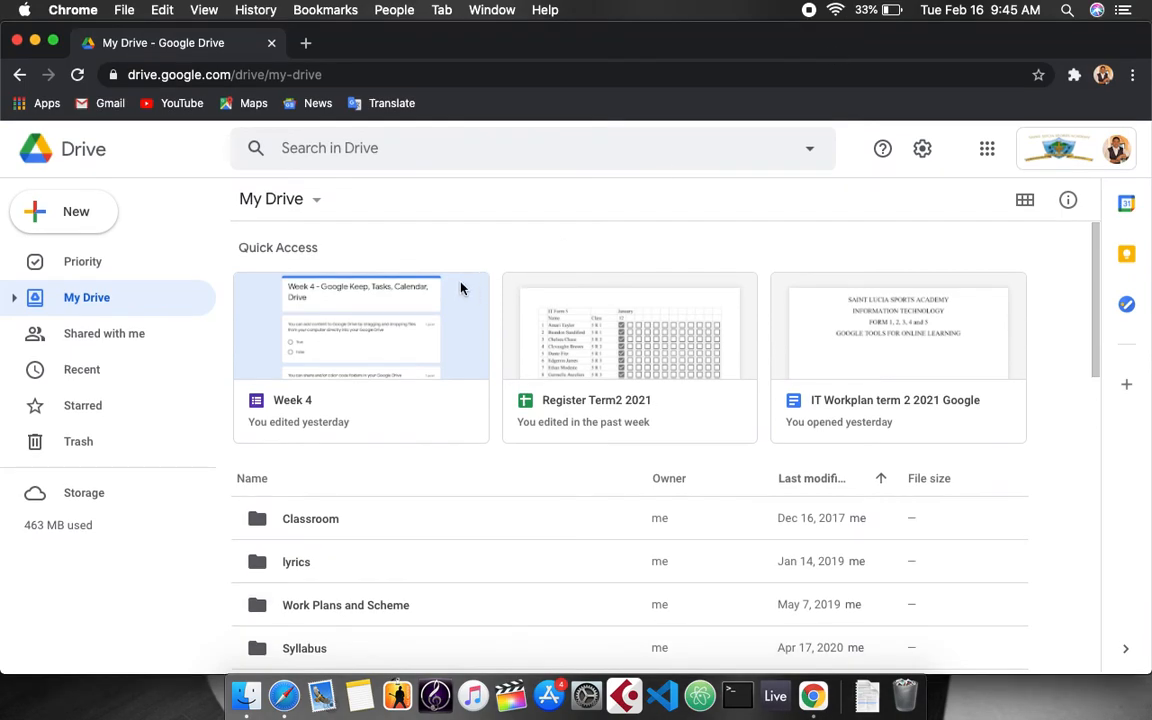
Create a folder named 2021 in My Drive using New > Folder.
left_click(65, 213)
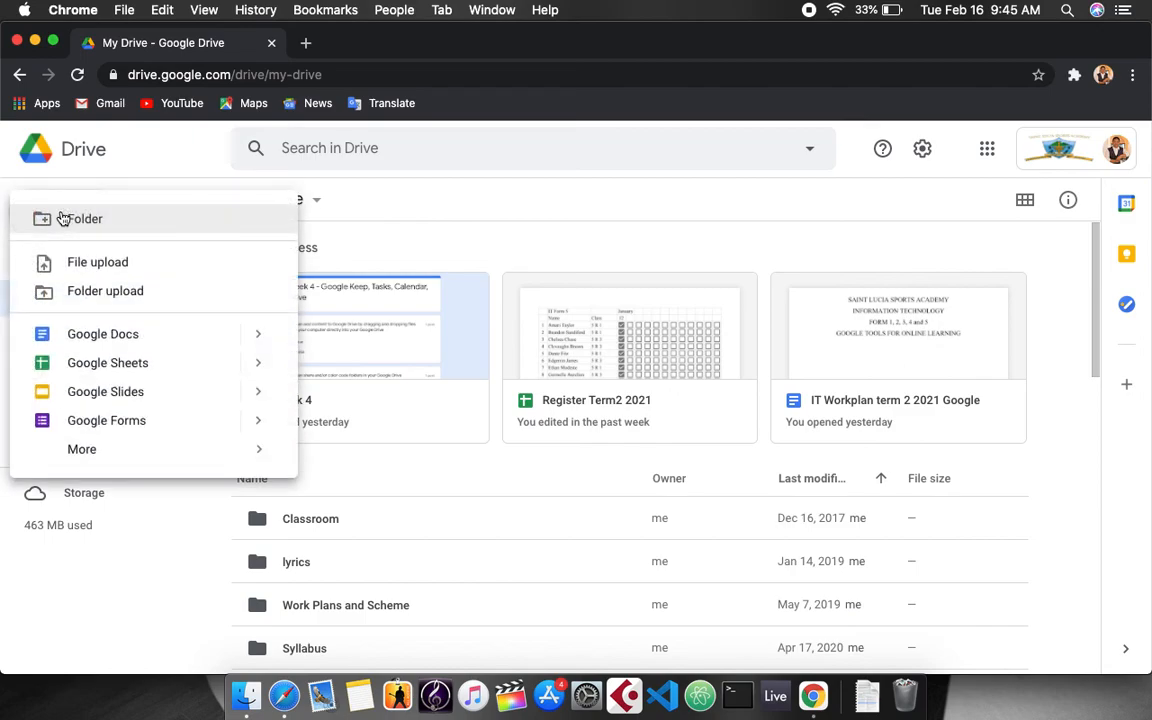
left_click(80, 226)
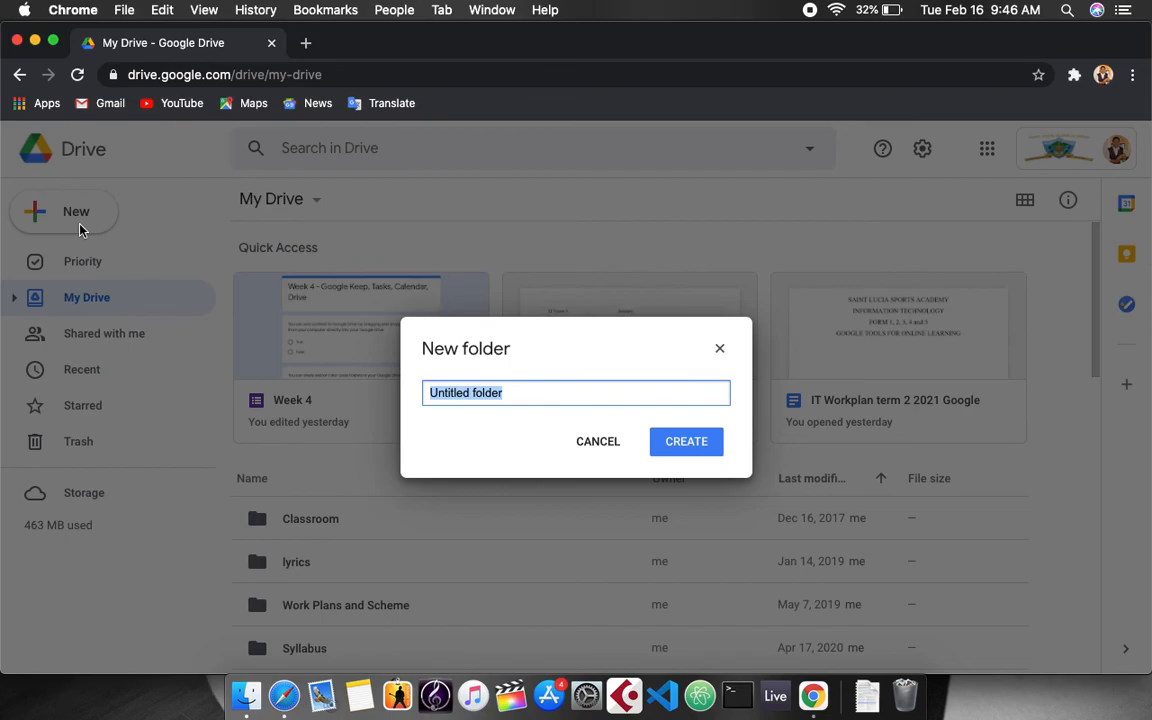
type("2021")
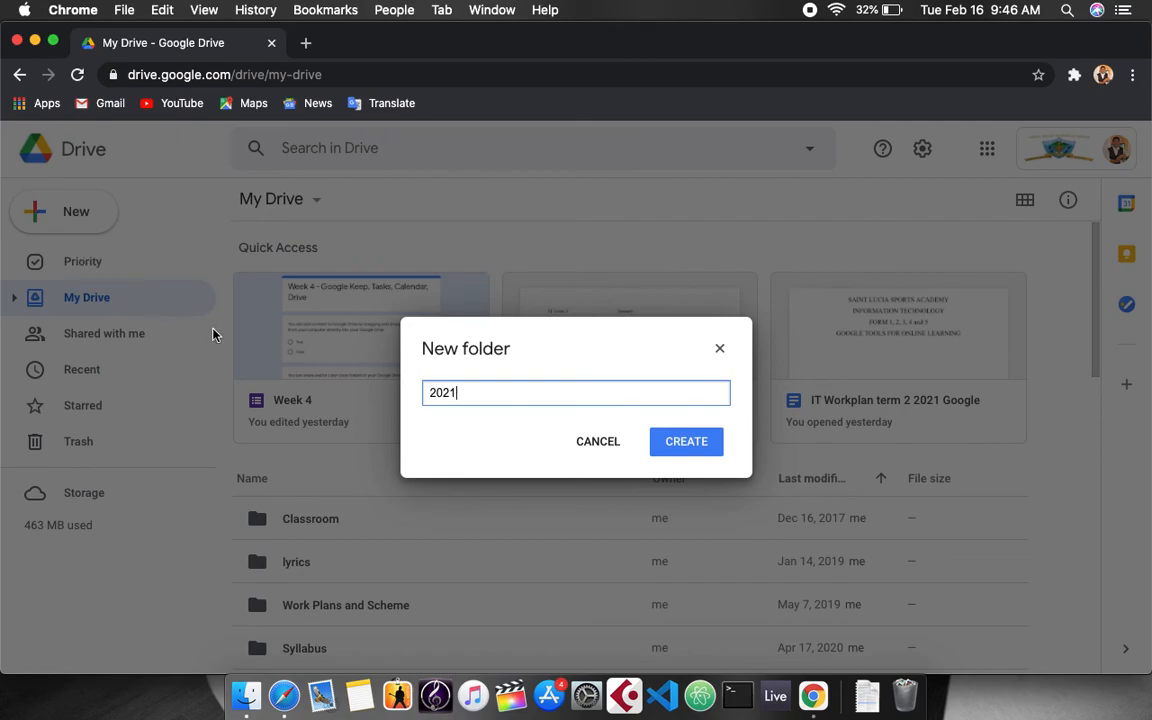
left_click(686, 441)
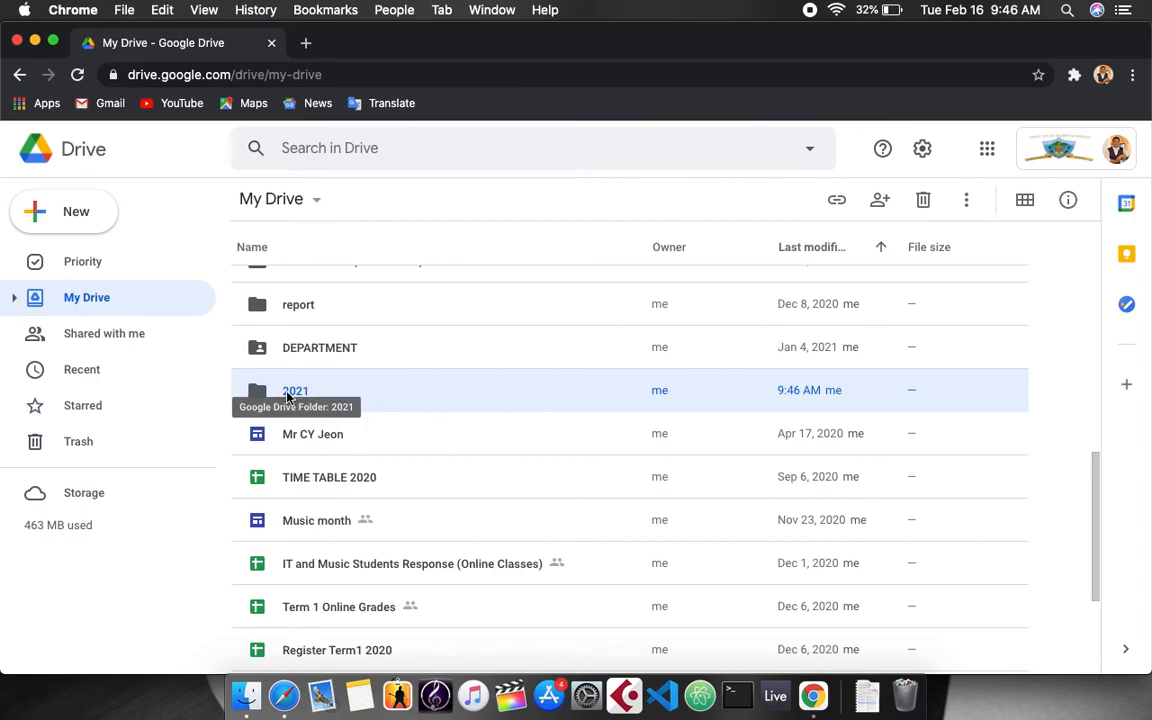
Open the empty 2021 folder and show its breadcrumb actions menu.
double_click(288, 396)
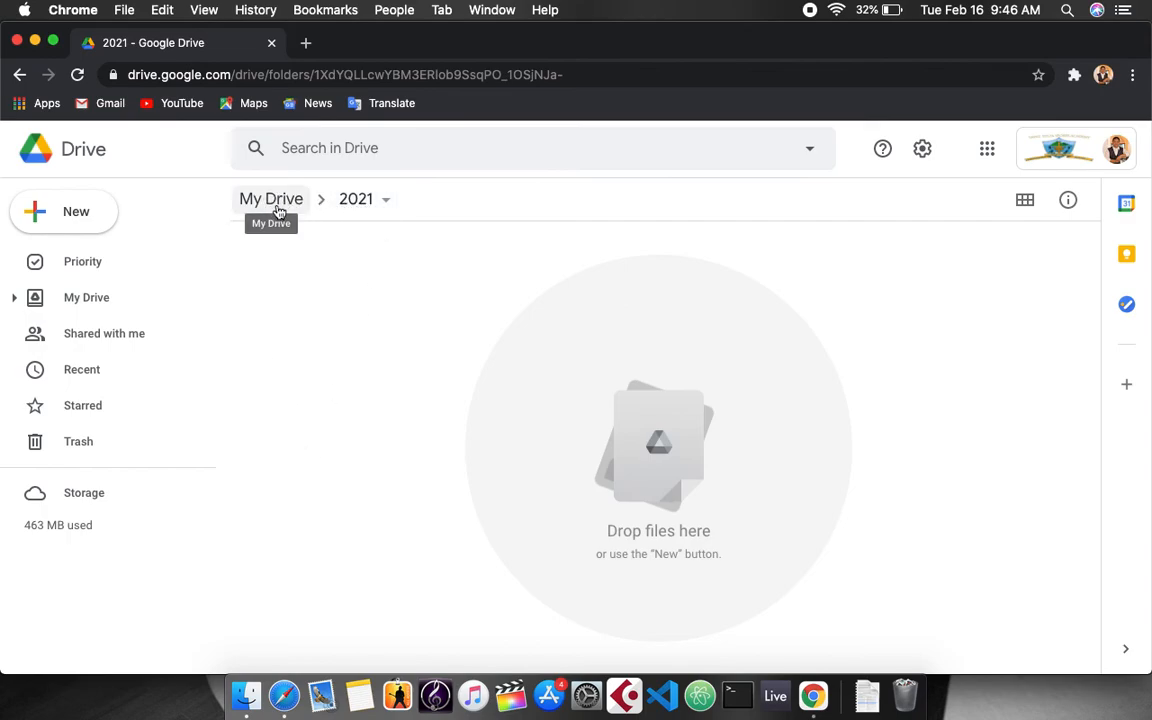
left_click(385, 204)
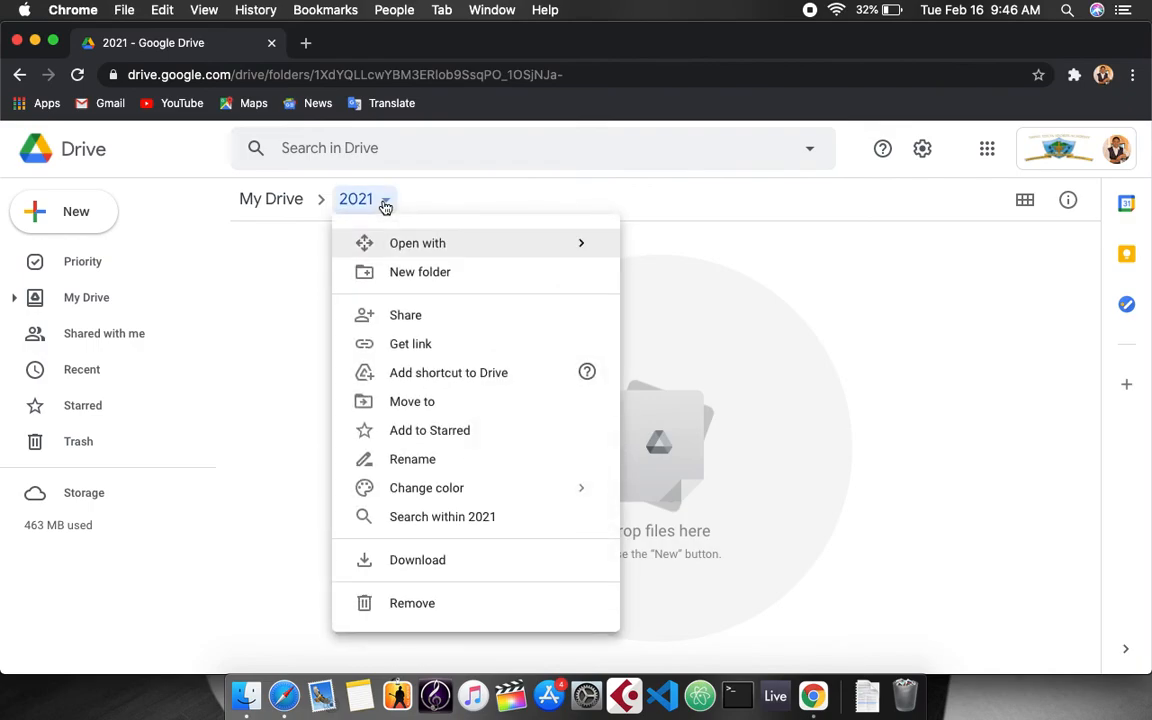
mouse_move(406, 248)
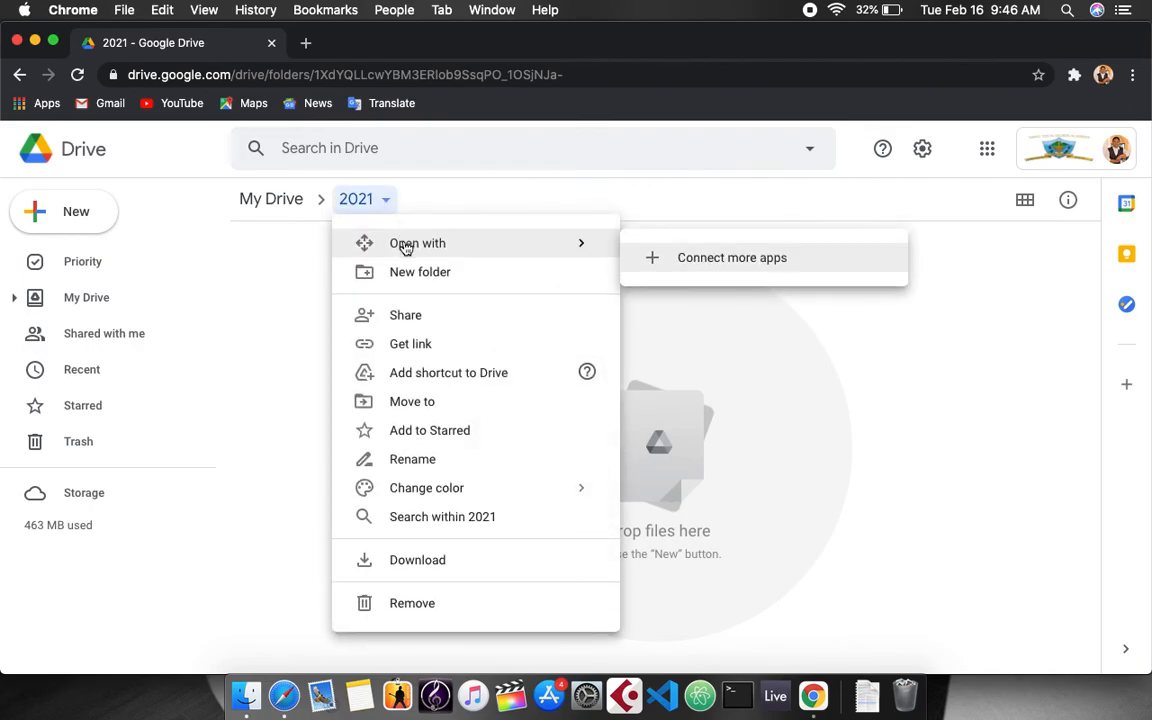
Make a Homework subfolder in 2021 from the breadcrumb menu, then dismiss the menu.
left_click(447, 286)
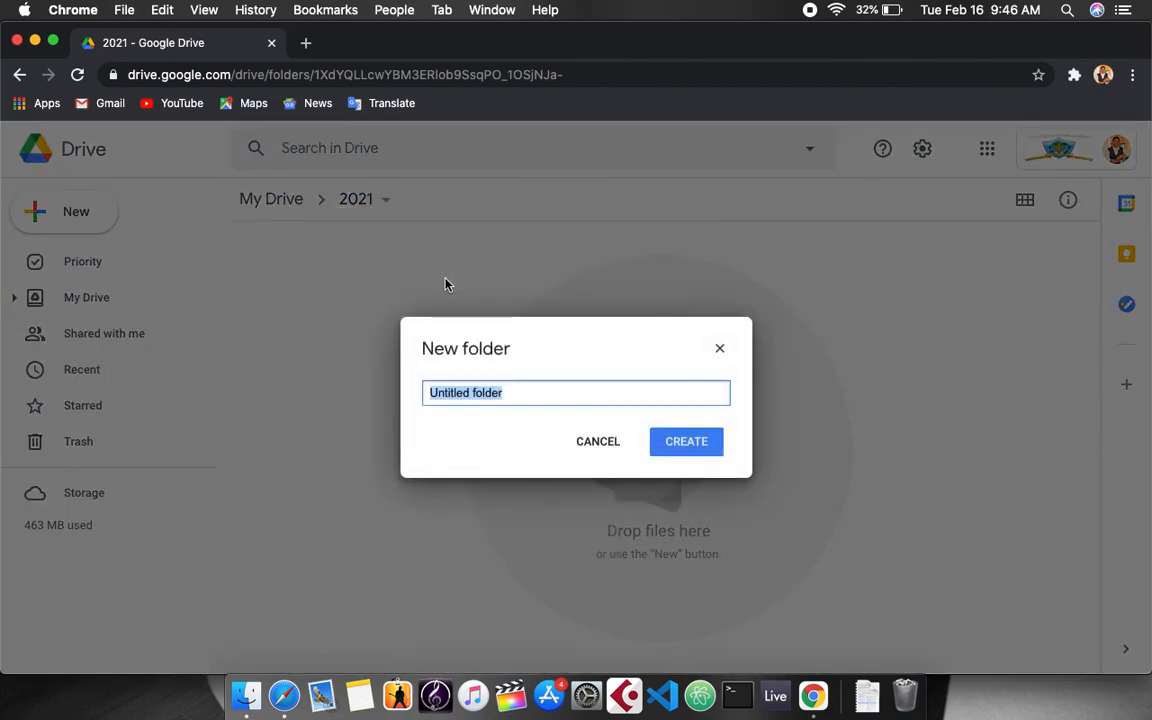
type("Homework")
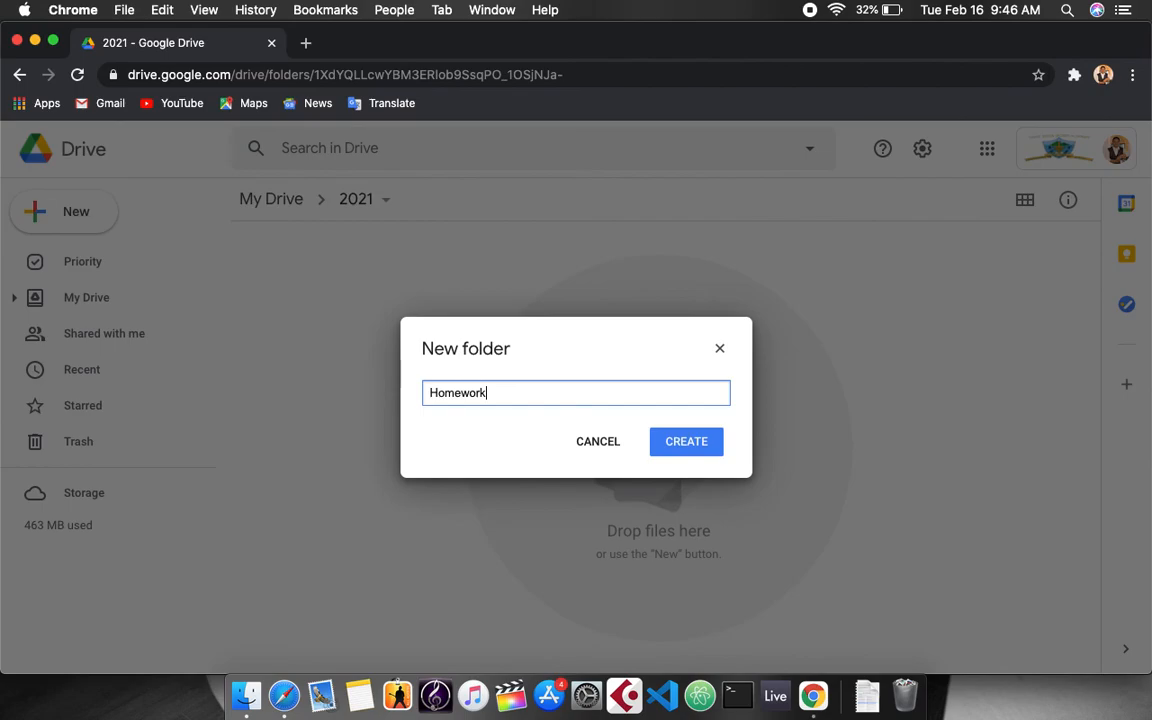
left_click(694, 445)
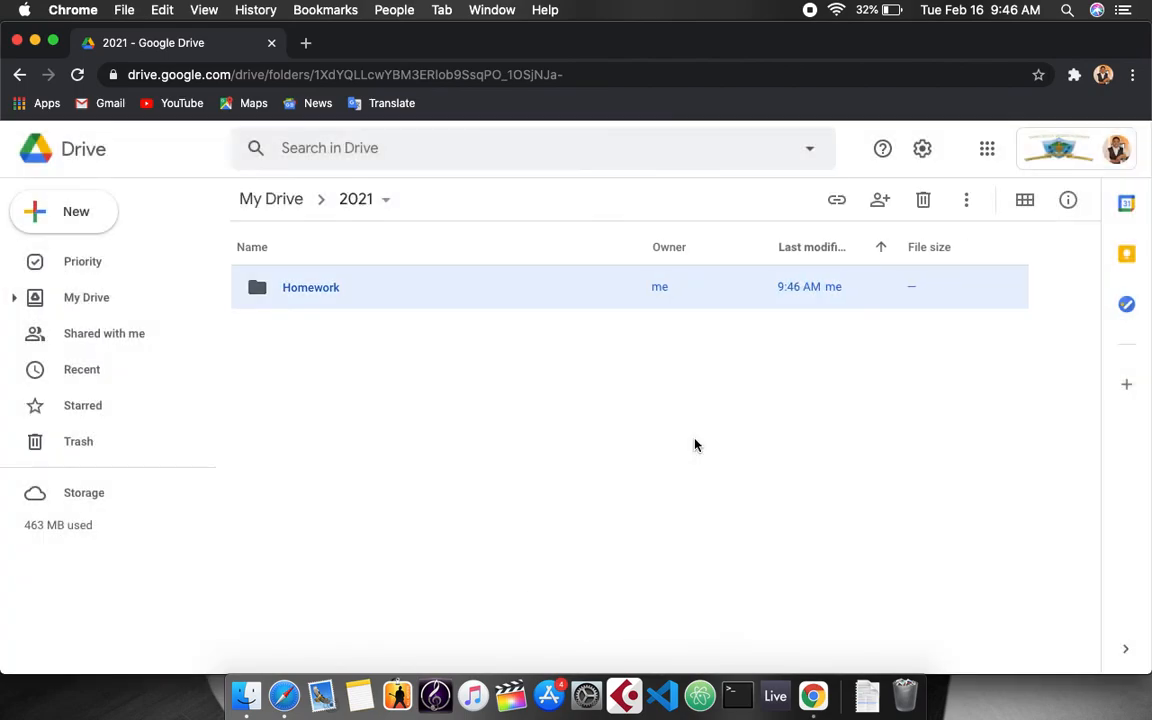
left_click(384, 201)
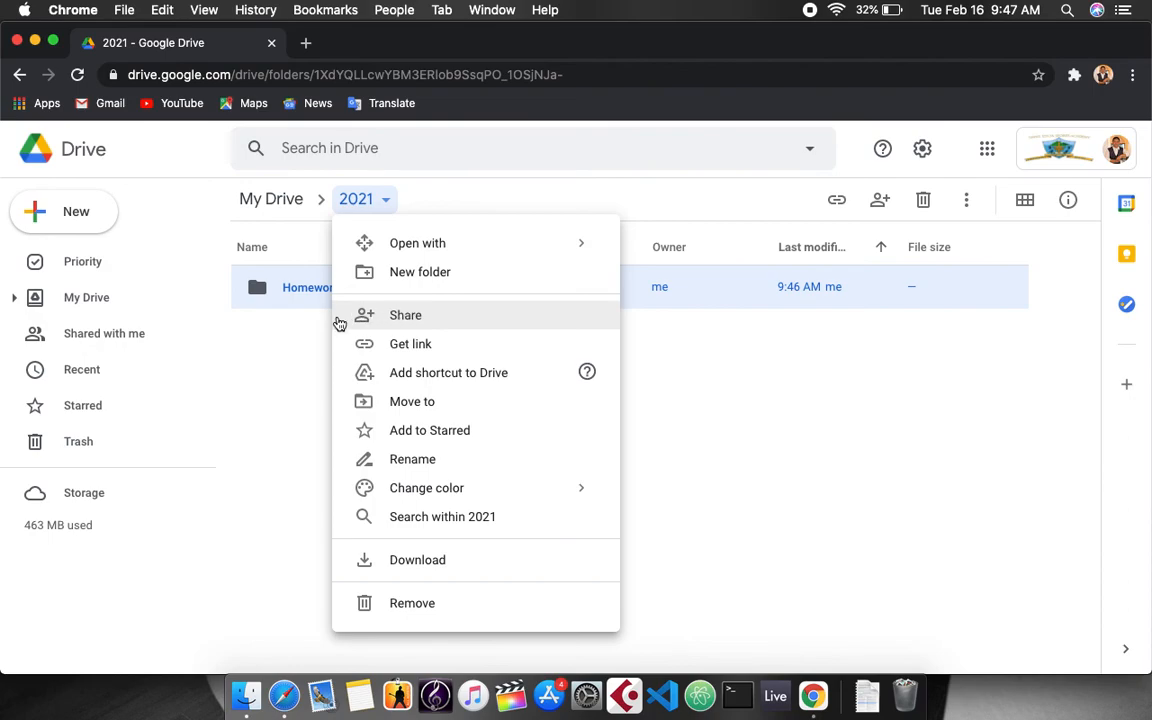
left_click(303, 347)
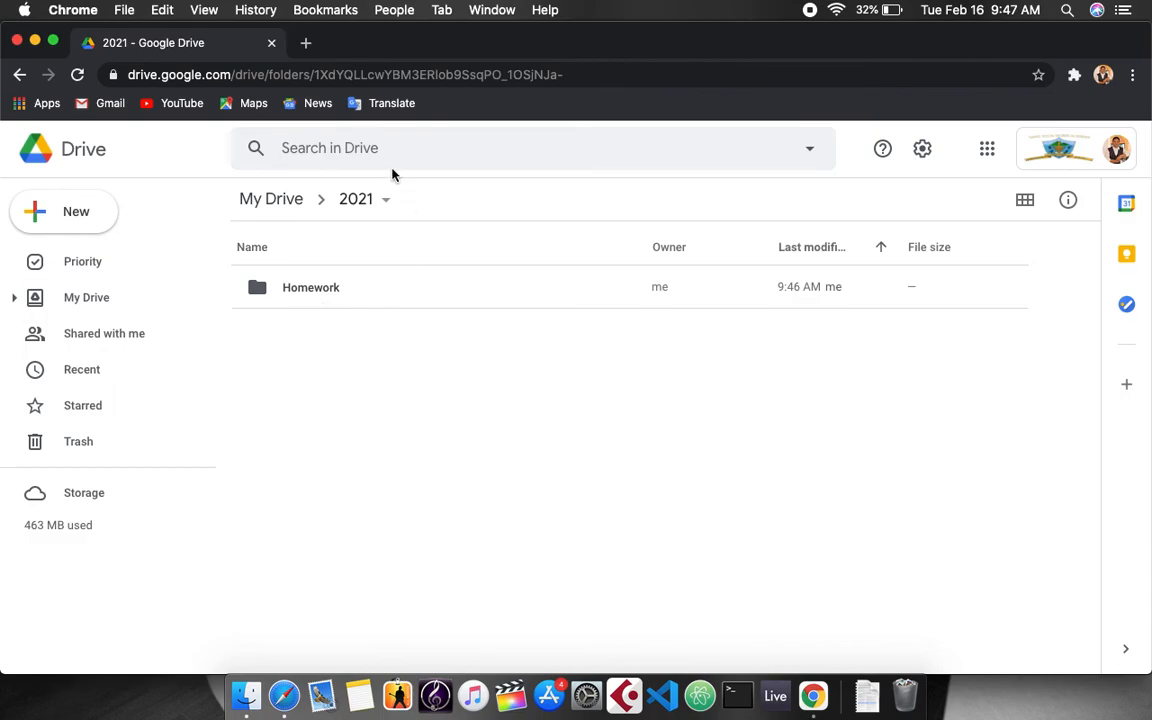
Add a Register subfolder to 2021 via the breadcrumb menu, then select Homework.
left_click(388, 213)
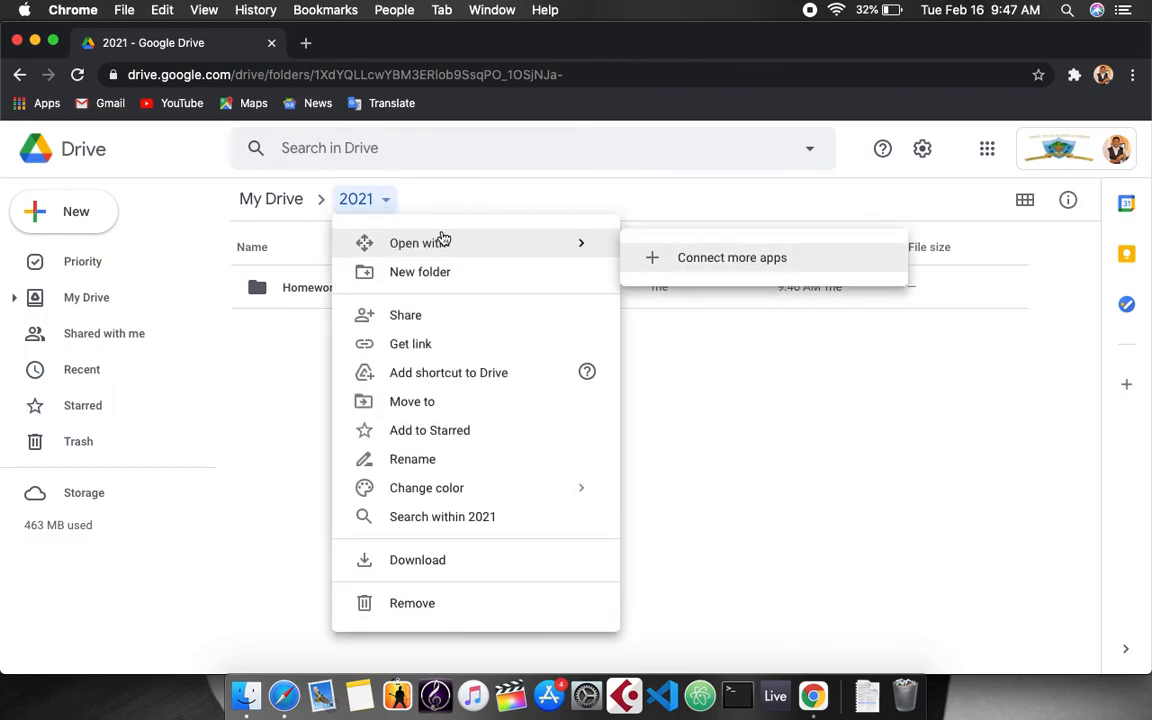
left_click(420, 272)
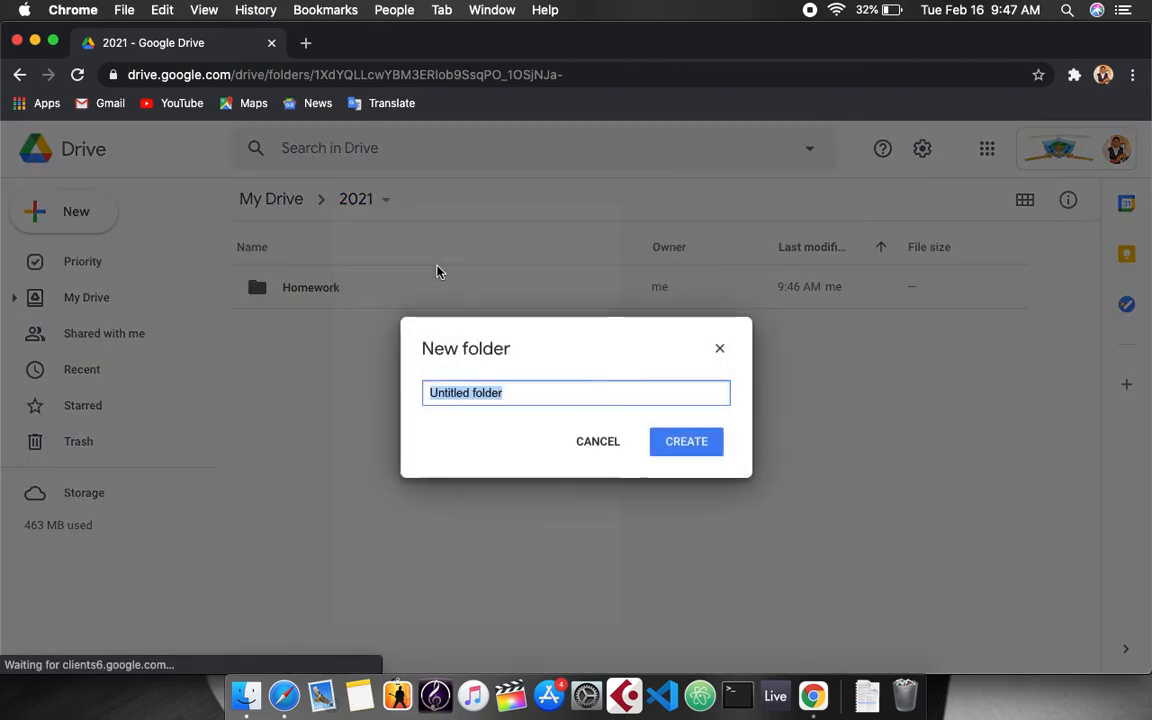
type("Register")
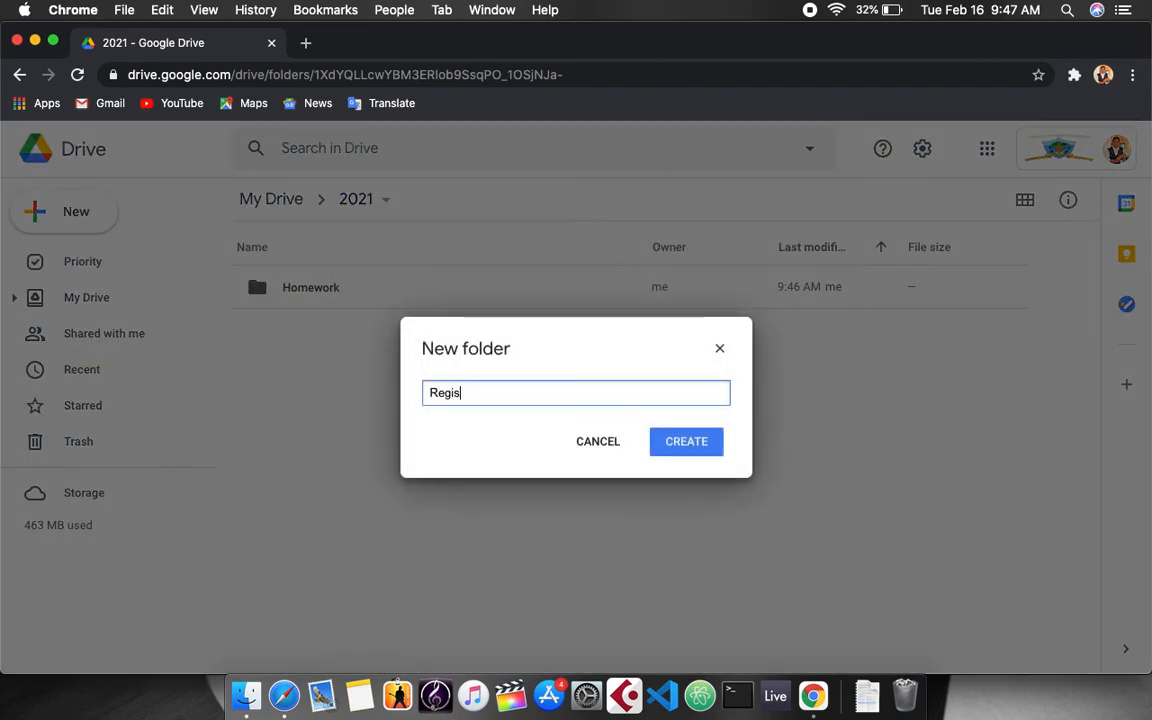
key("Return")
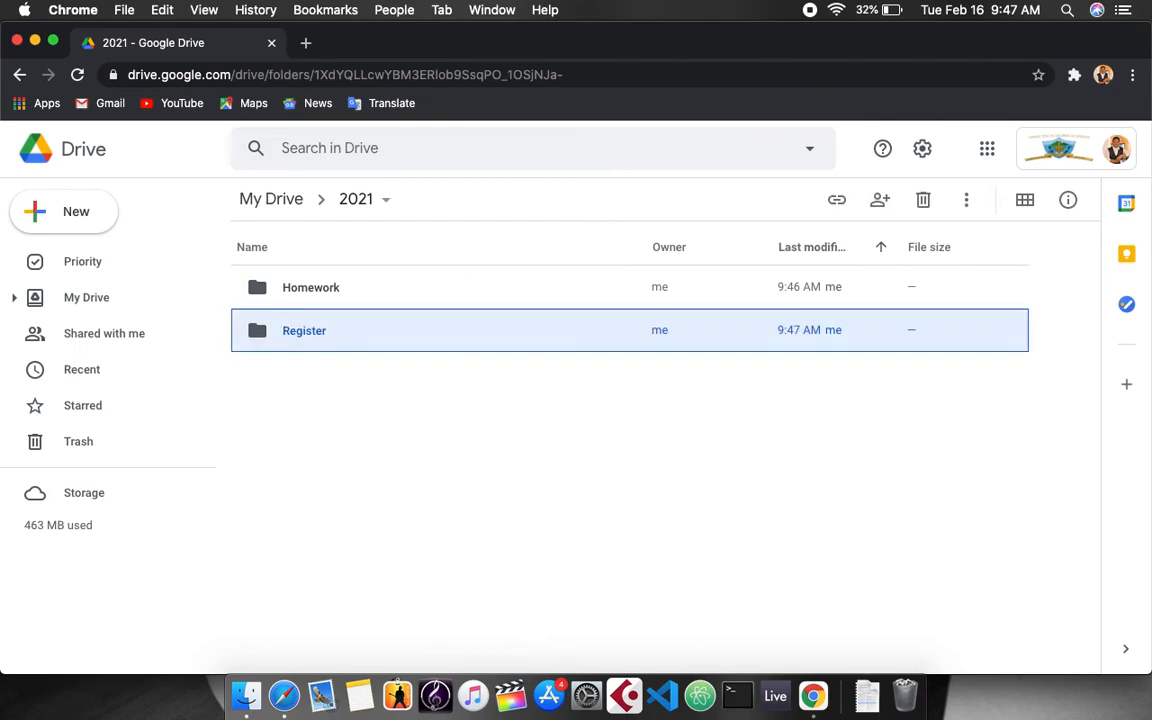
left_click(313, 472)
left_click(337, 292)
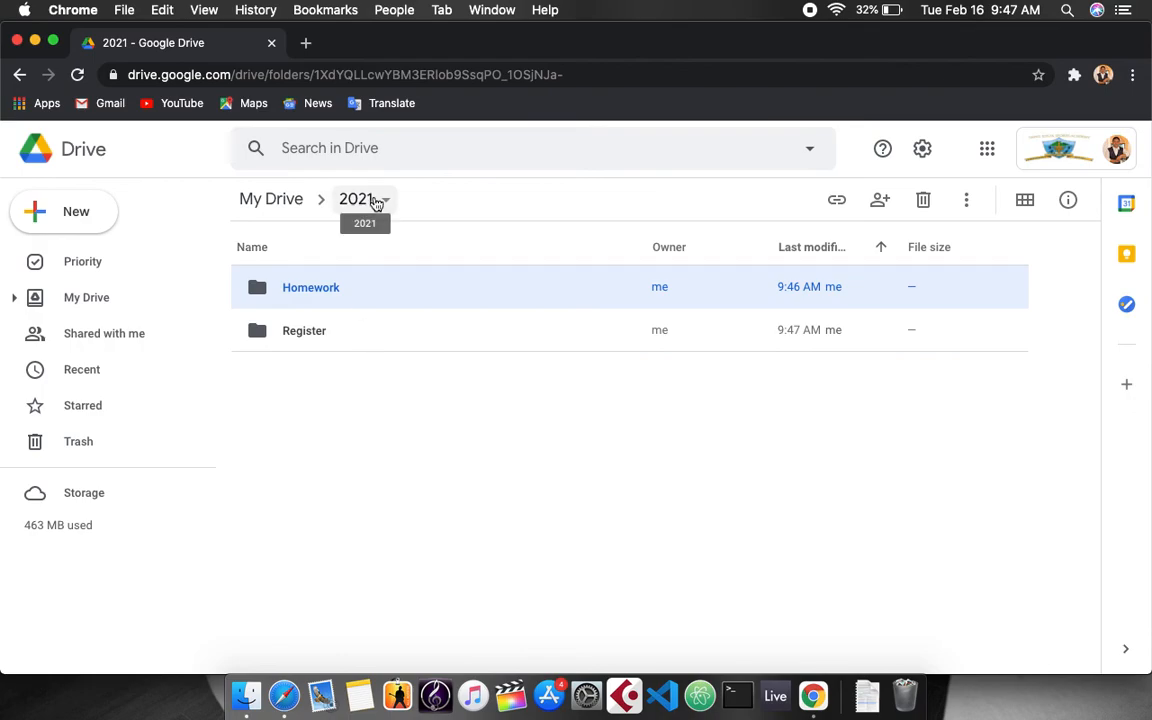
Open the Share dialog for the 2021 folder from its breadcrumb menu.
left_click(336, 462)
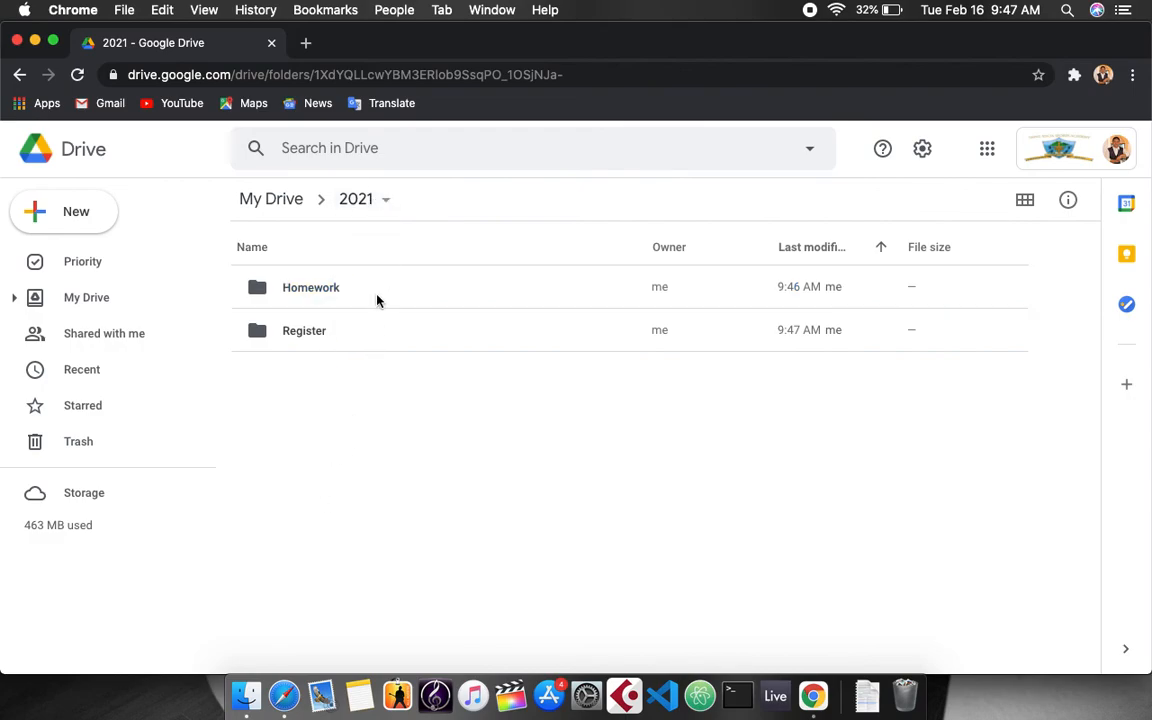
left_click(330, 302)
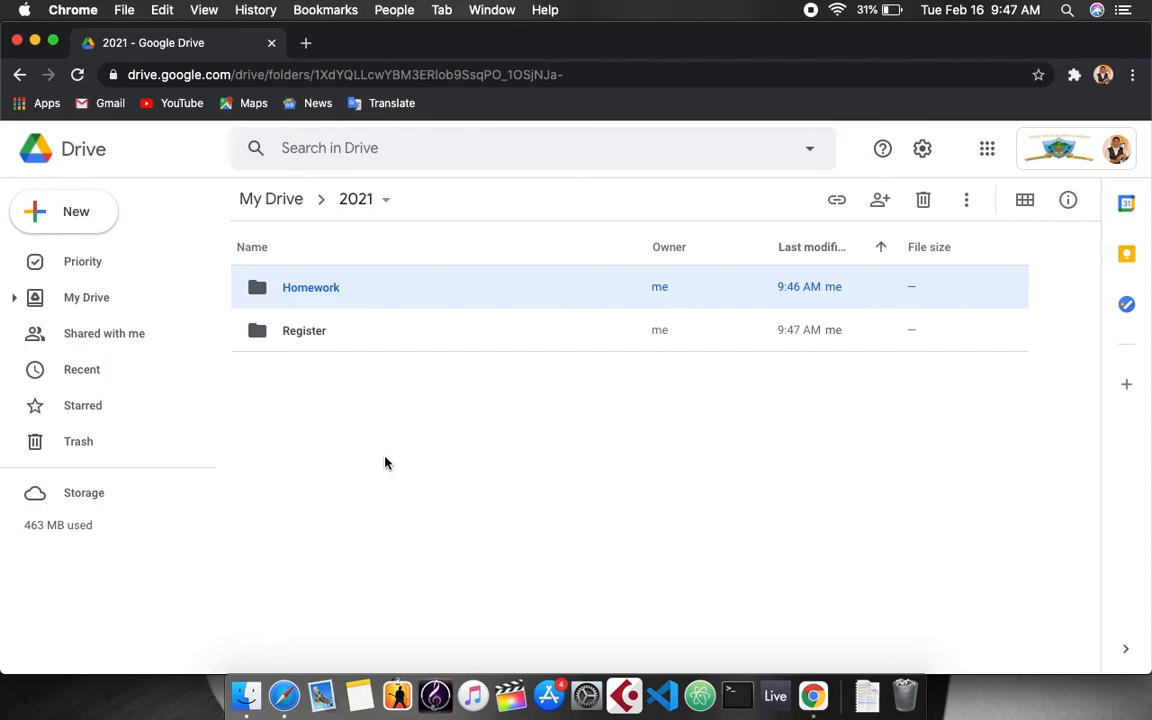
left_click(329, 329)
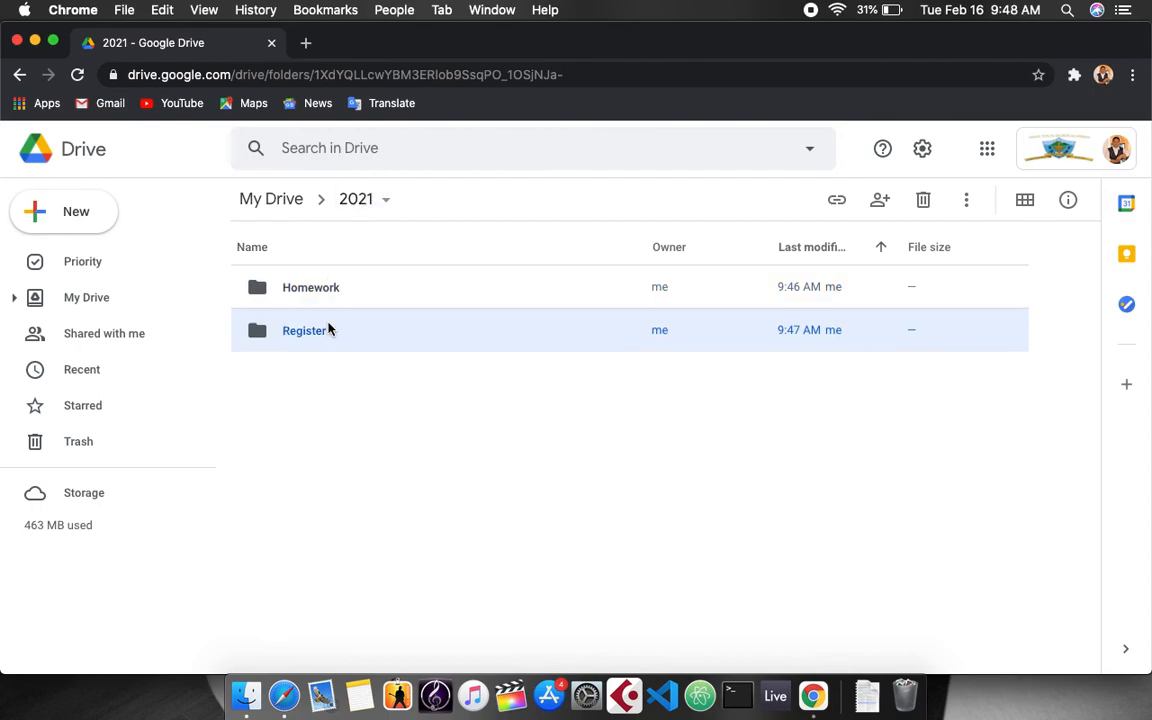
left_click(378, 200)
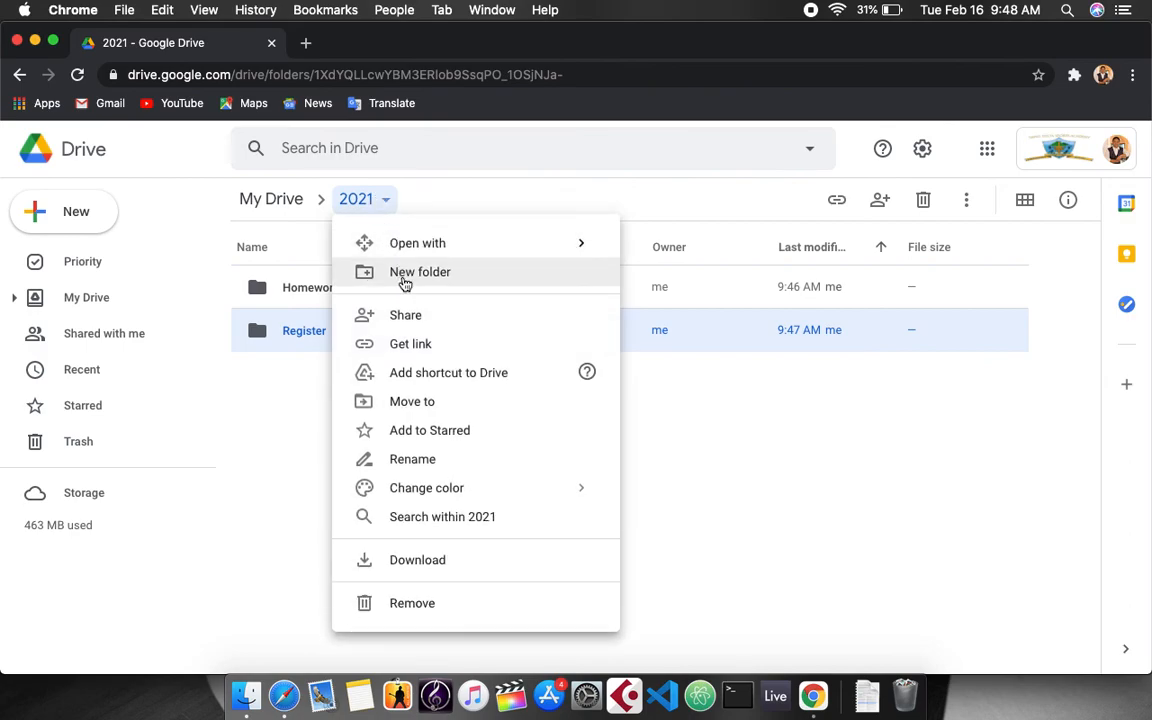
left_click(418, 322)
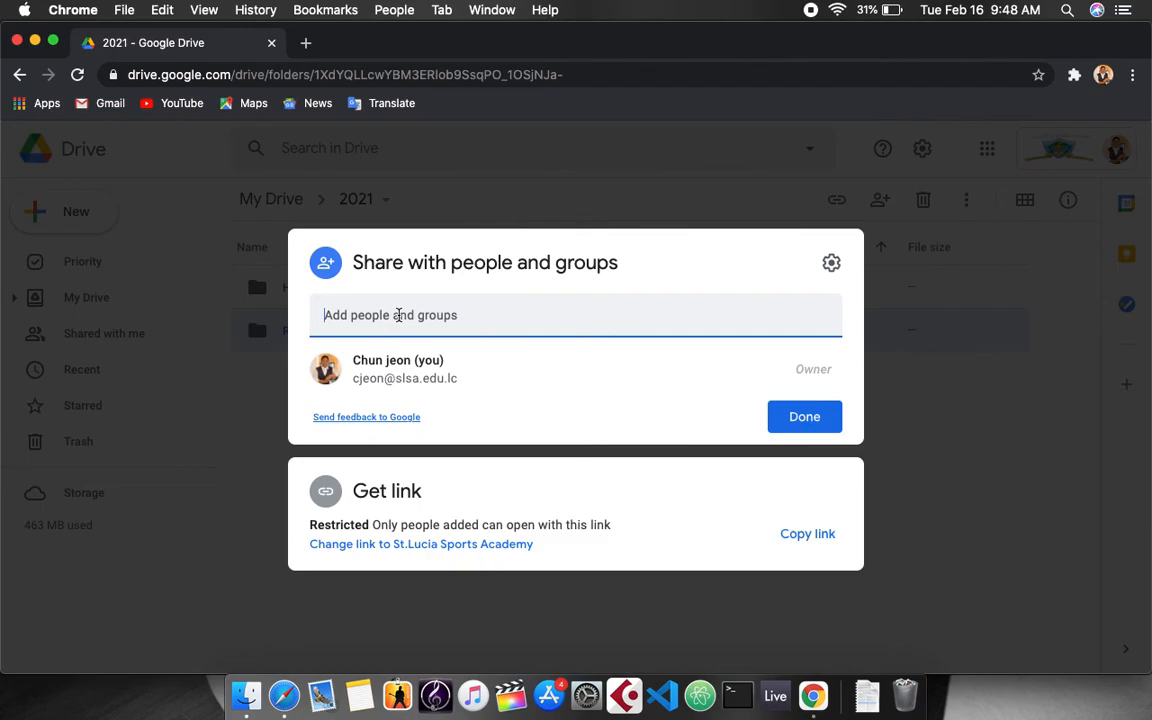
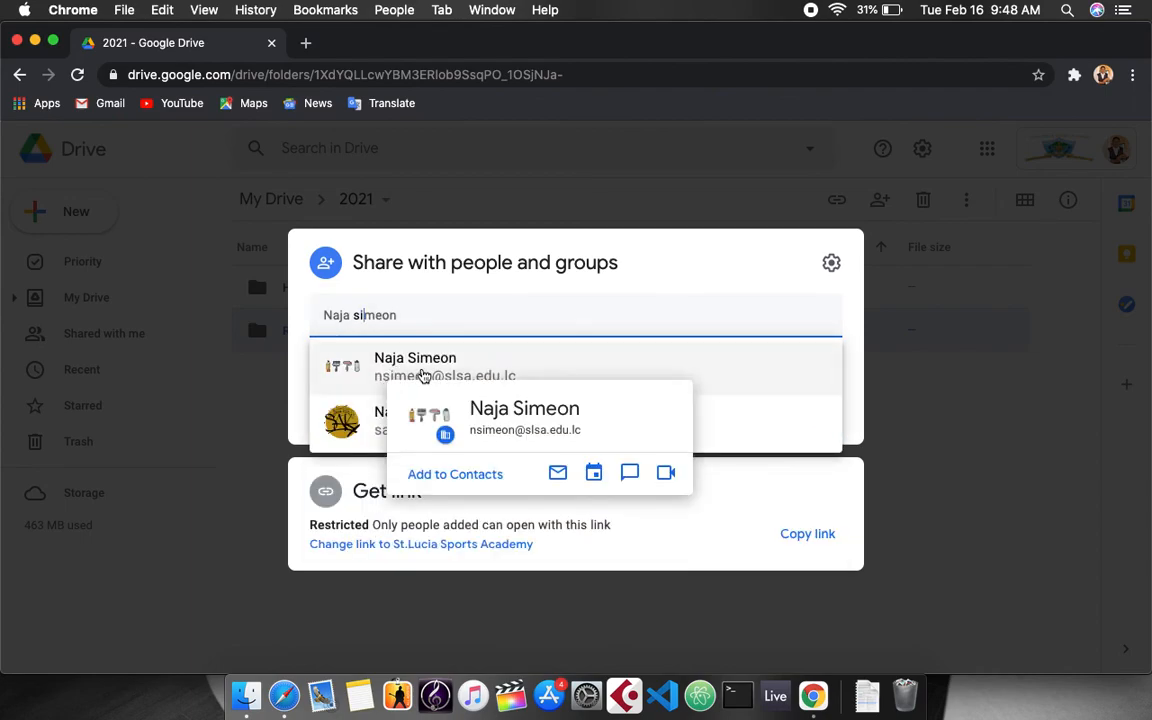
Add the colleague by name from the suggestions and set their role to Viewer.
left_click(476, 364)
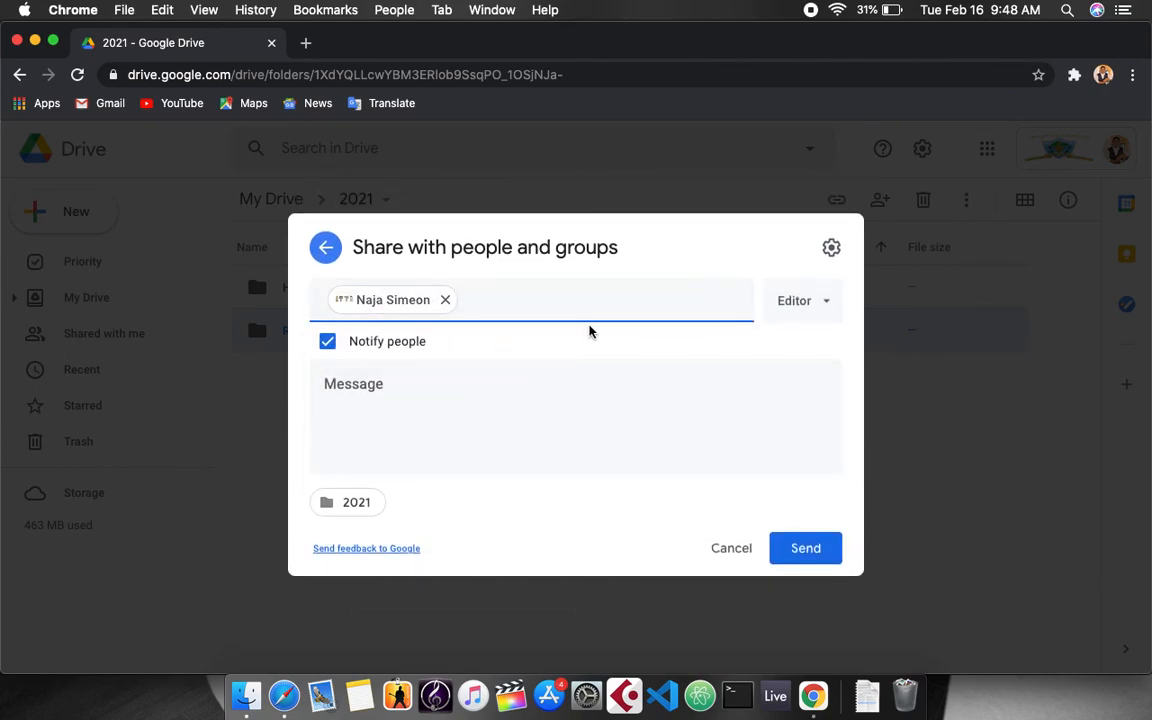
left_click(823, 311)
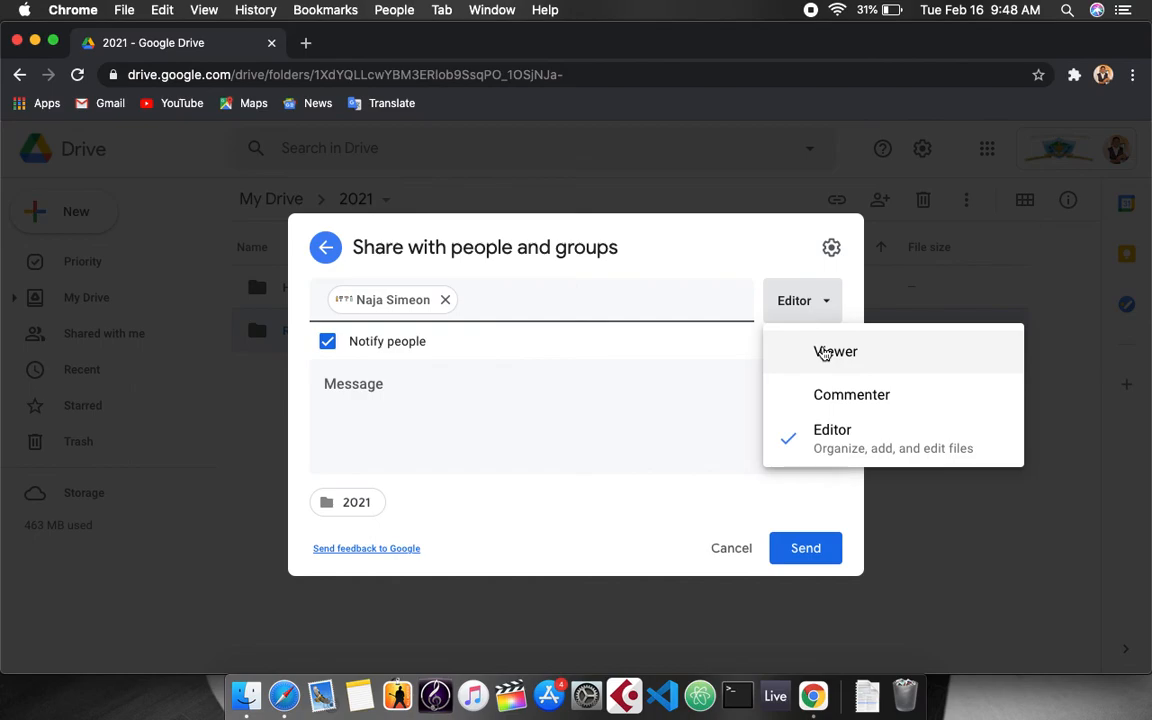
left_click(815, 353)
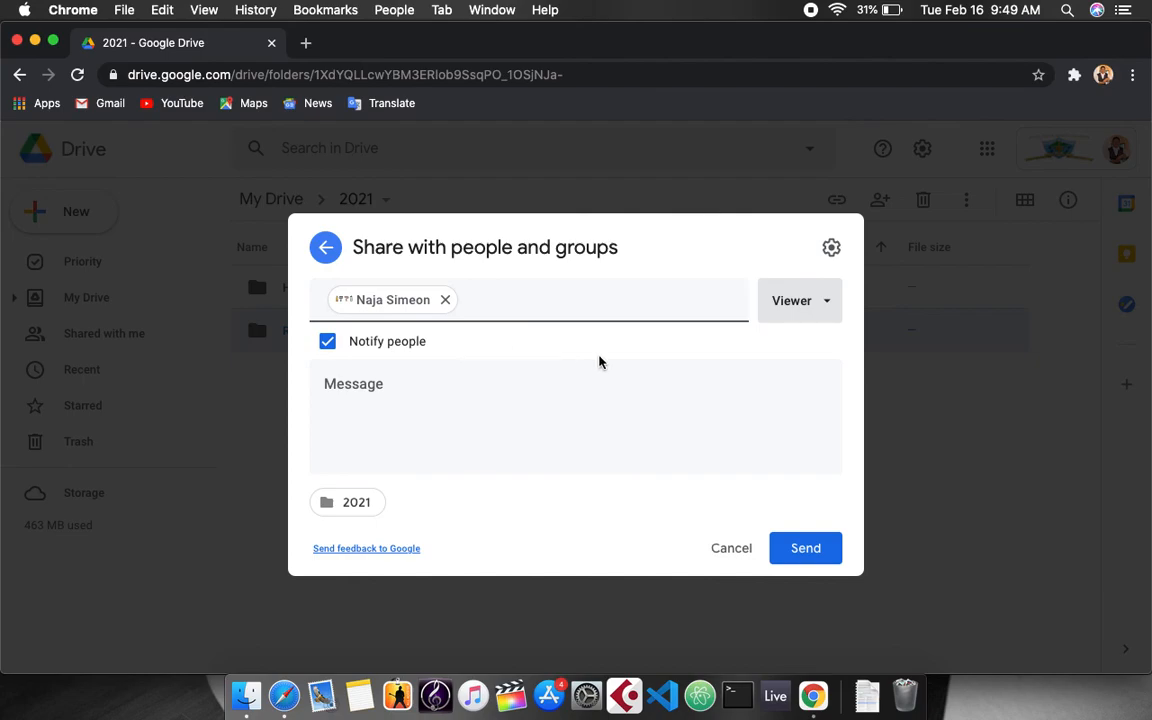
left_click(795, 310)
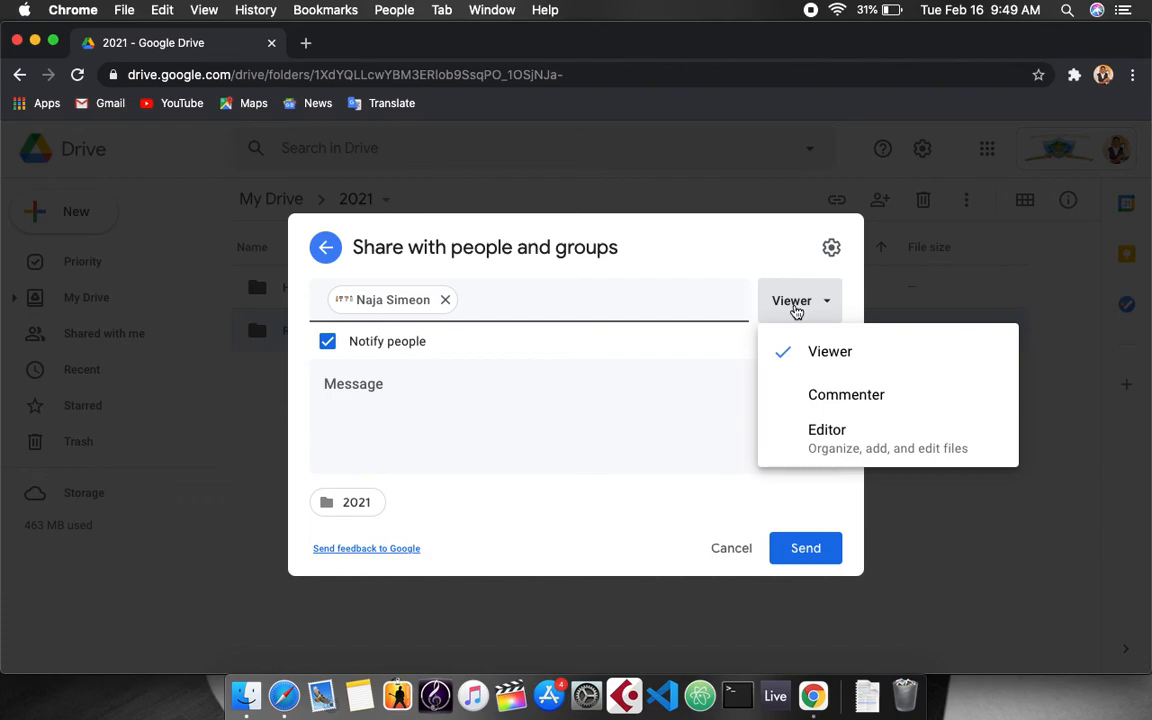
Switch the recipient's role through Commenter and Viewer, finally settling on Editor.
left_click(842, 411)
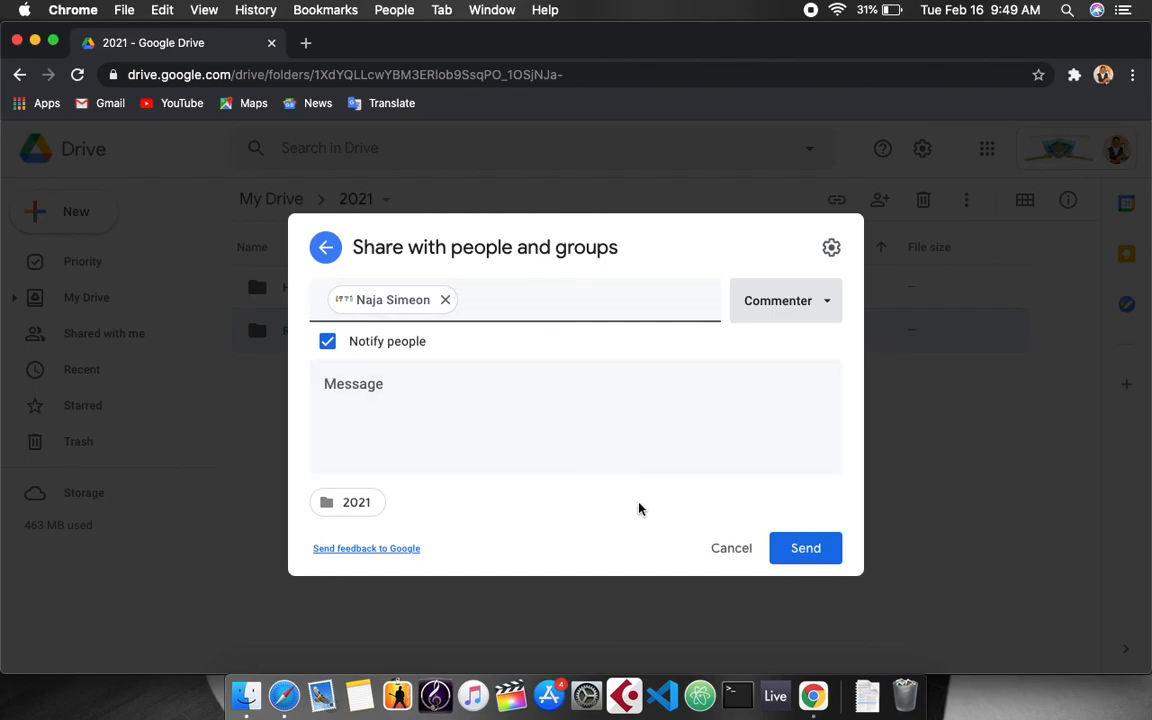
left_click(763, 313)
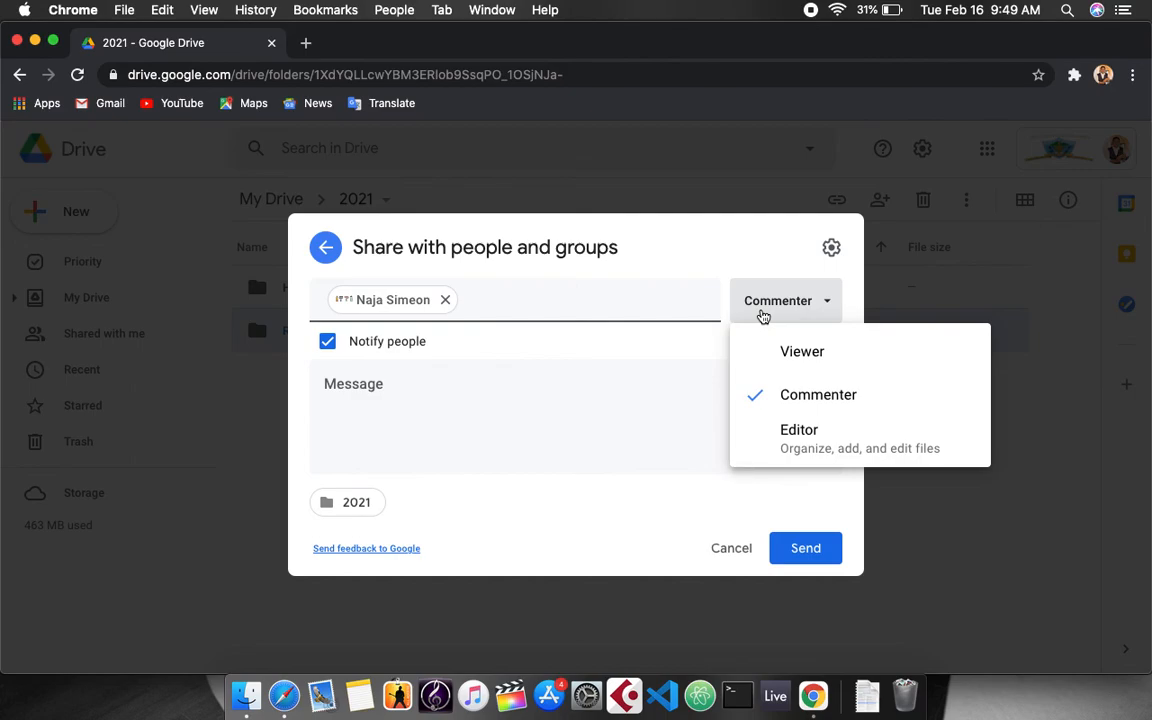
left_click(779, 350)
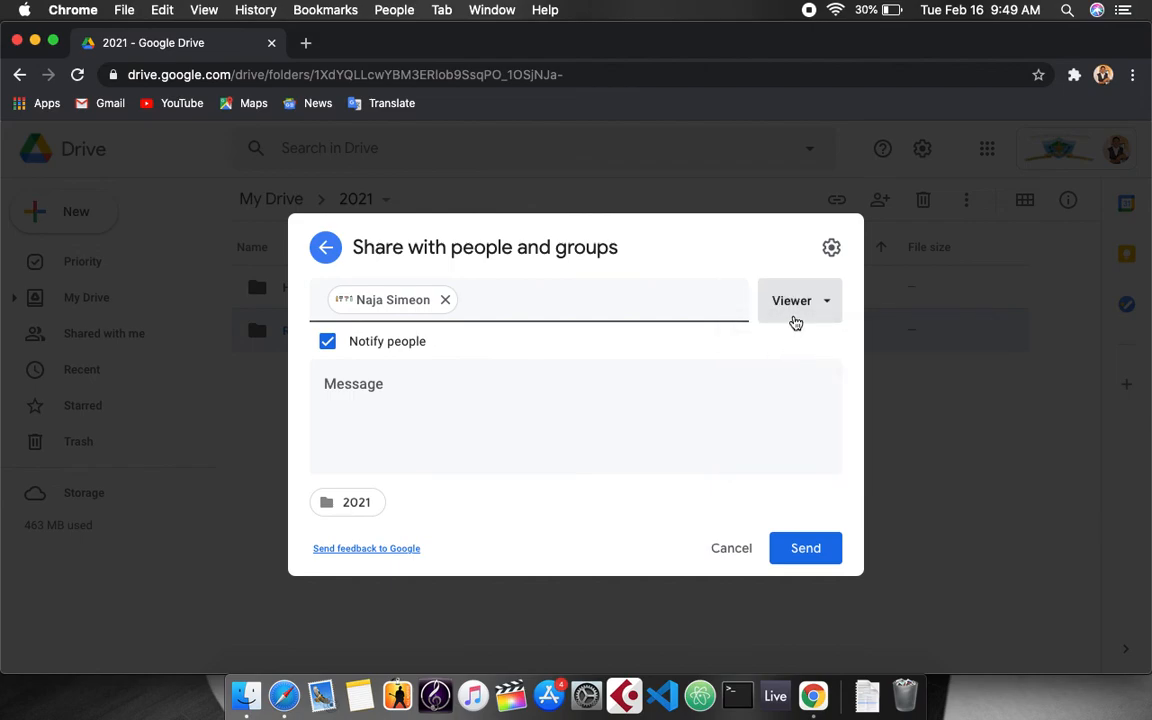
left_click(801, 313)
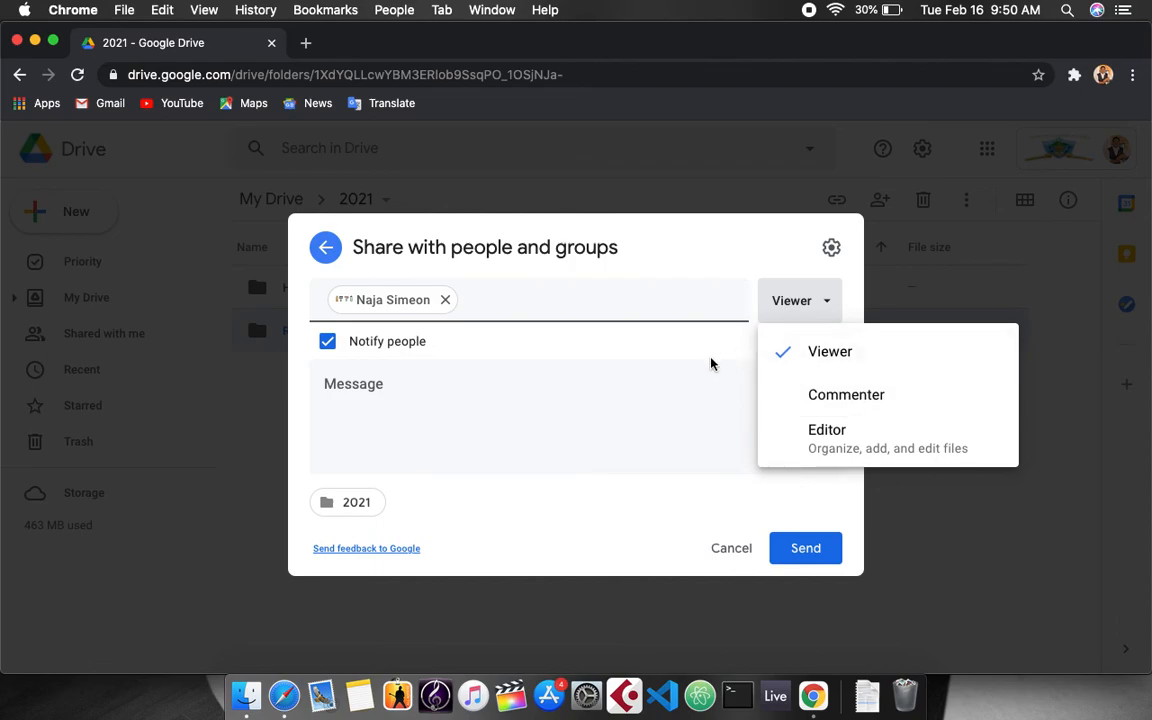
left_click(847, 394)
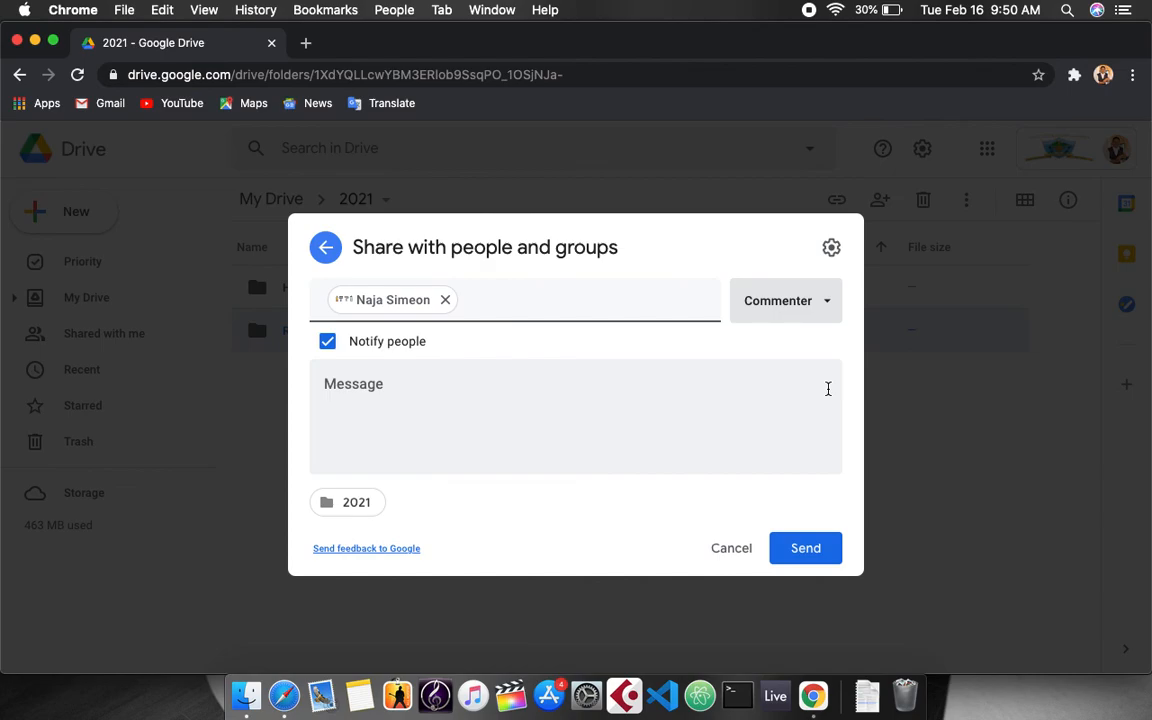
left_click(822, 304)
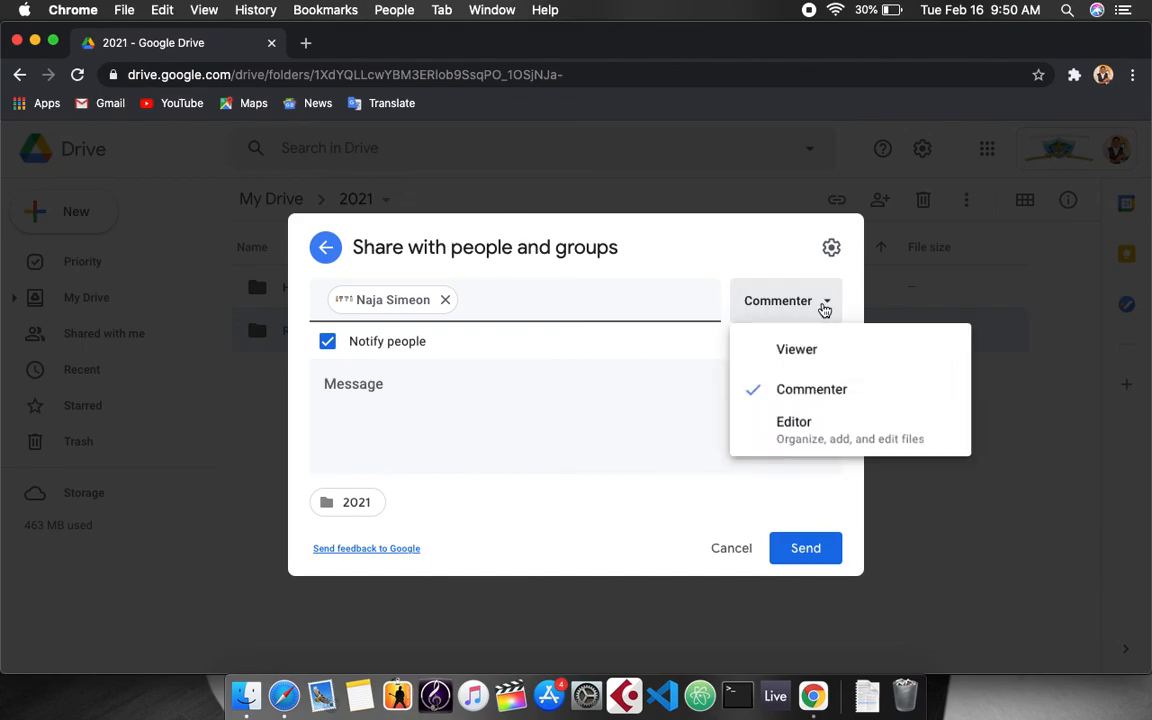
left_click(806, 440)
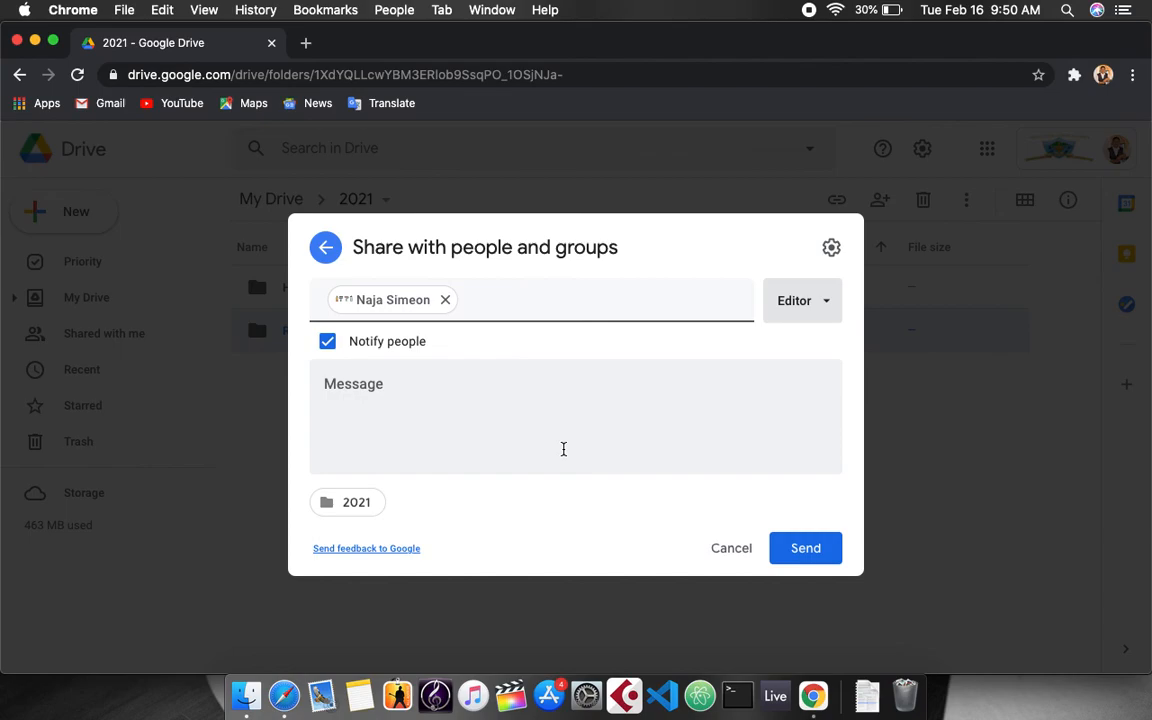
Write a greeting note: 'sharing this folder with you, please let me know what can be added'.
left_click(463, 388)
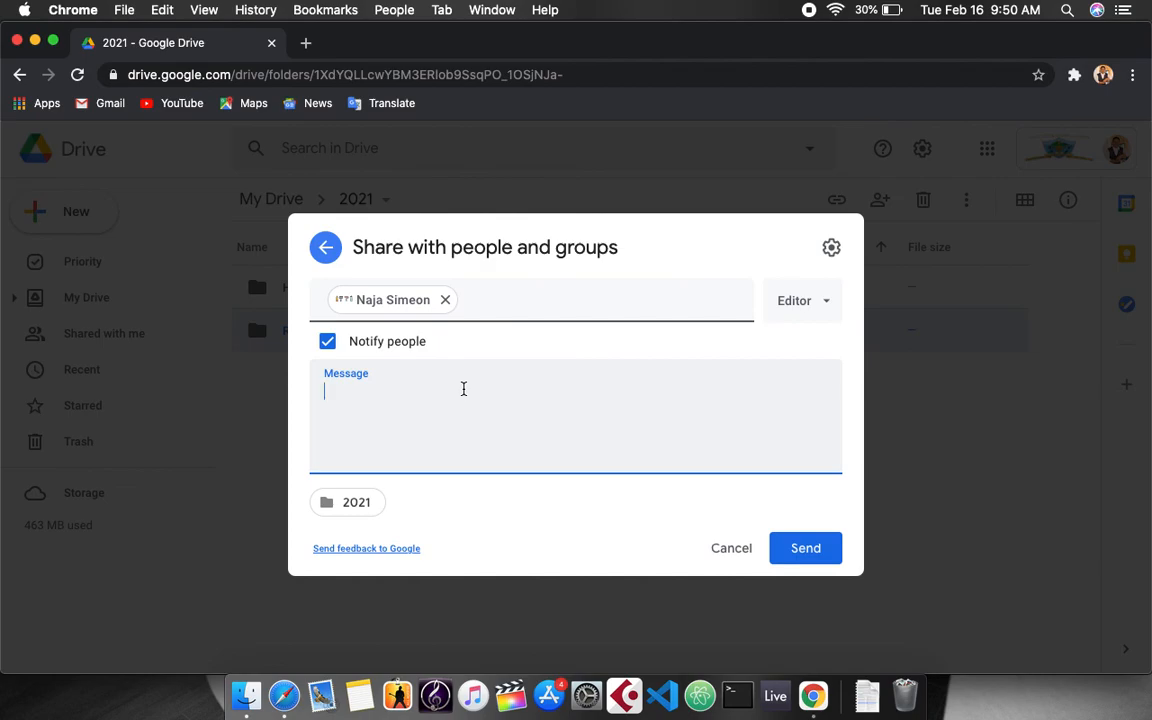
type("Hi Mr Simeon, I am c")
type("hasing")
key("BackSpace")
key("BackSpace")
key("BackSpace")
type("r")
key("BackSpace")
key("BackSpace")
key("BackSpace")
key("BackSpace")
key("BackSpace")
type("sharing this folder with you to ")
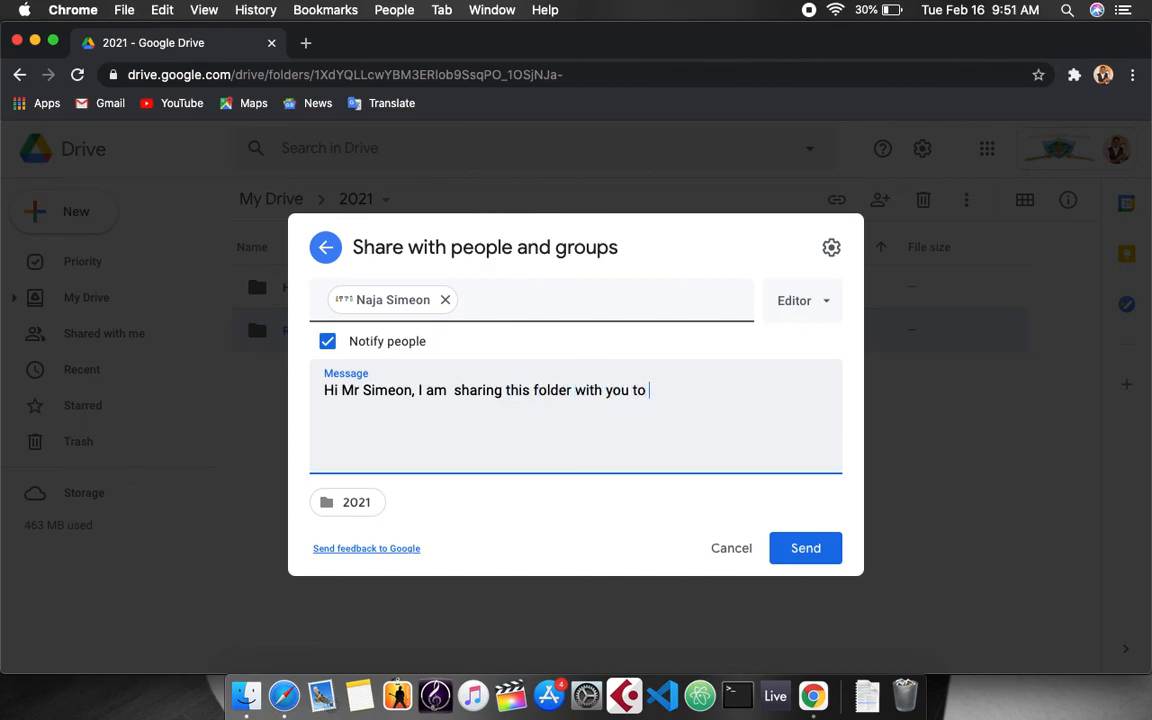
type("che")
key("BackSpace")
key("BackSpace")
key("BackSpace")
key("BackSpace")
key("BackSpace")
key("BackSpace")
type(", please let me know what ")
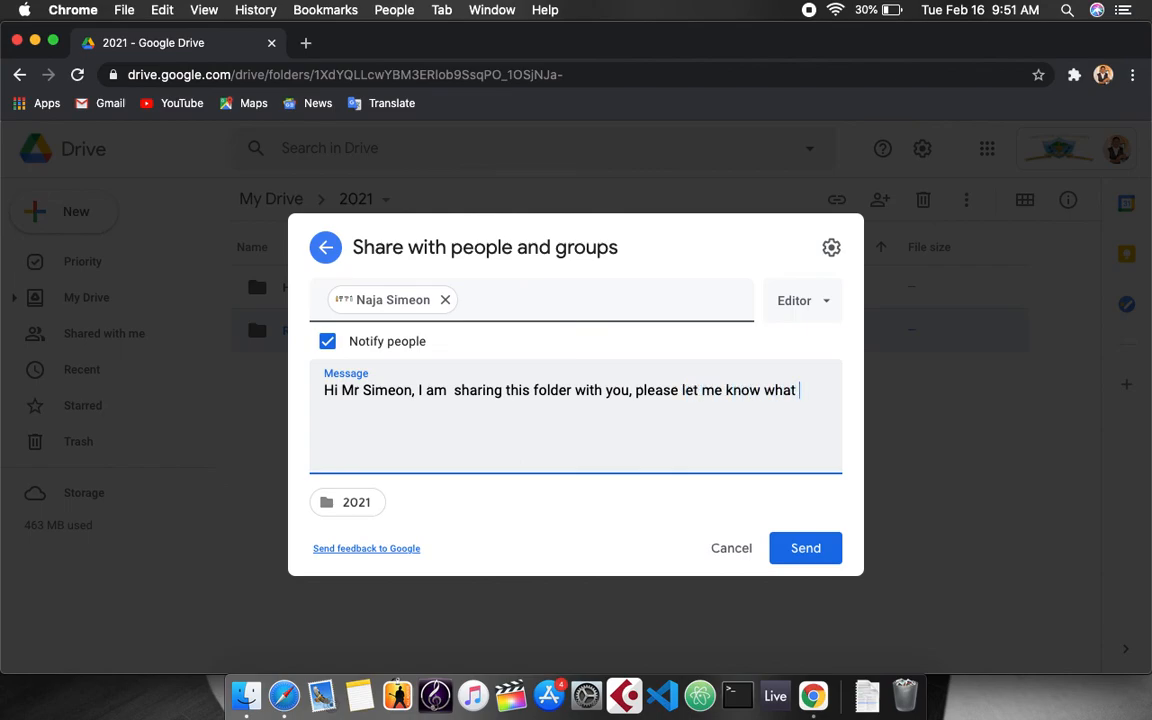
type("can be added")
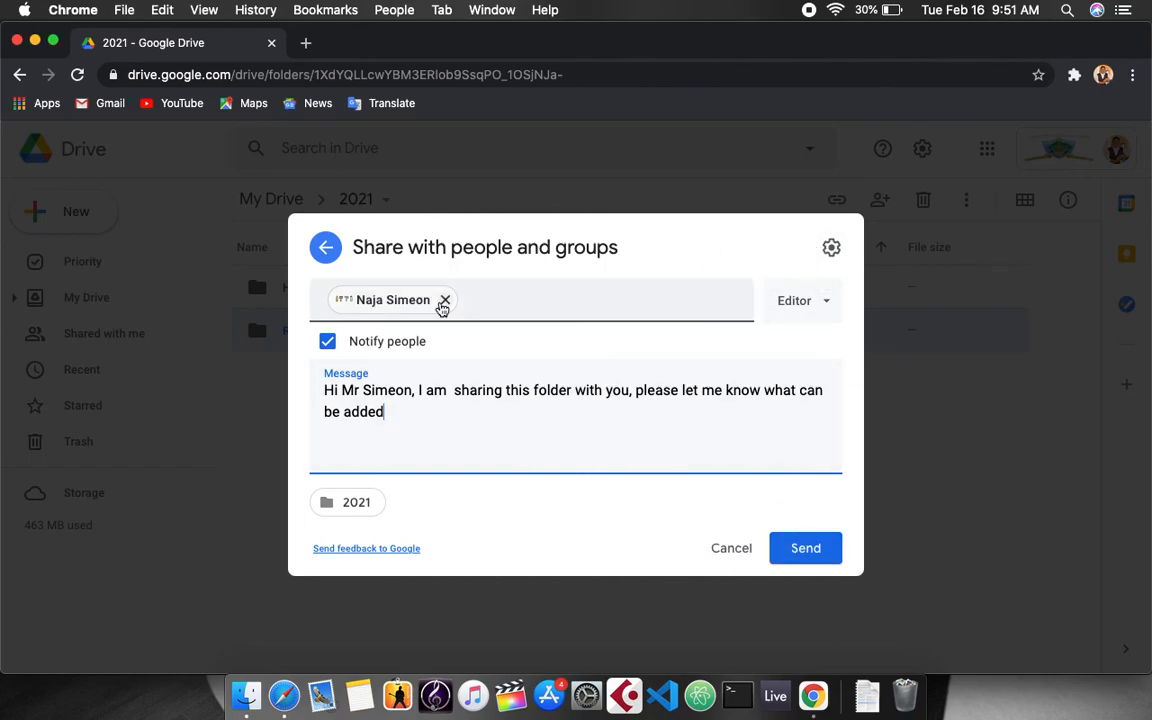
Add St.Lucia Sports Academy and two more colleagues as recipients, then open share settings.
left_click(485, 299)
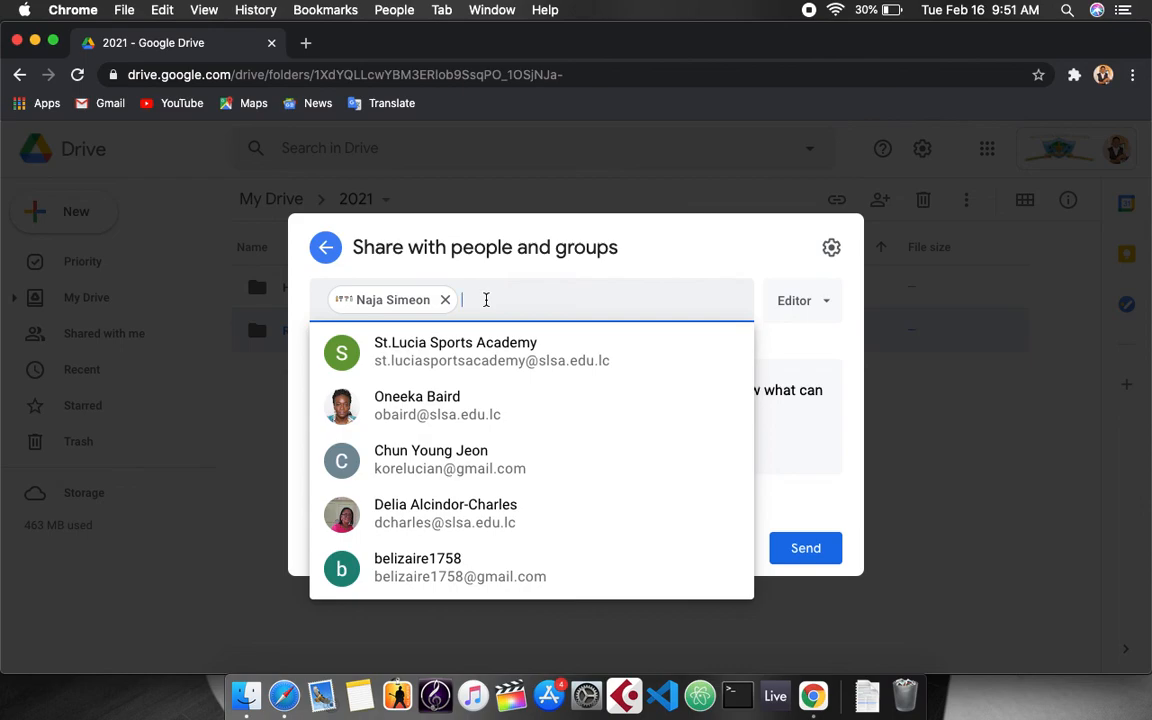
left_click(490, 355)
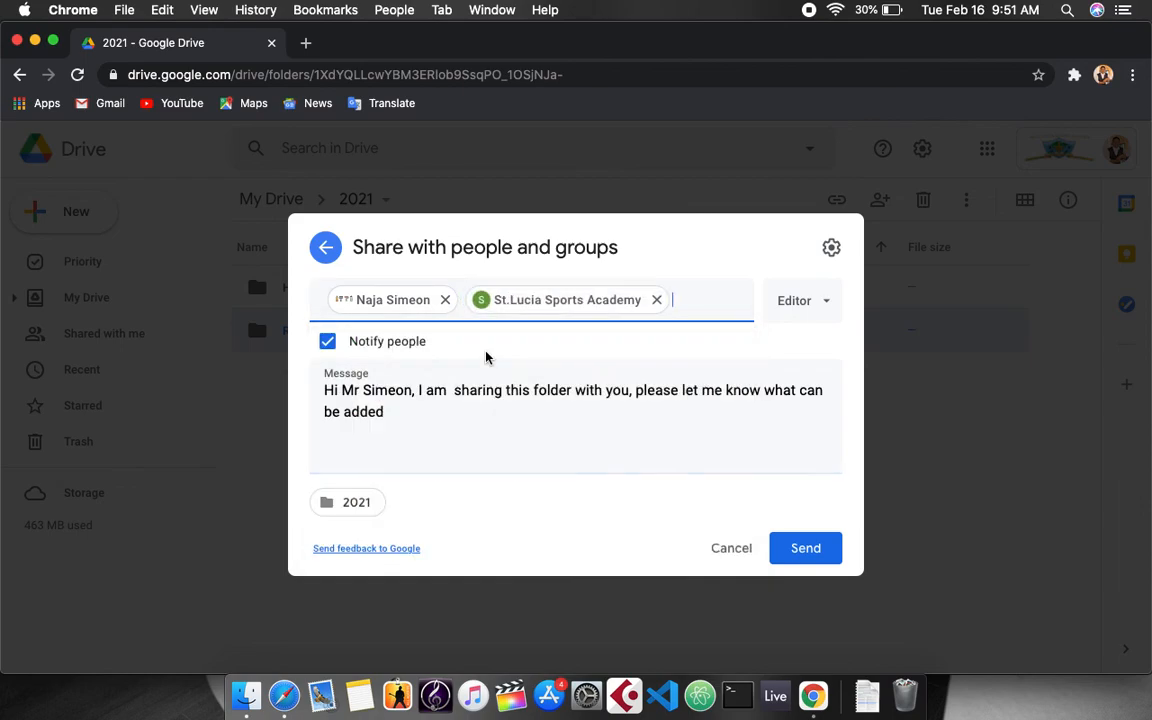
left_click(678, 299)
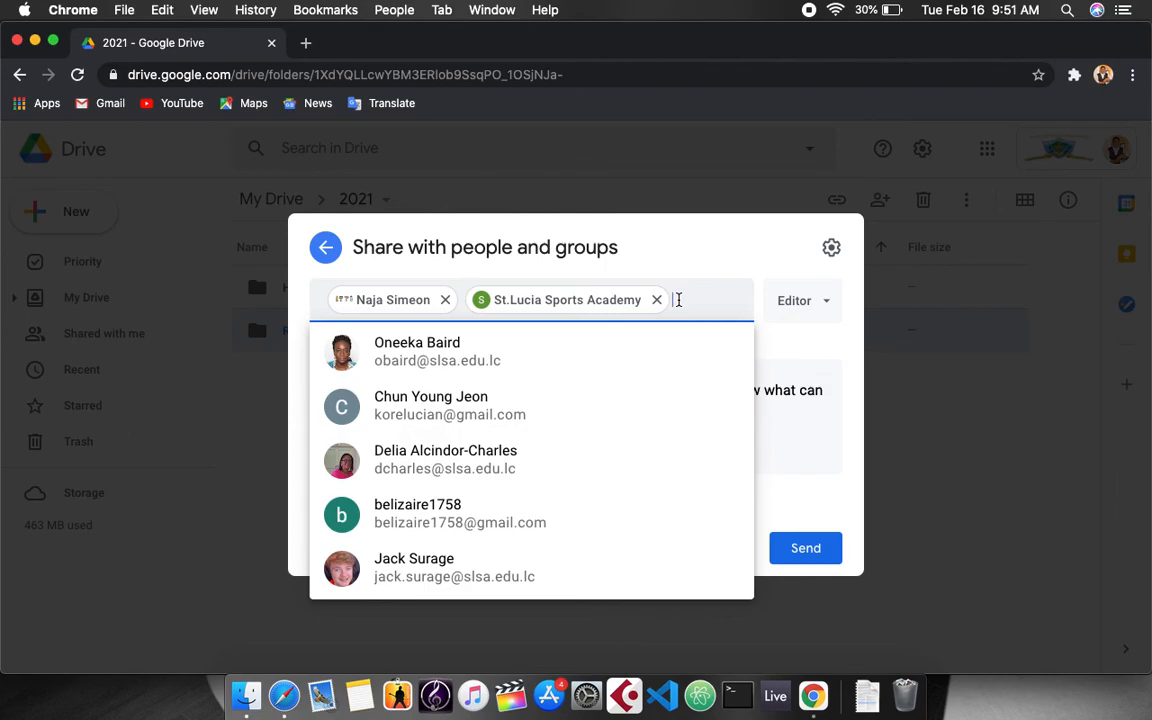
left_click(457, 362)
left_click(689, 305)
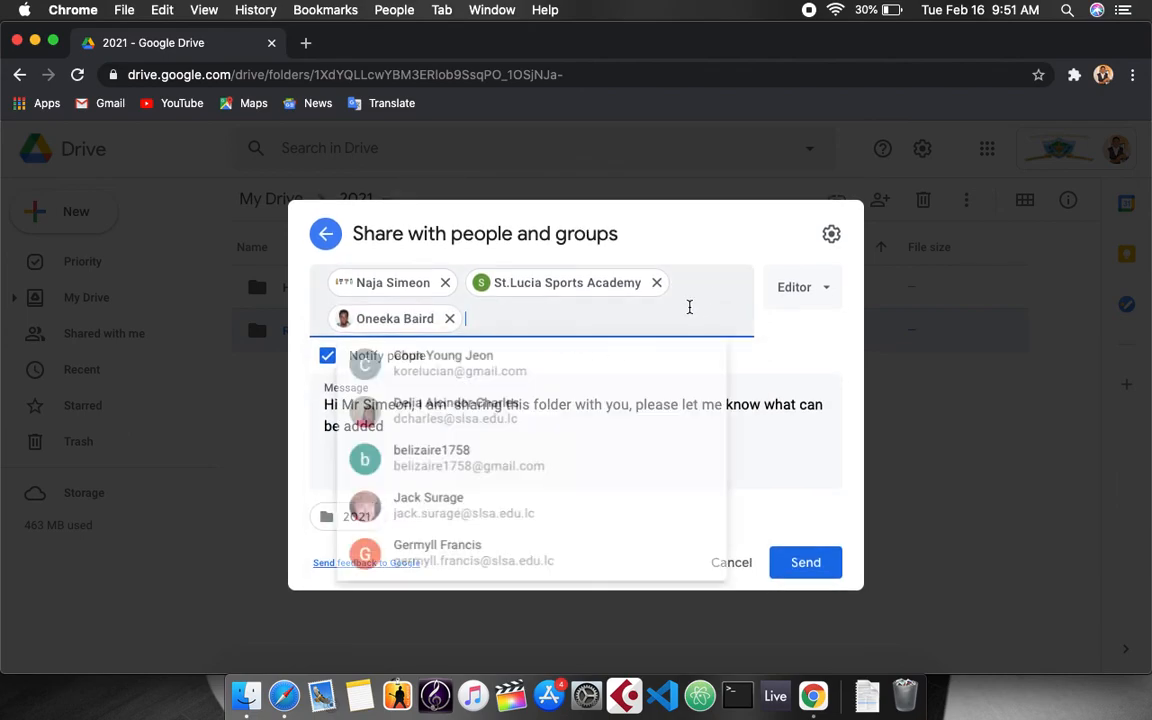
left_click(509, 414)
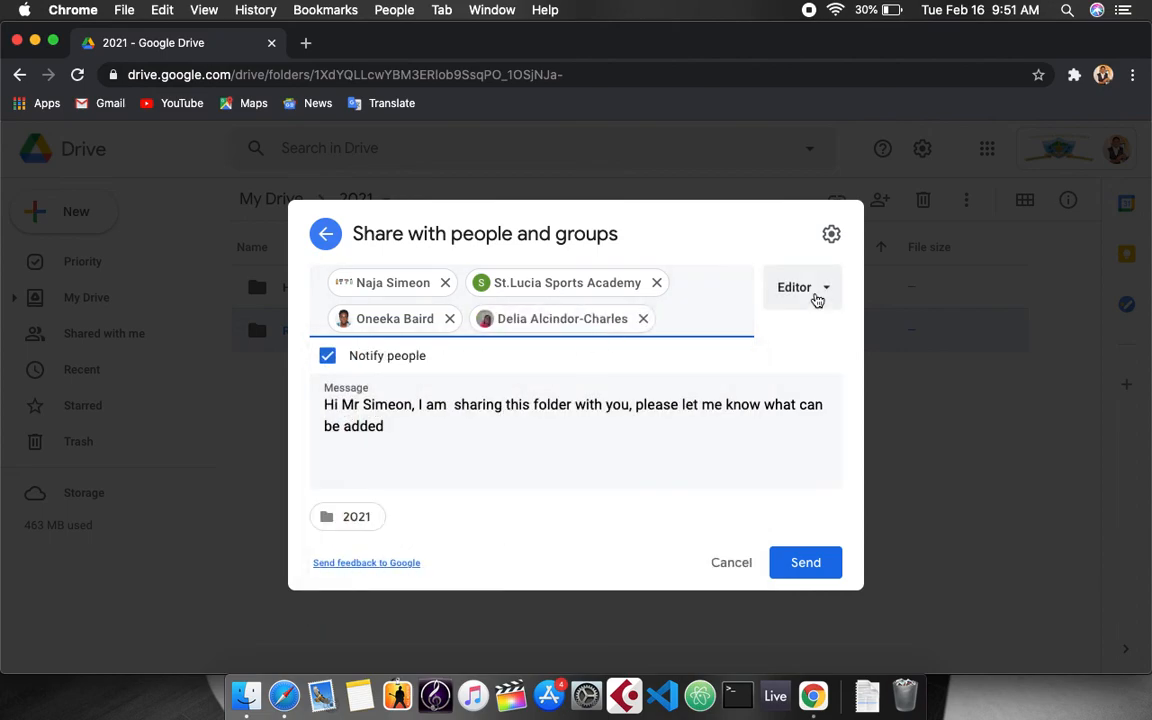
left_click(830, 236)
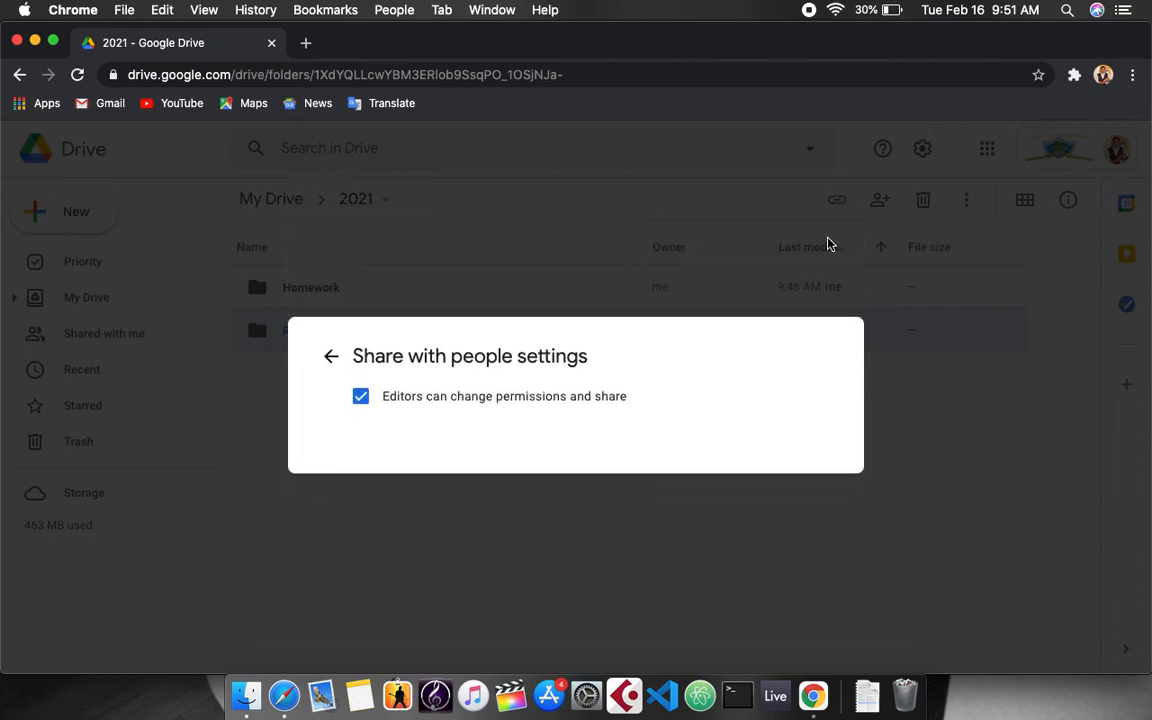
Leave the share settings, reopen them, then return to the invite with four recipients.
left_click(331, 356)
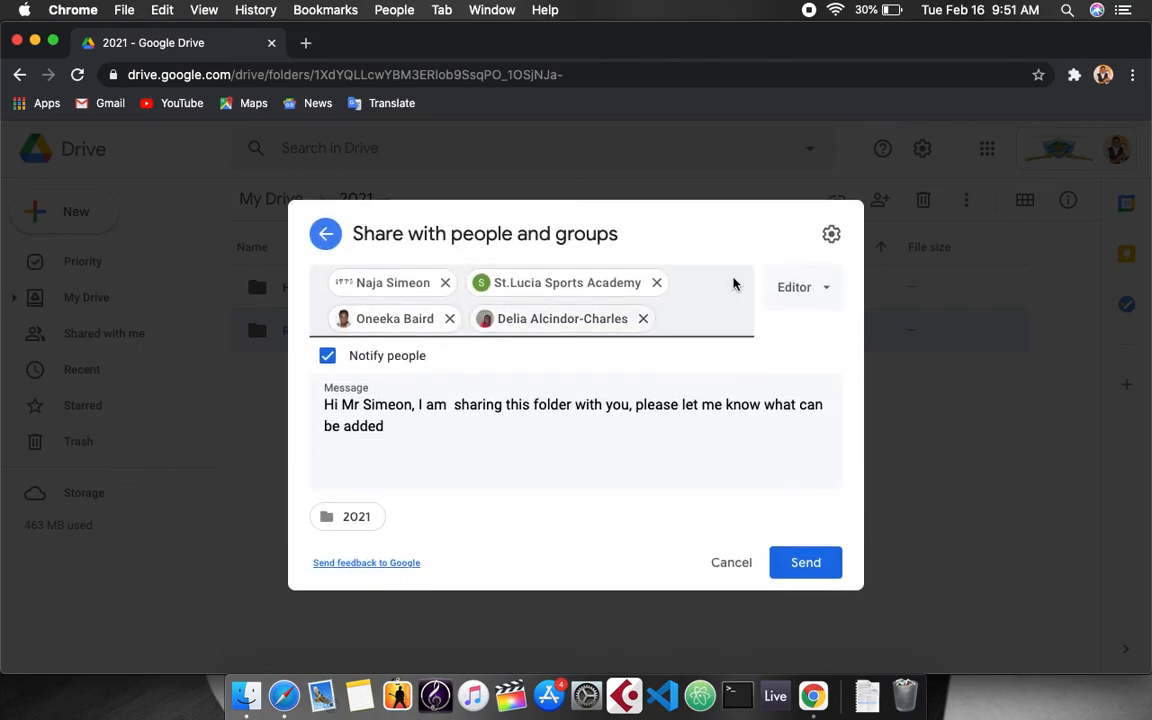
left_click(830, 234)
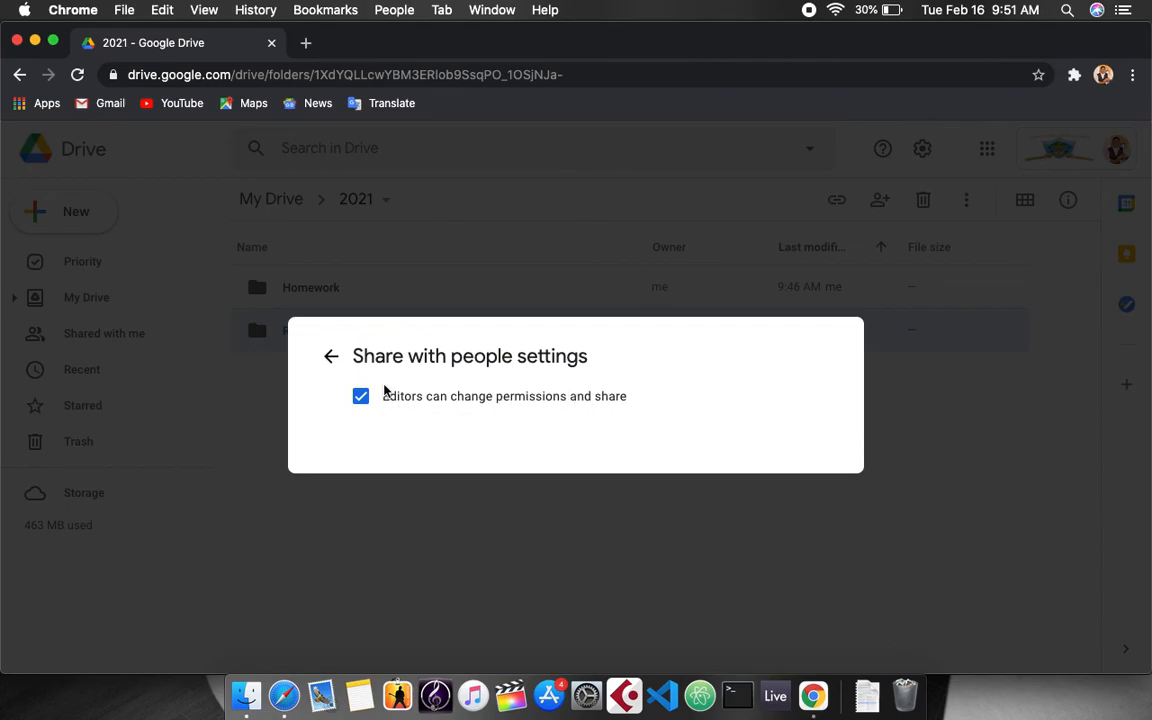
left_click(322, 355)
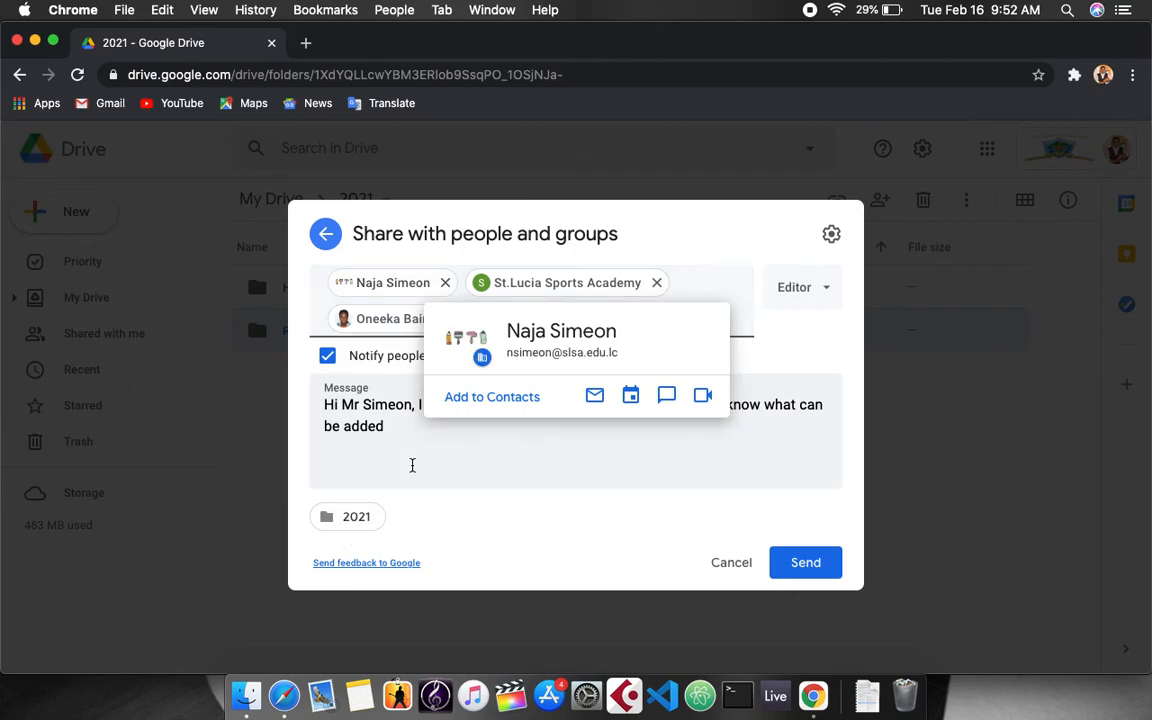
Remove the extra recipients, including the St.Lucia Sports Academy group, from the invite.
left_click(643, 318)
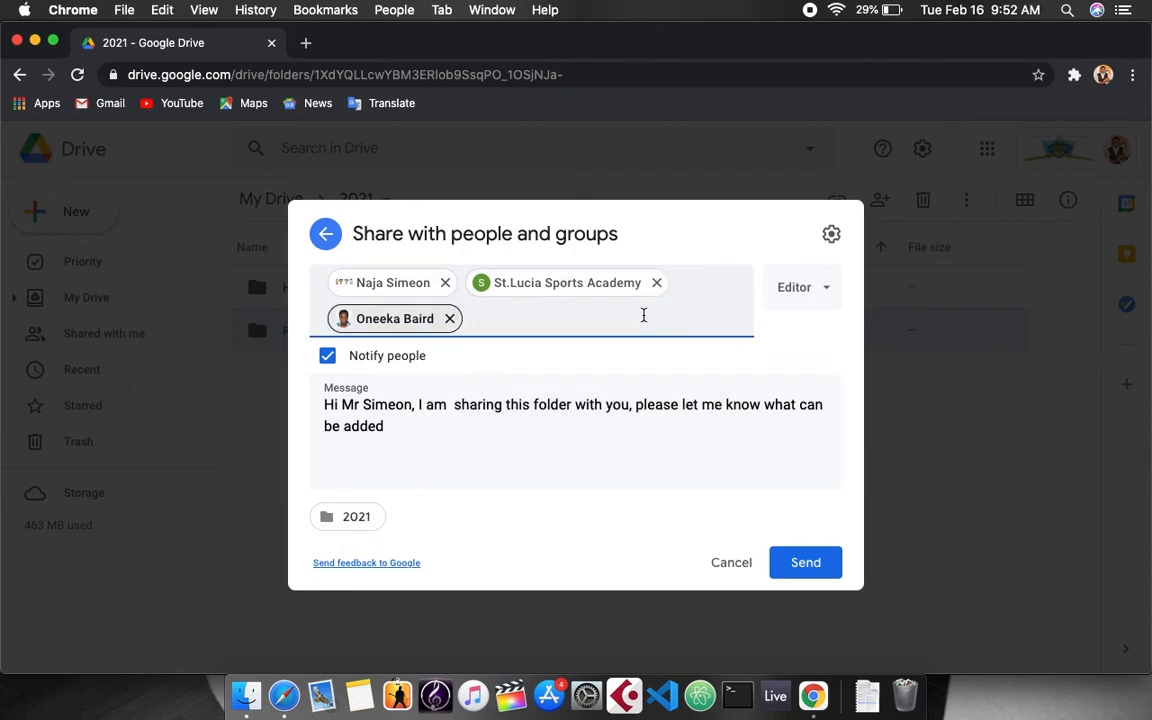
left_click(486, 453)
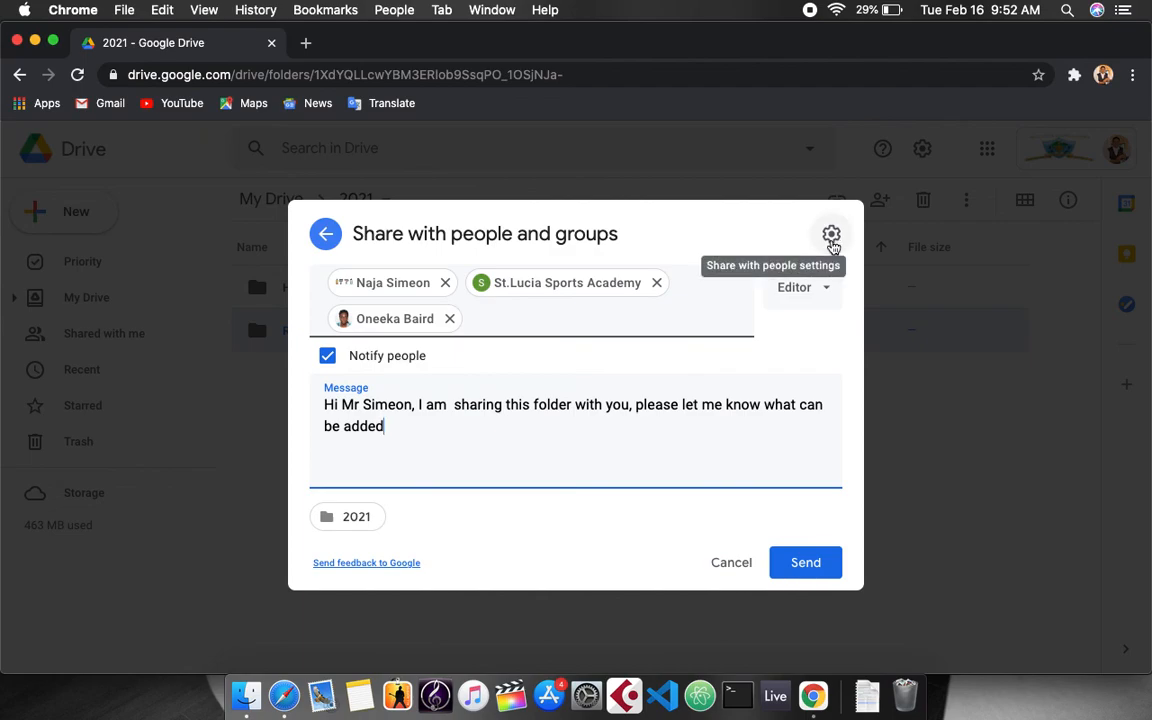
left_click(659, 286)
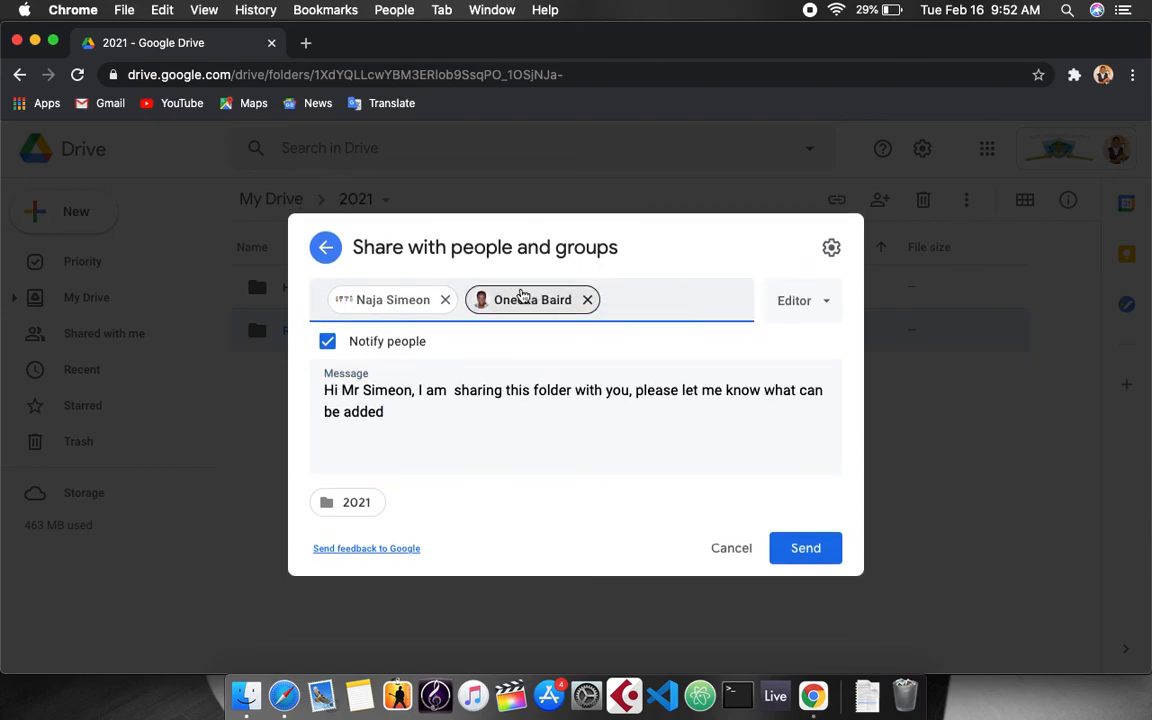
left_click(589, 299)
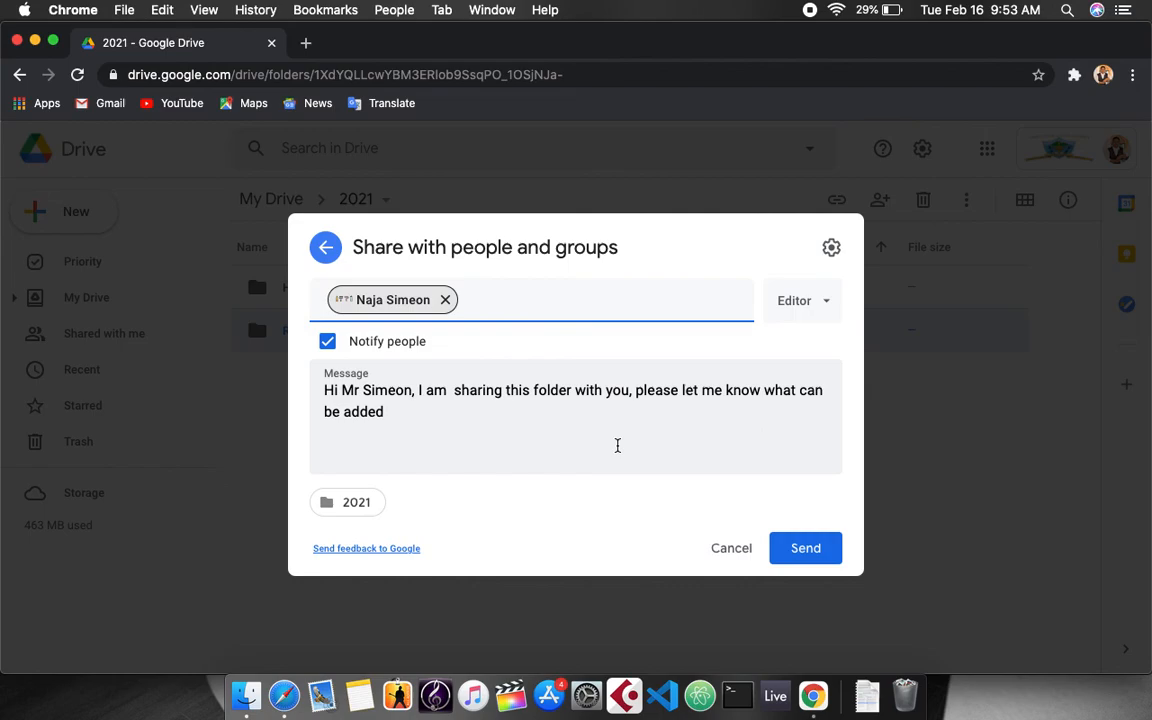
left_click(830, 248)
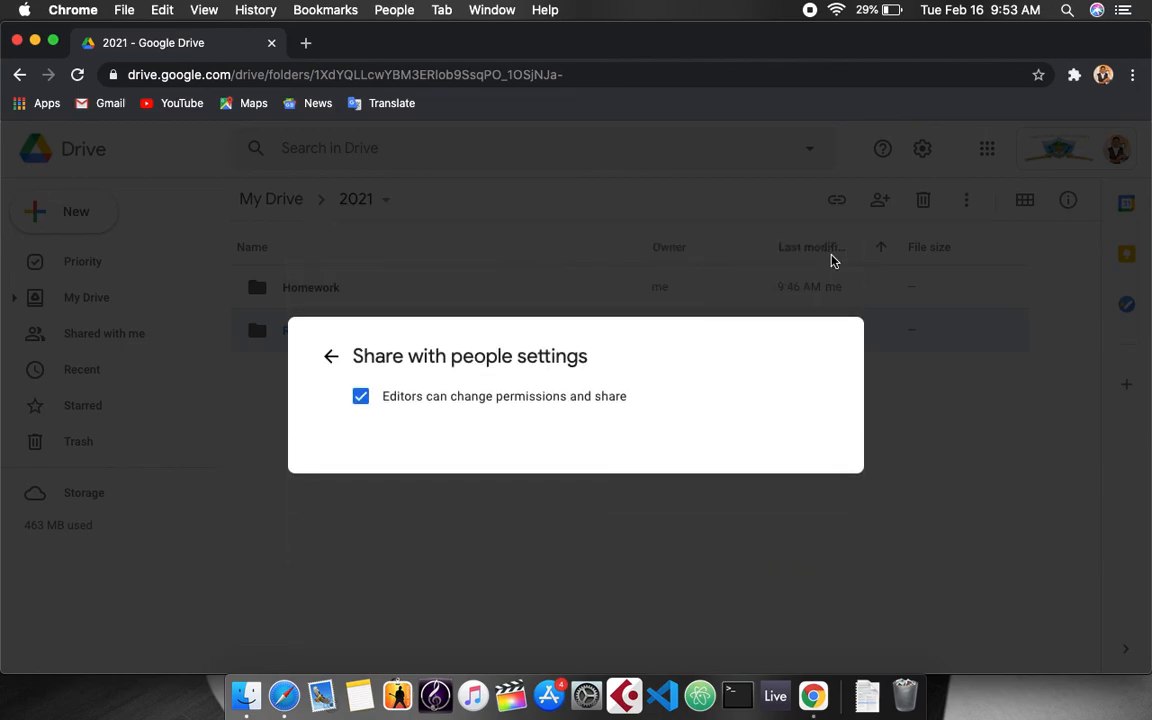
left_click(363, 398)
left_click(361, 397)
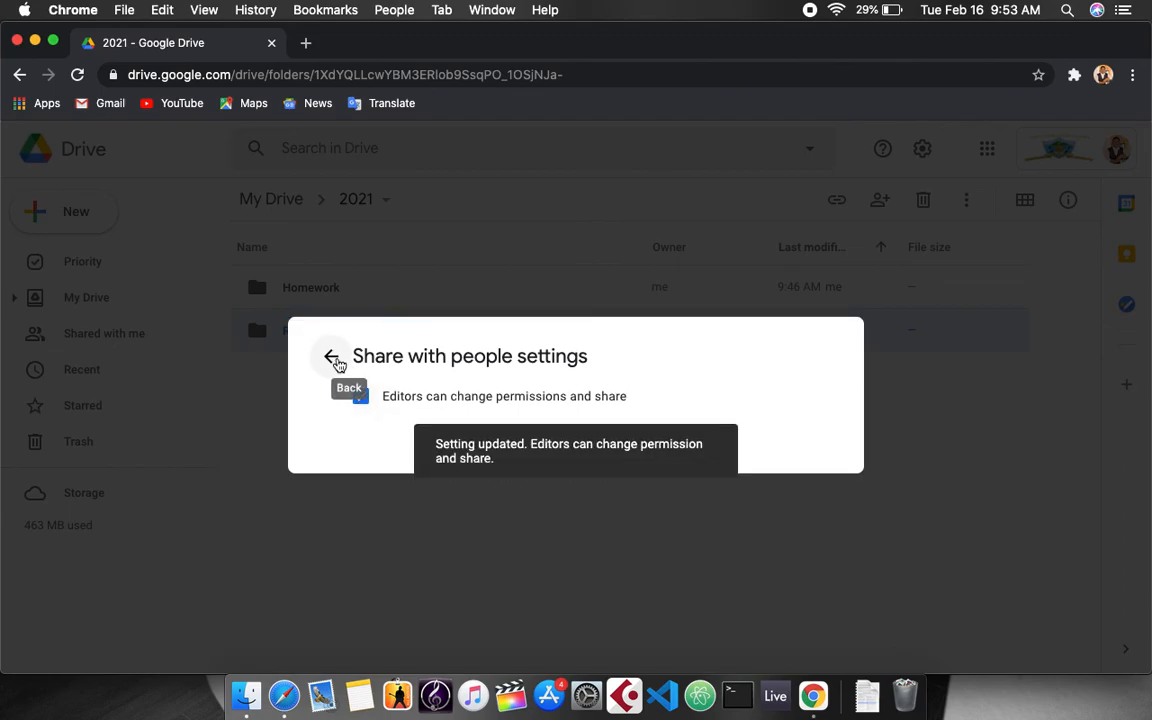
left_click(334, 359)
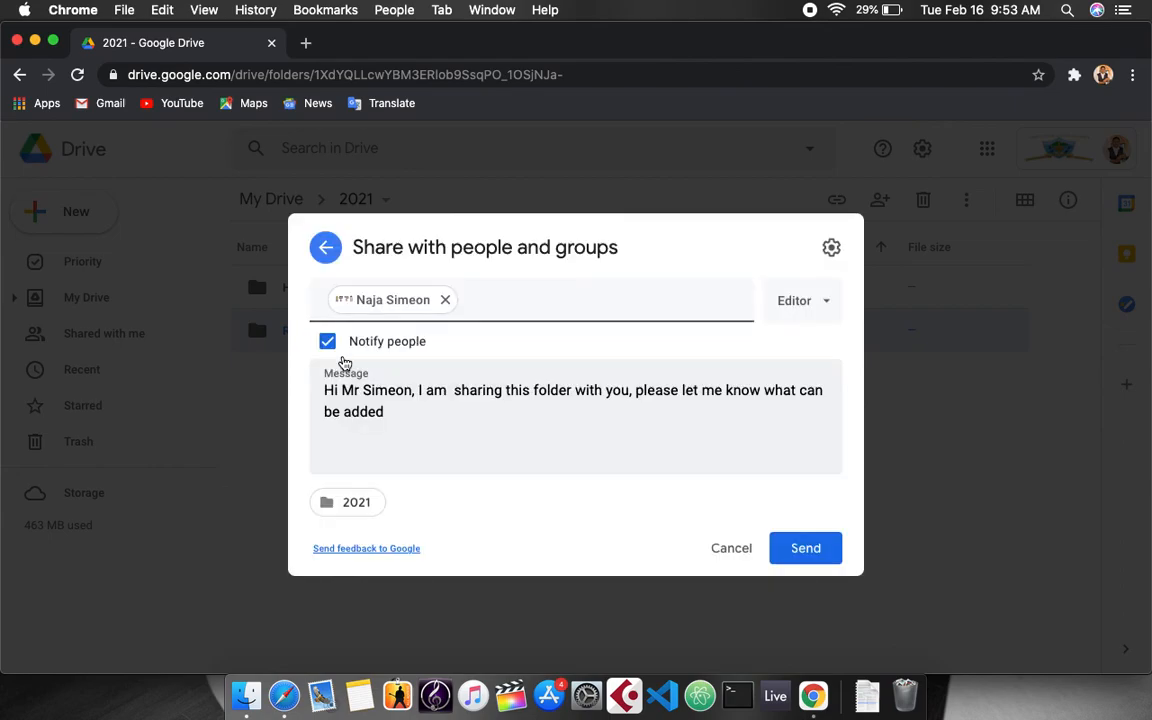
Cancel the invite, close sharing, and right-click the Homework folder for its actions.
left_click(729, 551)
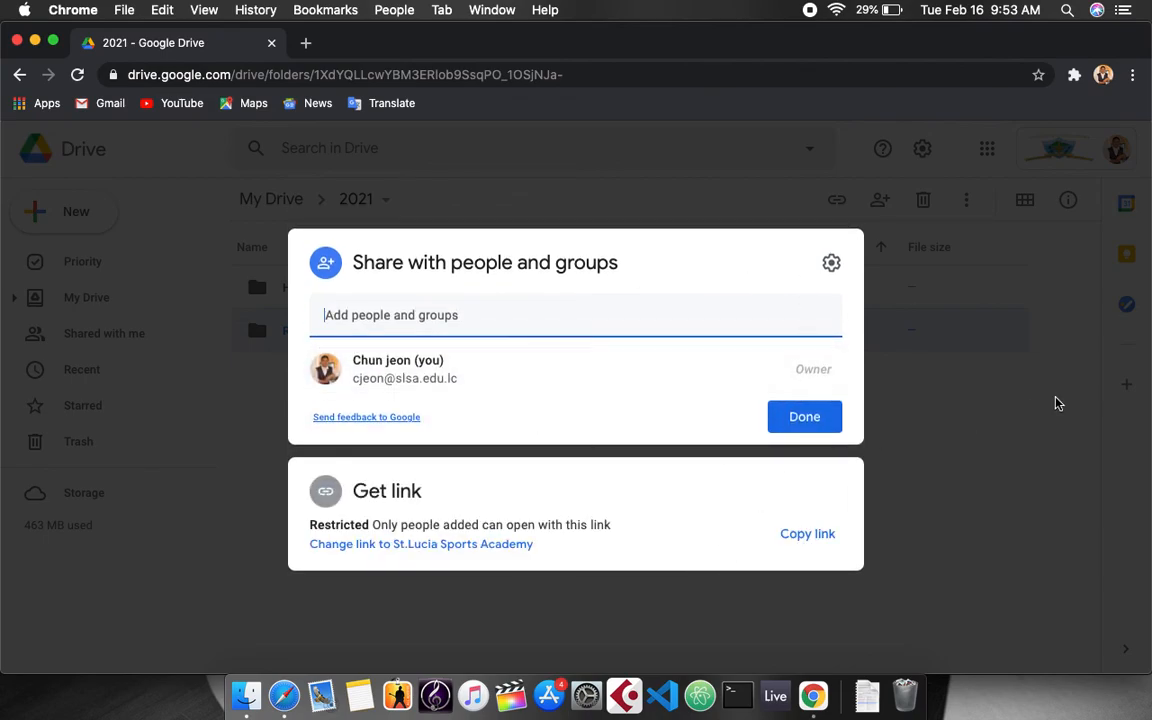
left_click(824, 410)
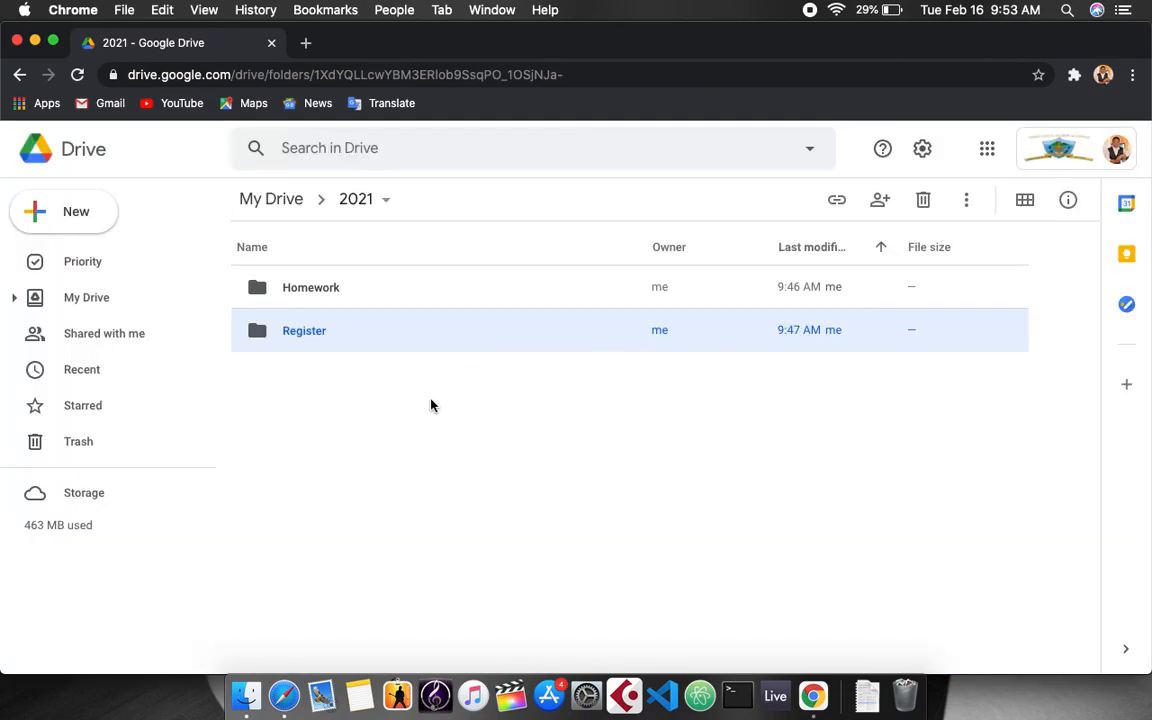
left_click(375, 303)
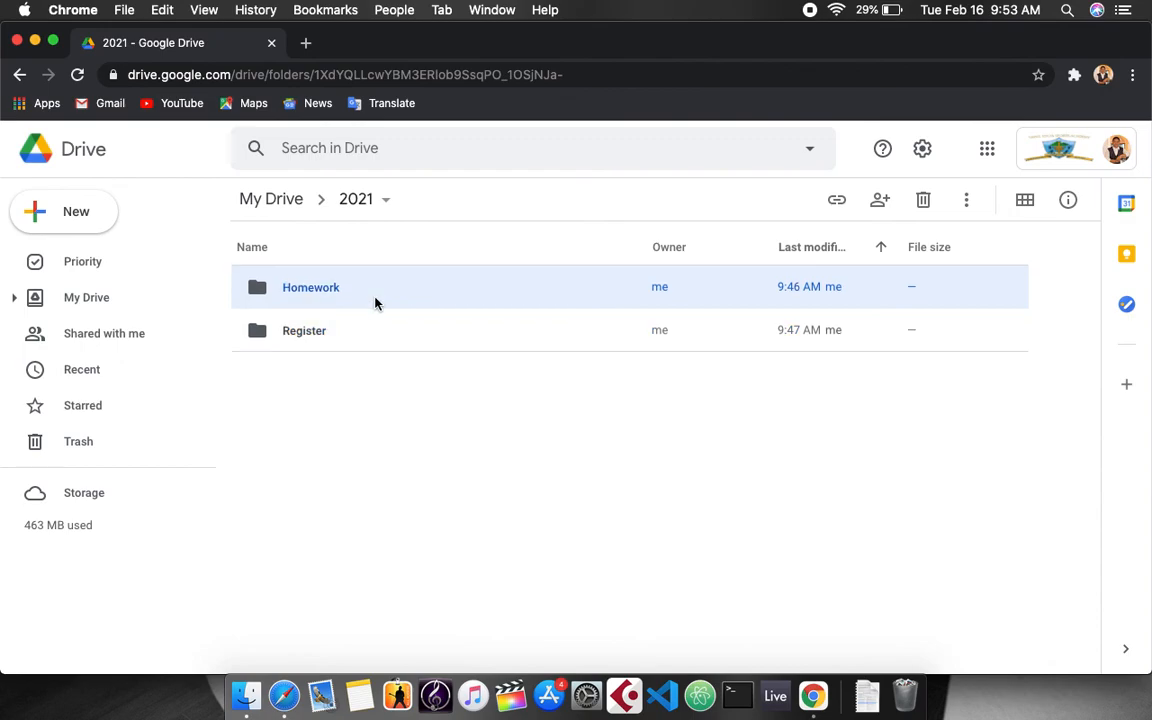
right_click(375, 303)
left_click(305, 393)
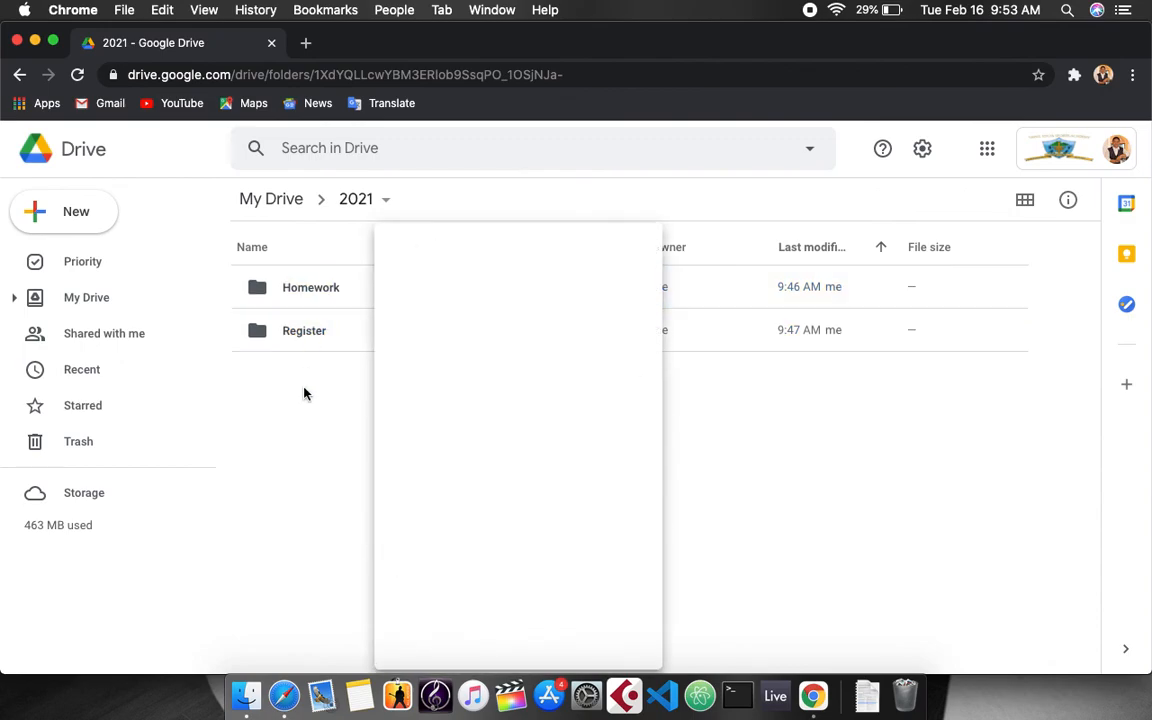
left_click(316, 298)
right_click(316, 298)
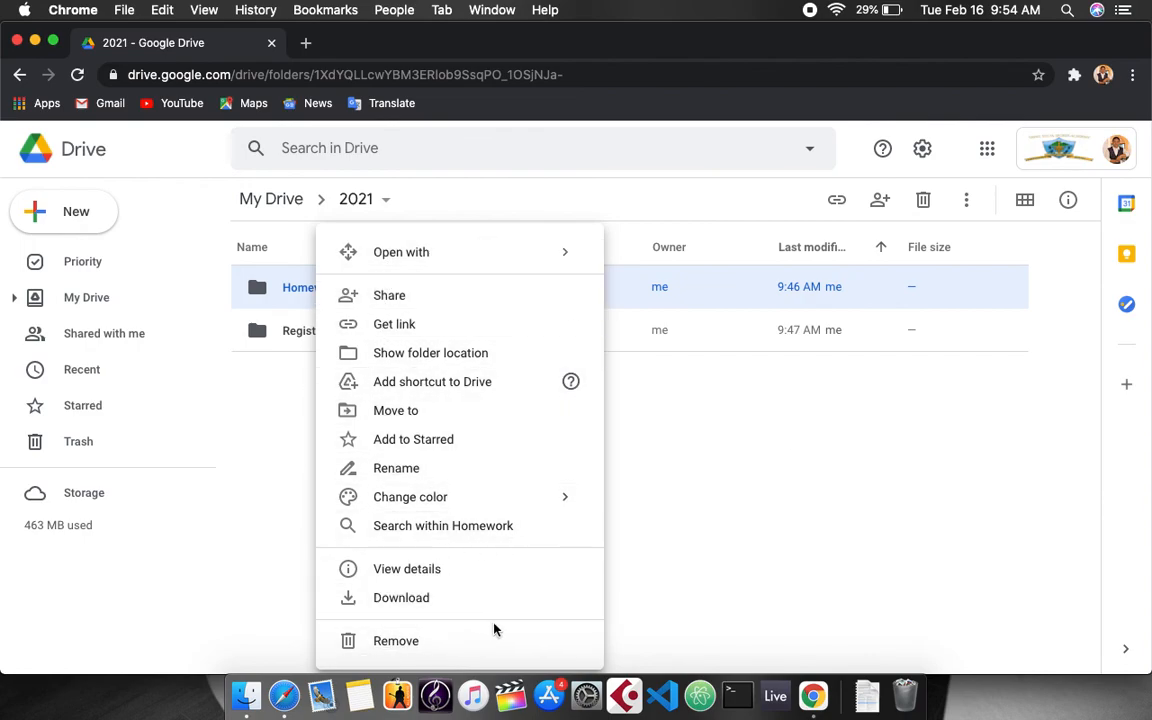
Set the Homework folder's link access to St.Lucia Sports Academy and reopen the access options.
left_click(410, 328)
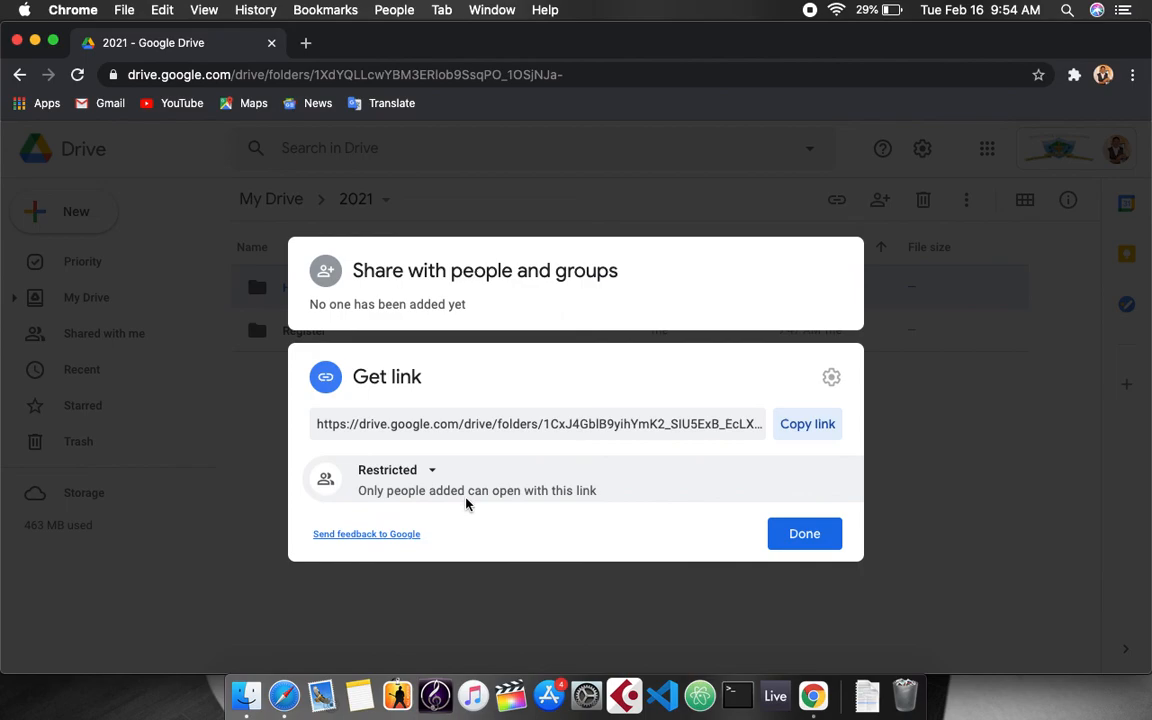
left_click(433, 472)
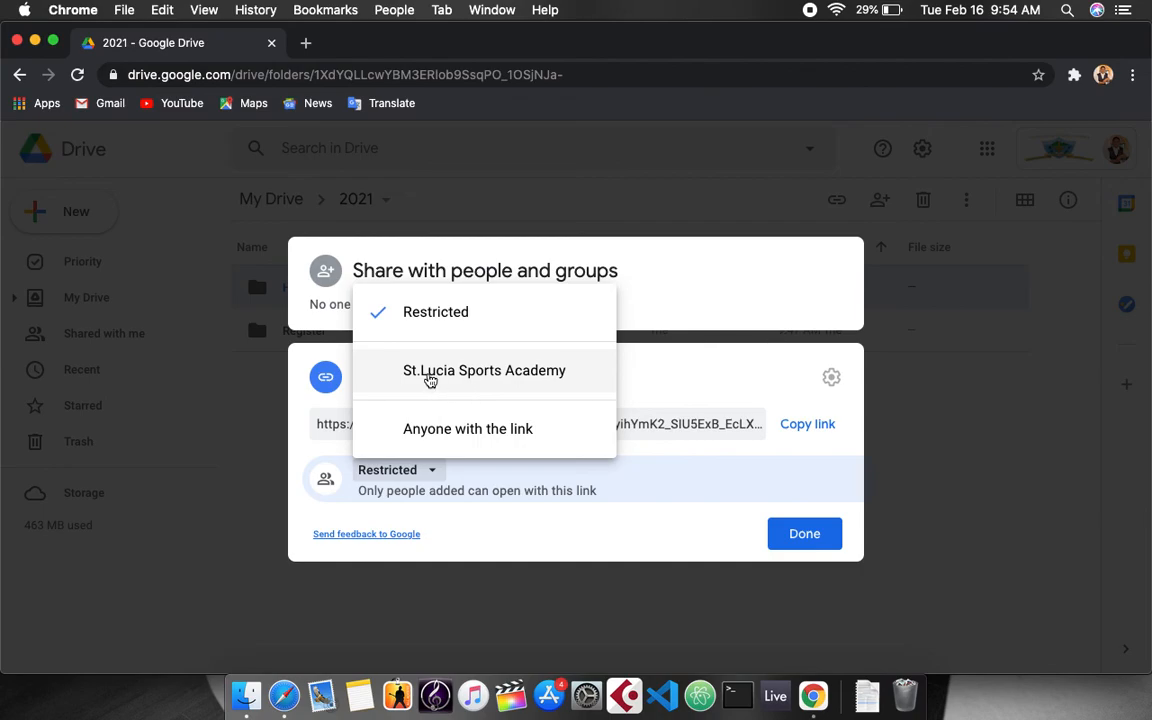
left_click(430, 381)
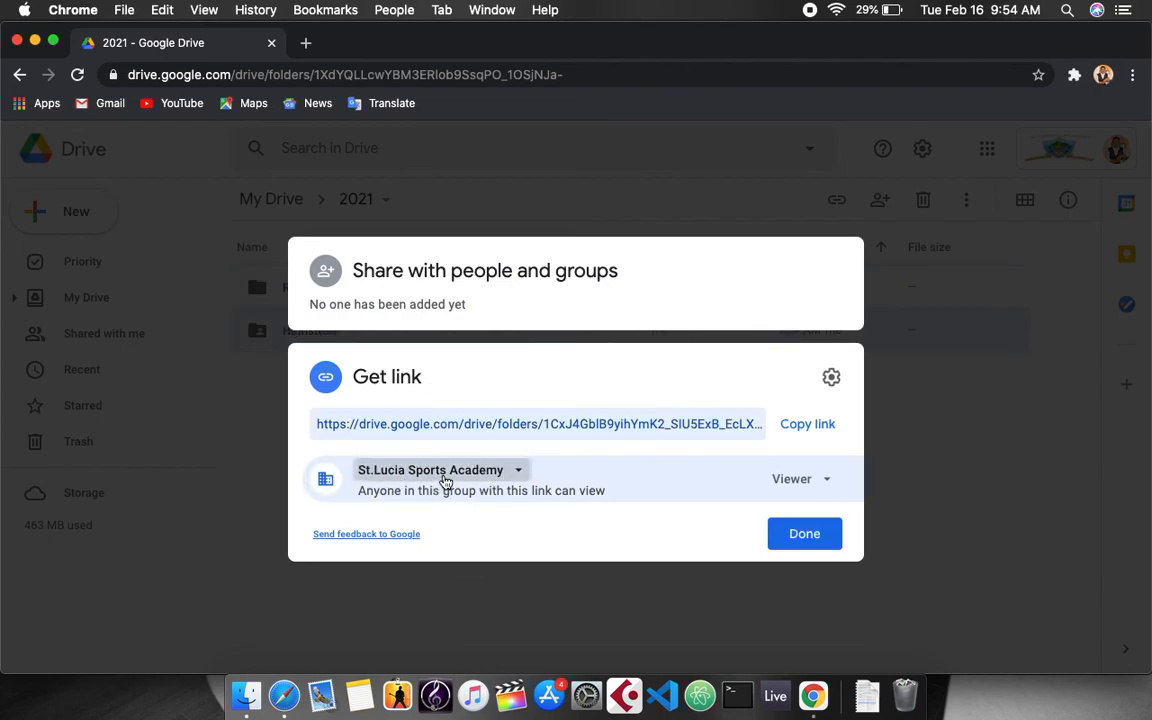
left_click(445, 482)
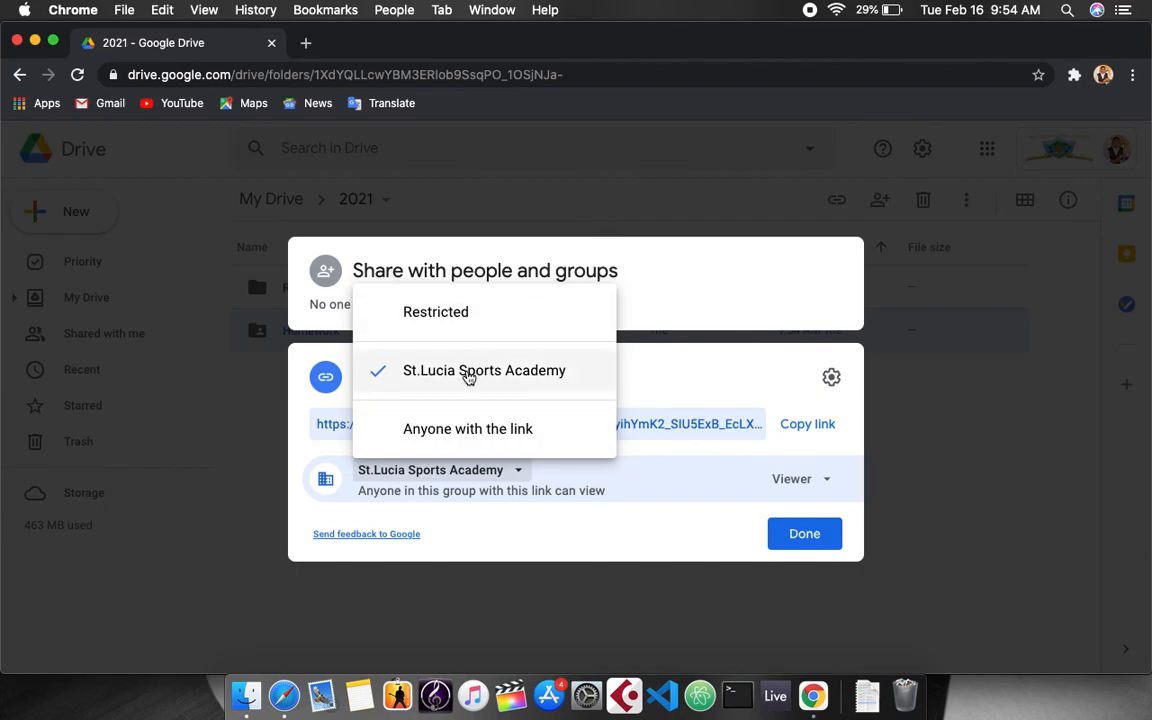
Set the Homework link to 'Anyone with the link' and close the sharing window.
left_click(463, 430)
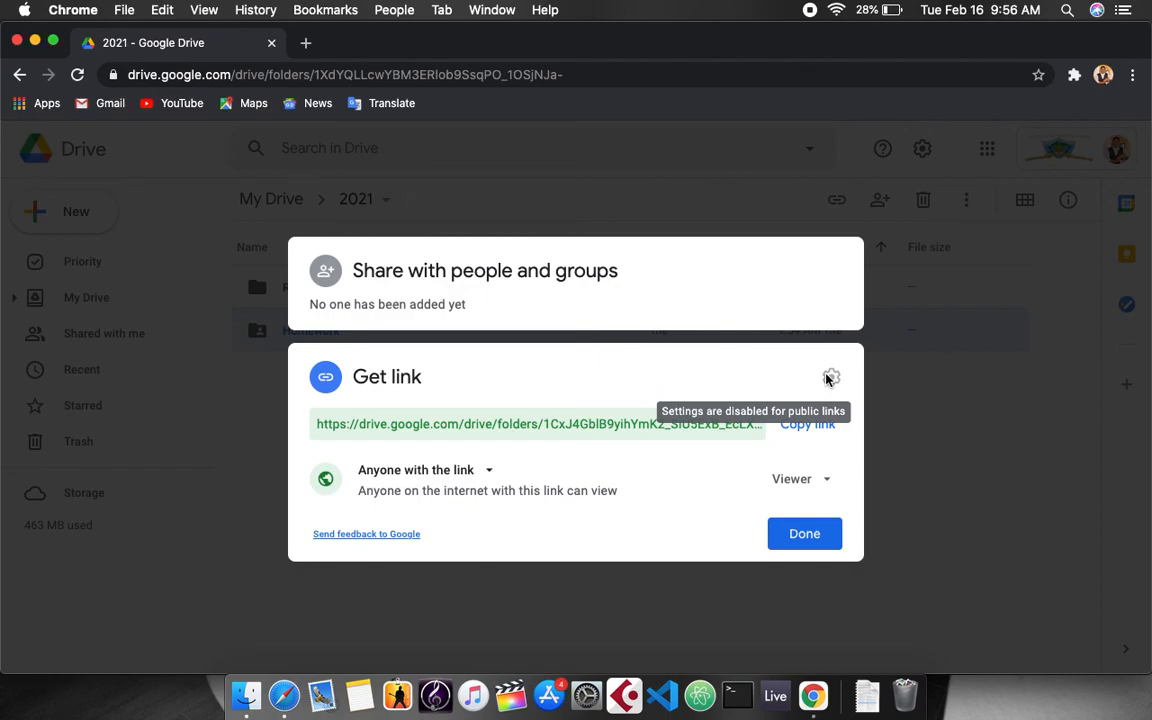
left_click(922, 357)
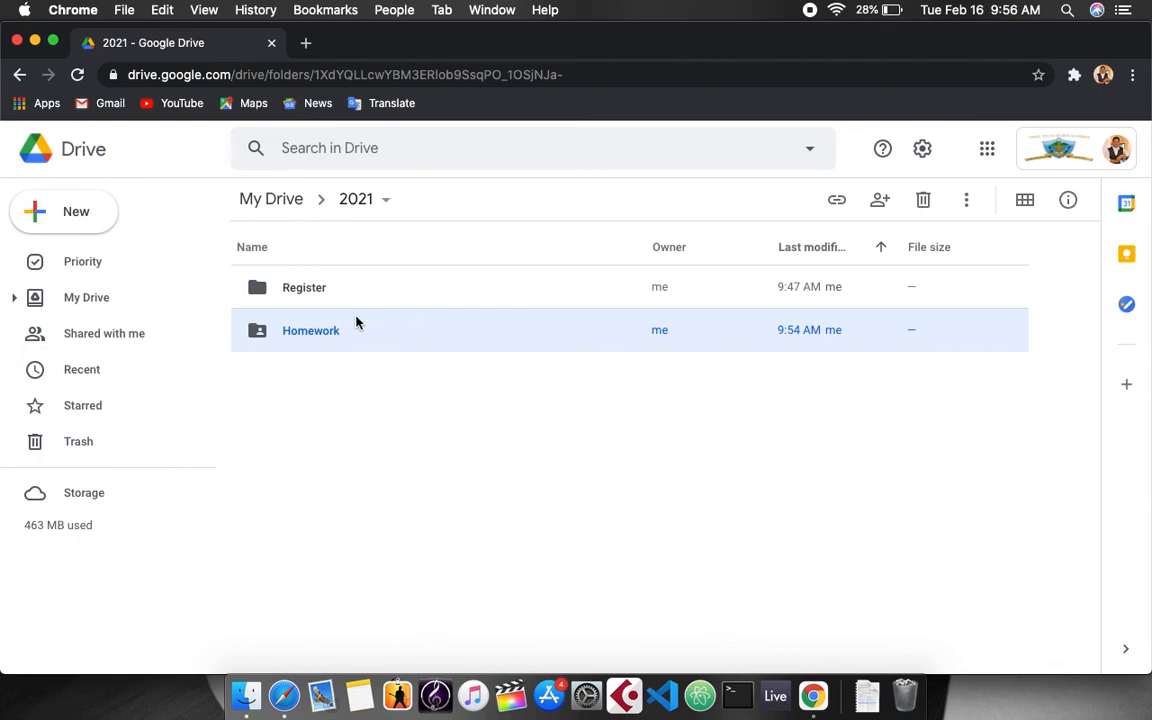
Change the Homework folder's link access from its current setting back to Restricted.
left_click(258, 289)
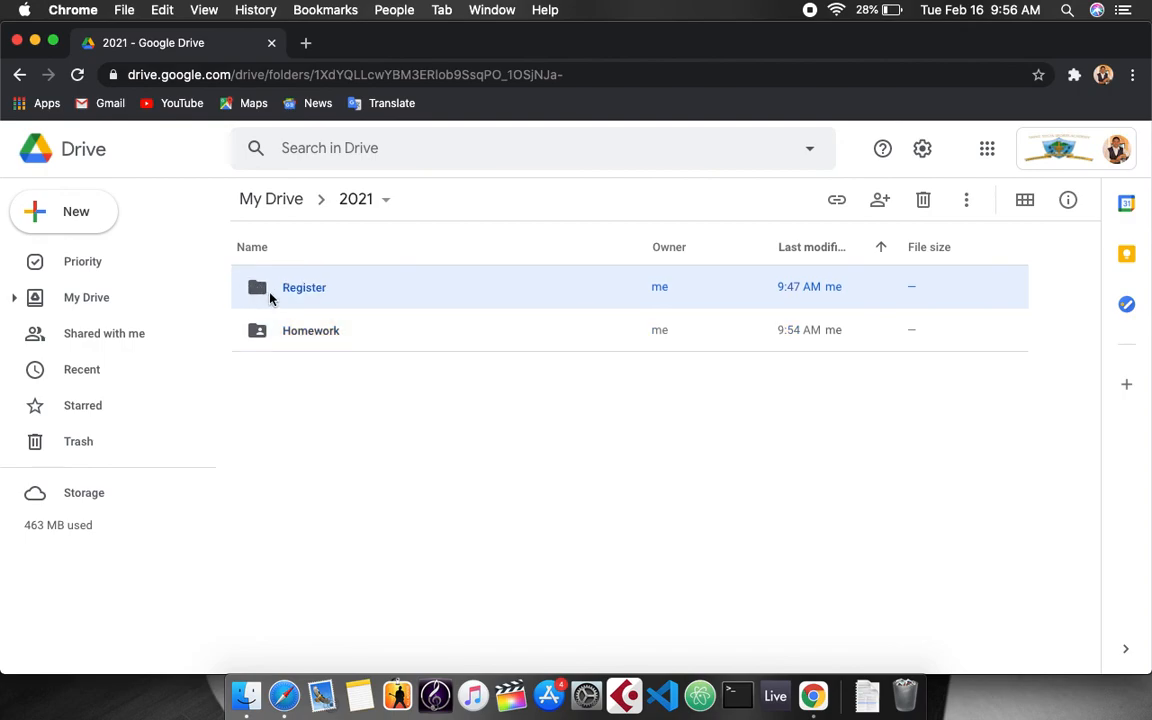
left_click(261, 334)
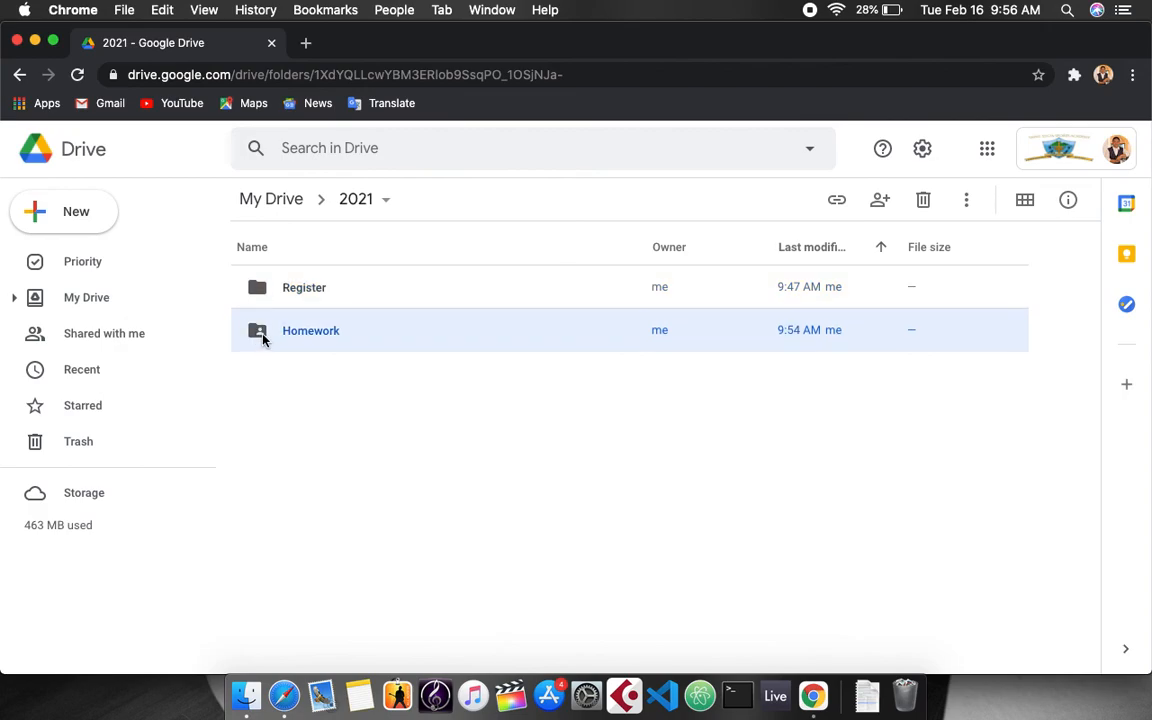
right_click(324, 336)
left_click(420, 341)
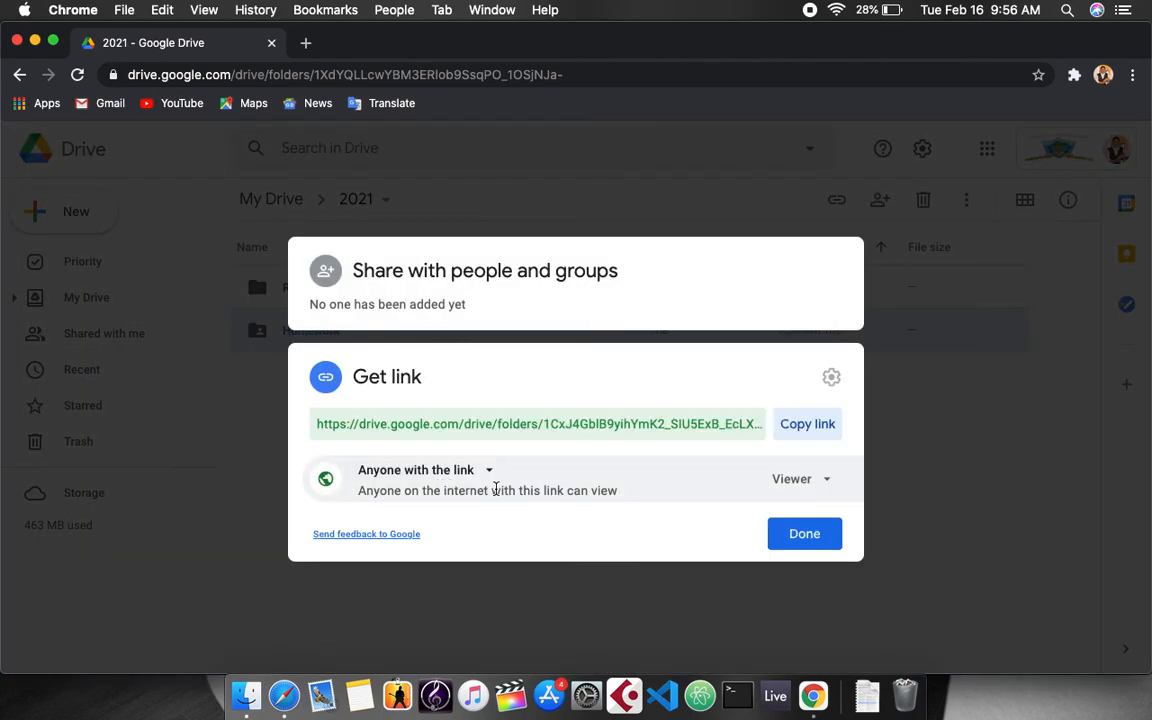
left_click(481, 478)
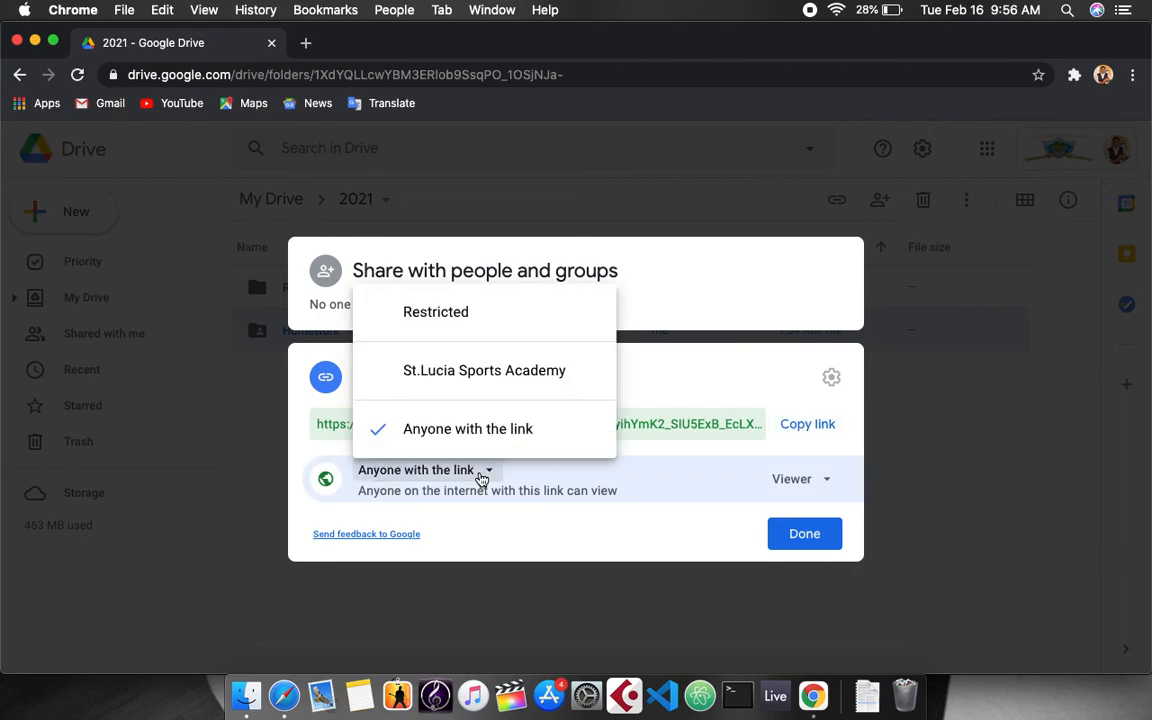
left_click(484, 322)
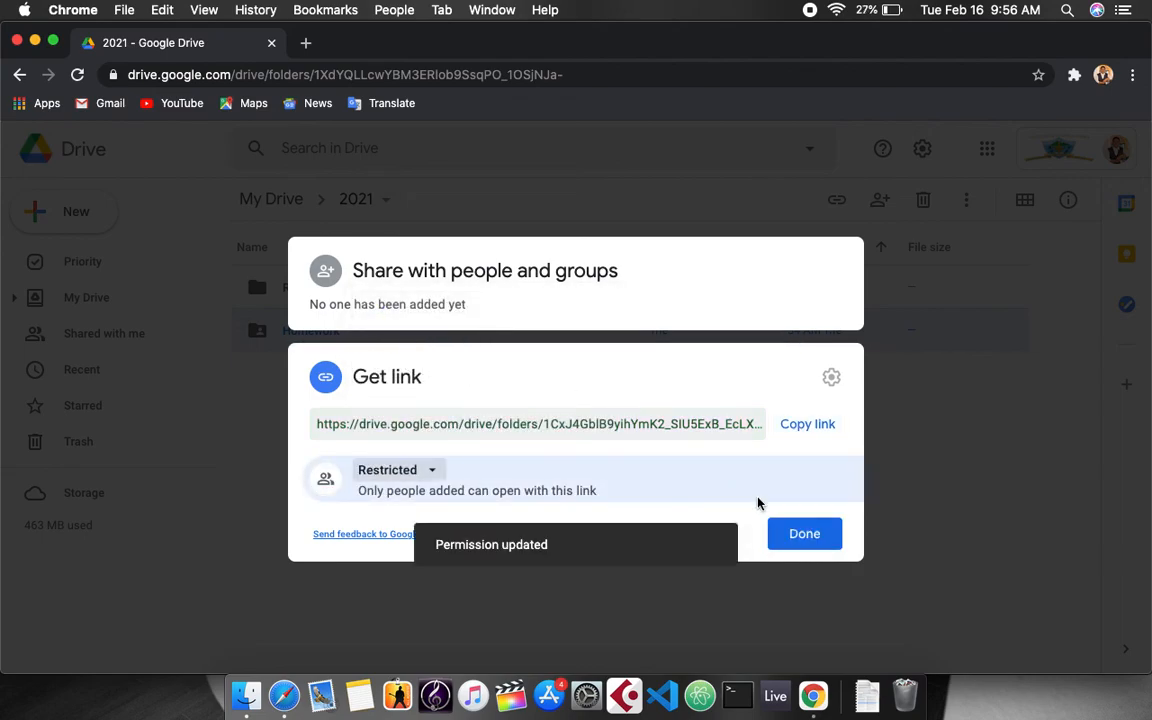
left_click(800, 533)
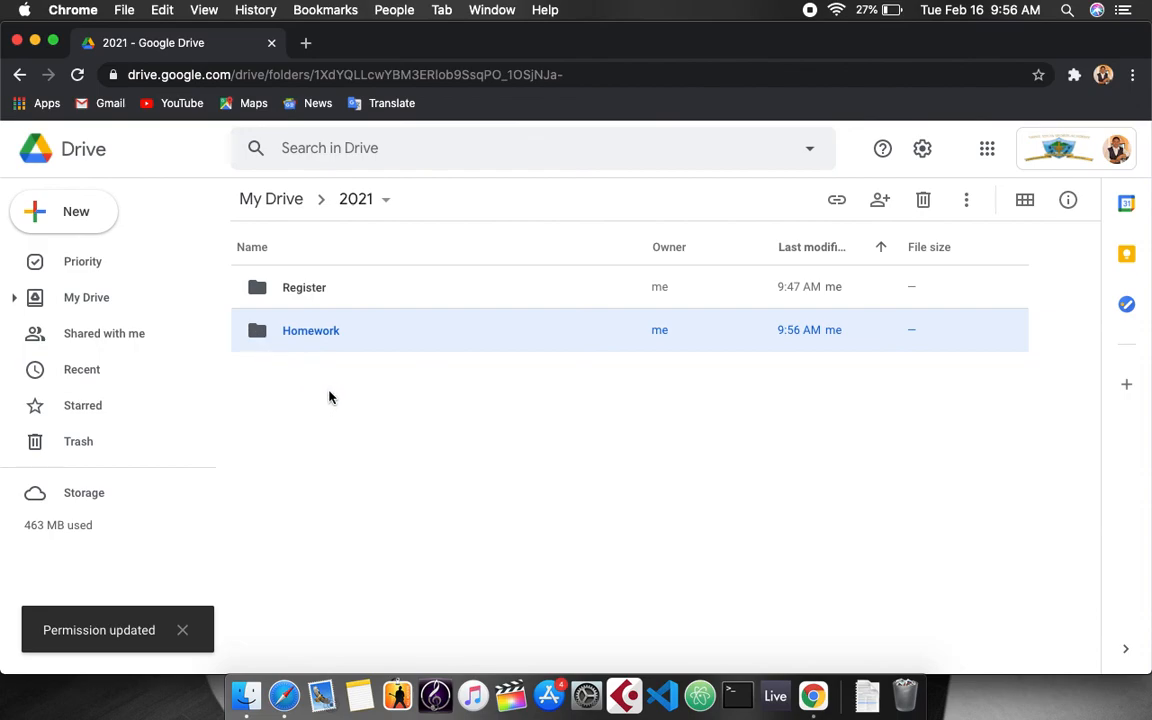
Show the Homework folder's location, then reopen its actions menu and view the Add shortcut help.
right_click(352, 336)
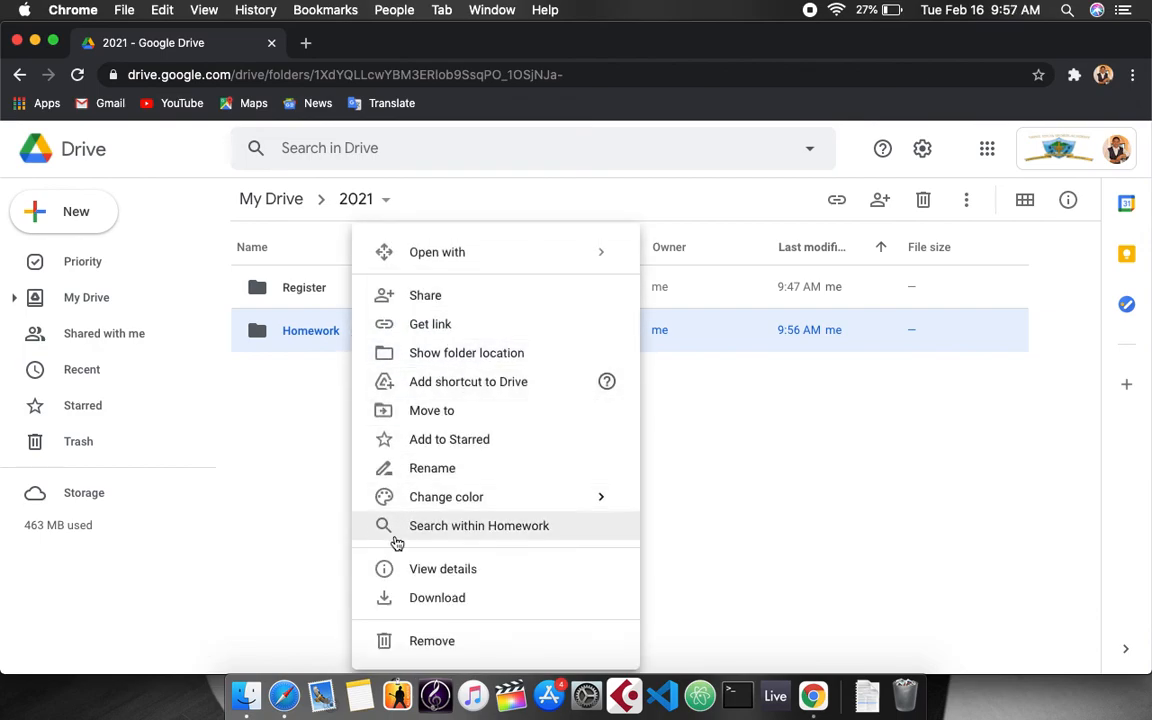
left_click(464, 362)
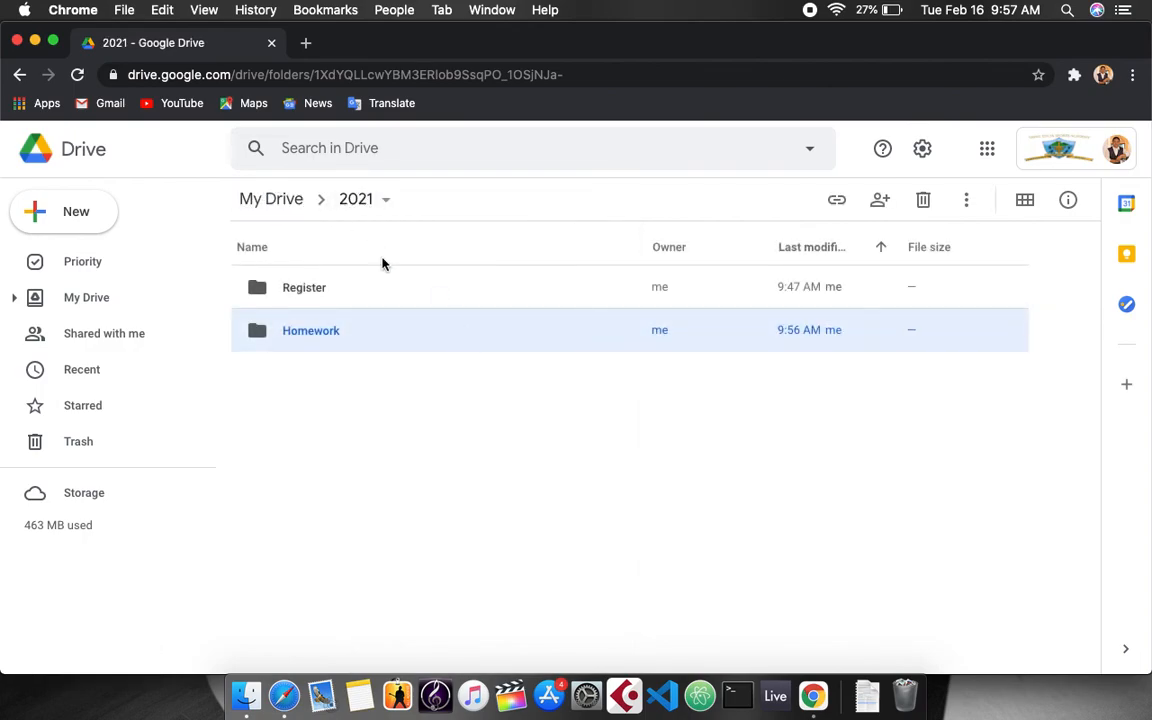
right_click(409, 340)
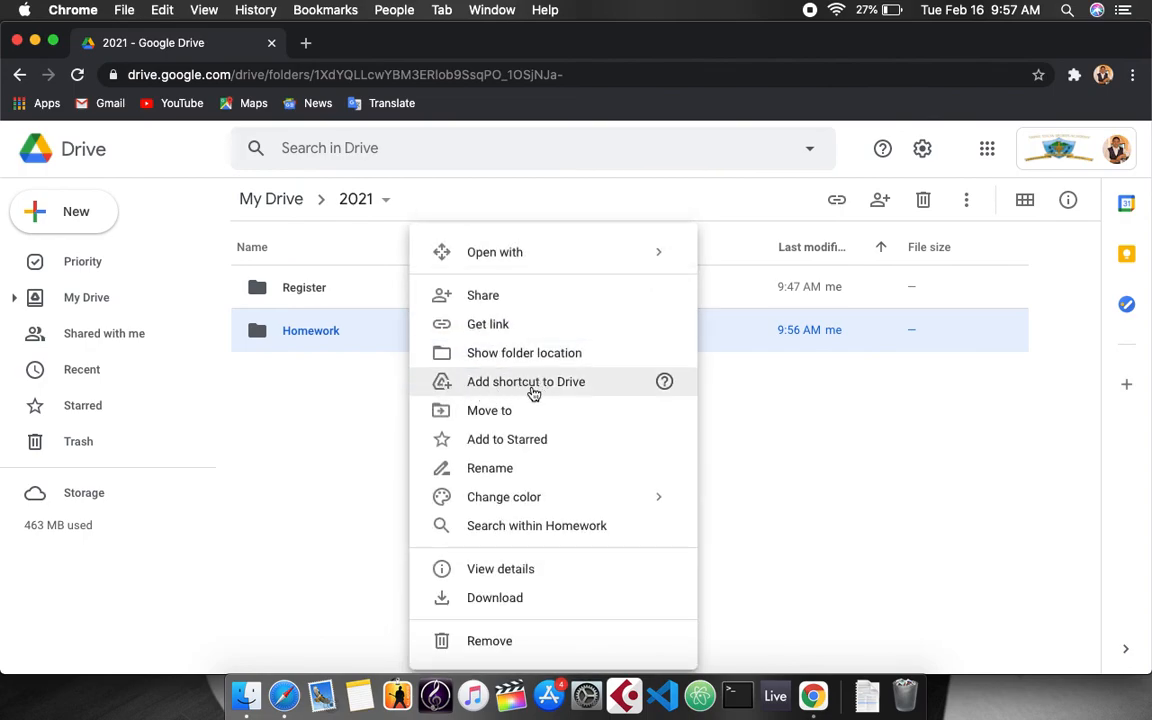
mouse_move(666, 393)
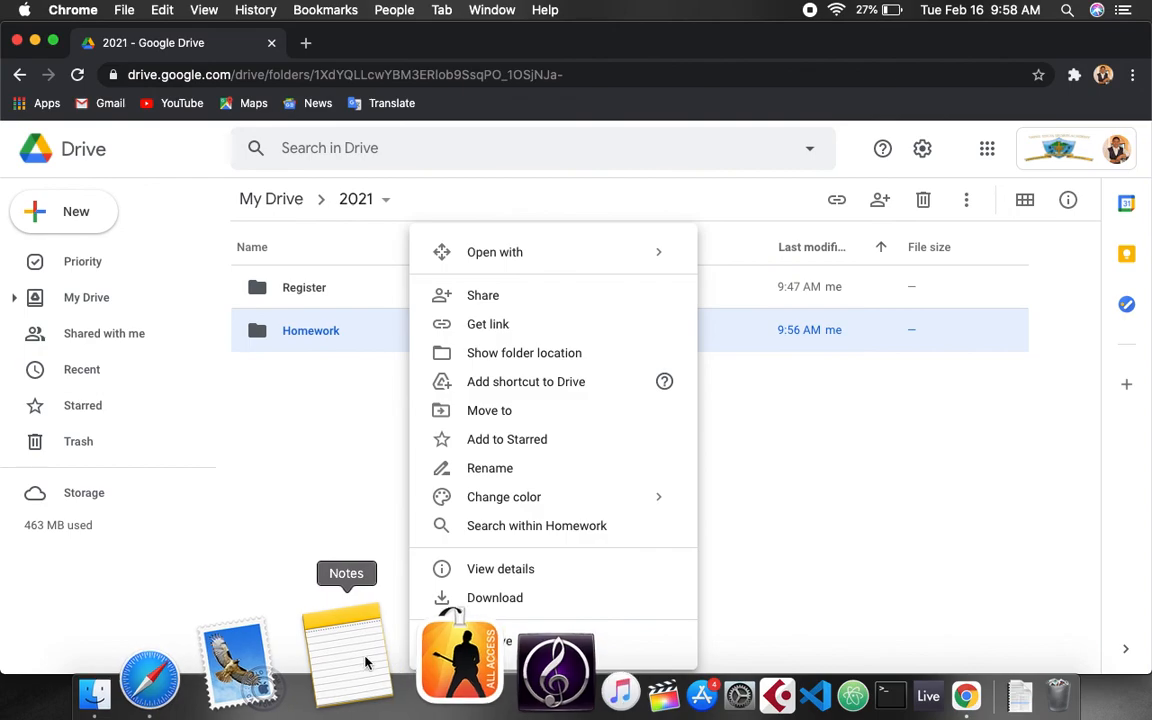
Leave the Launchpad app grid and return to the Drive browser window.
key("F4")
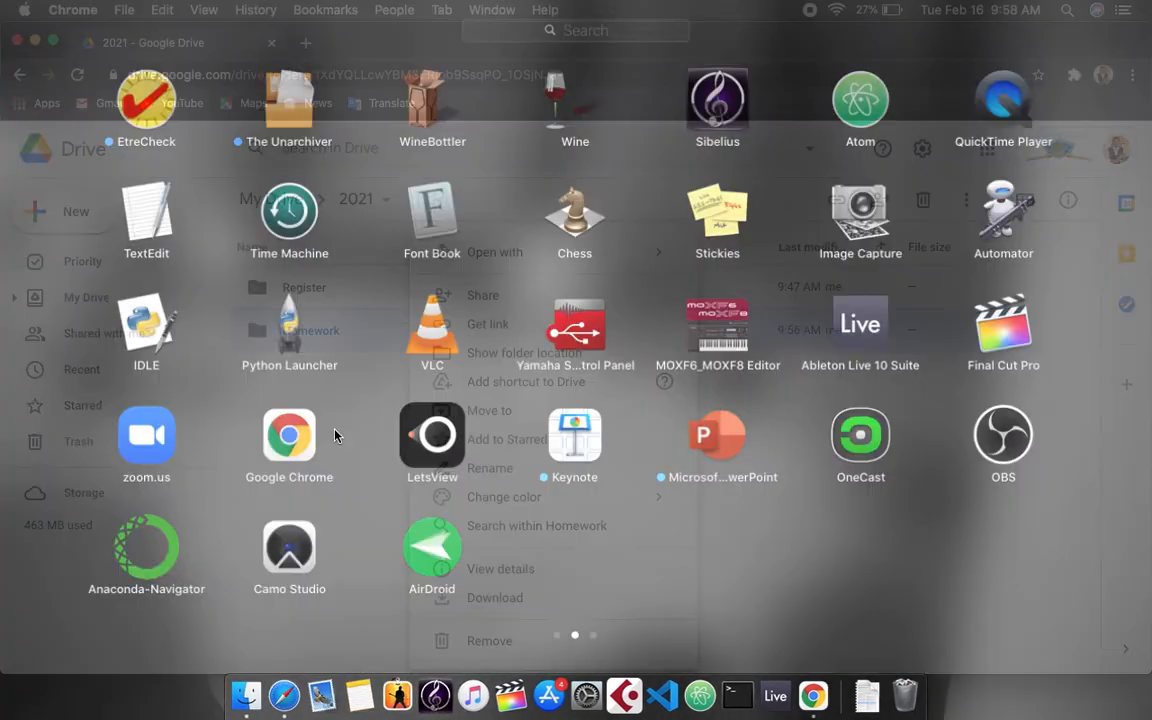
scroll(518, 418, "right", 5)
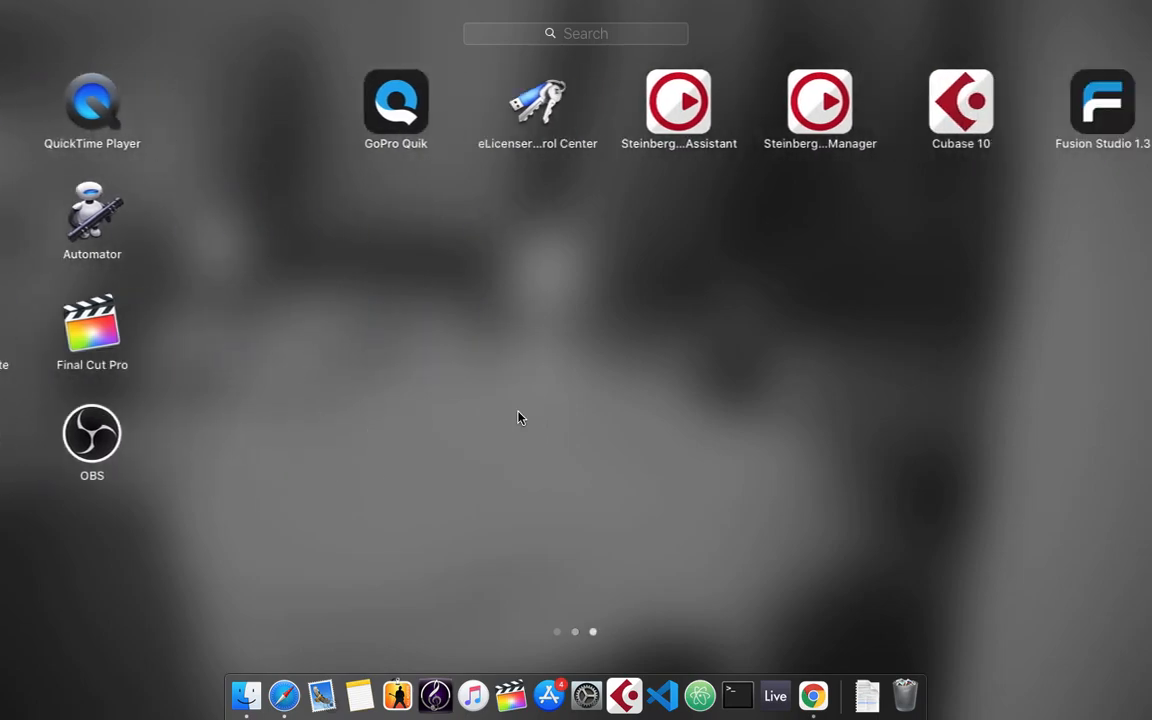
scroll(518, 418, "left", 10)
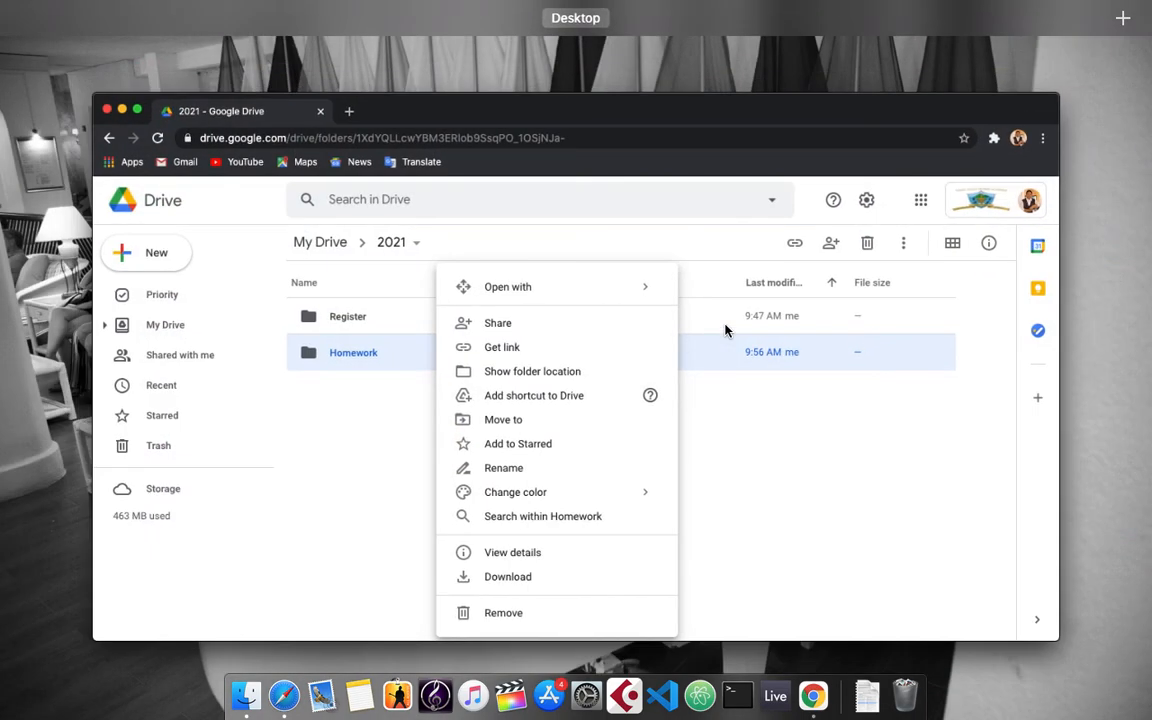
left_click(776, 429)
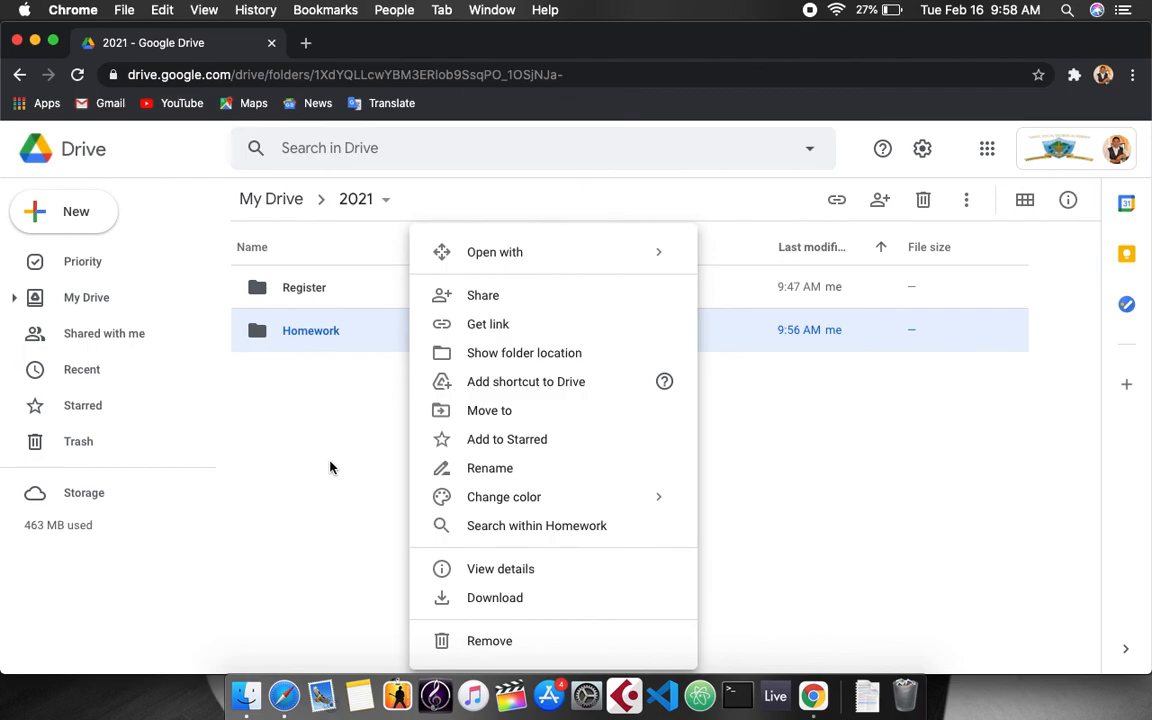
Make the browser full screen, dismiss the folder menu, and select Register.
left_click(53, 40)
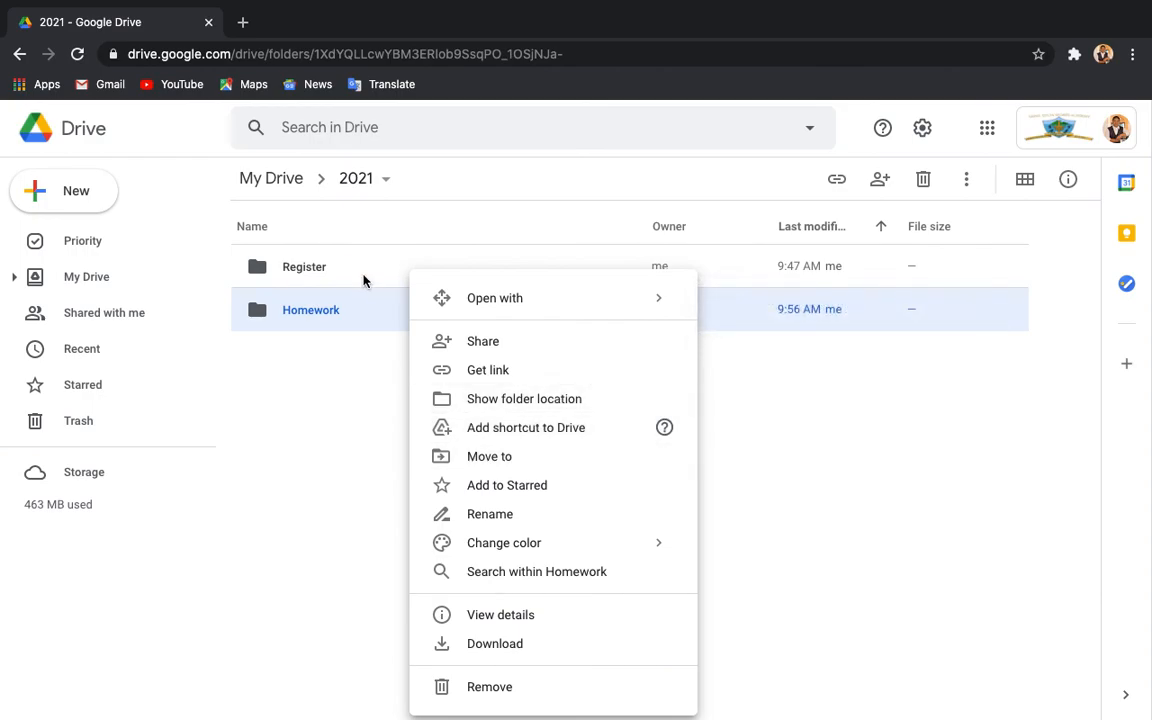
left_click(329, 345)
left_click(329, 282)
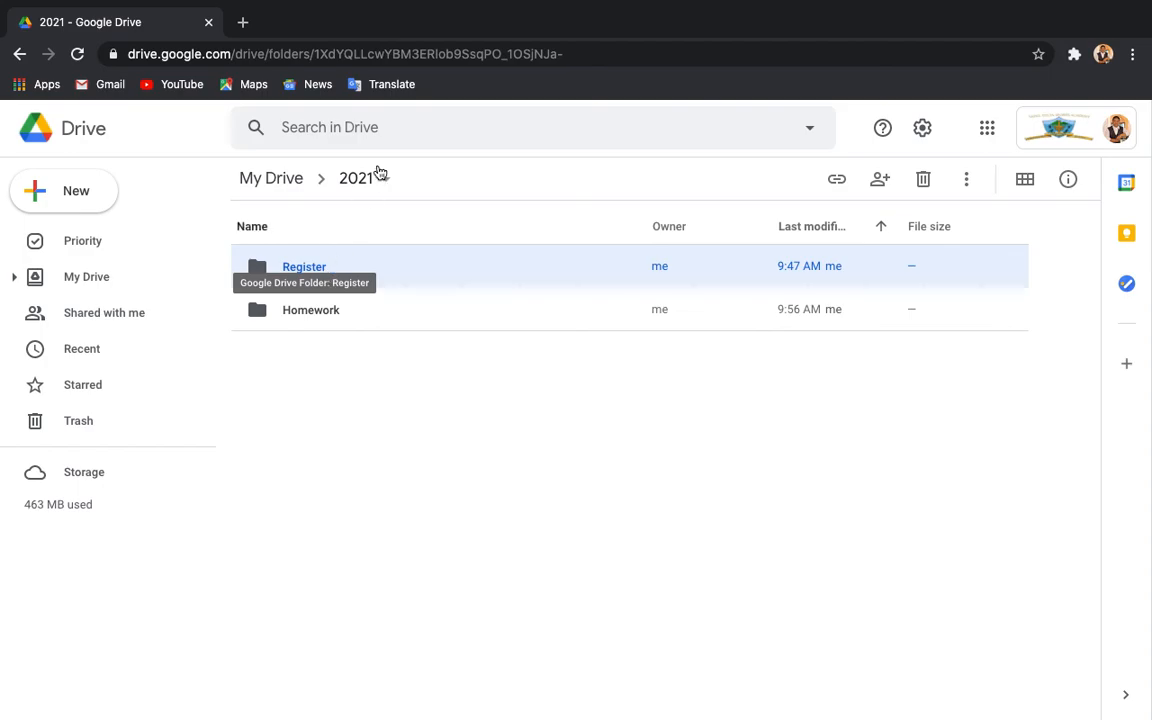
Create a new folder named 'Term 2' inside 2021.
left_click(310, 430)
right_click(310, 430)
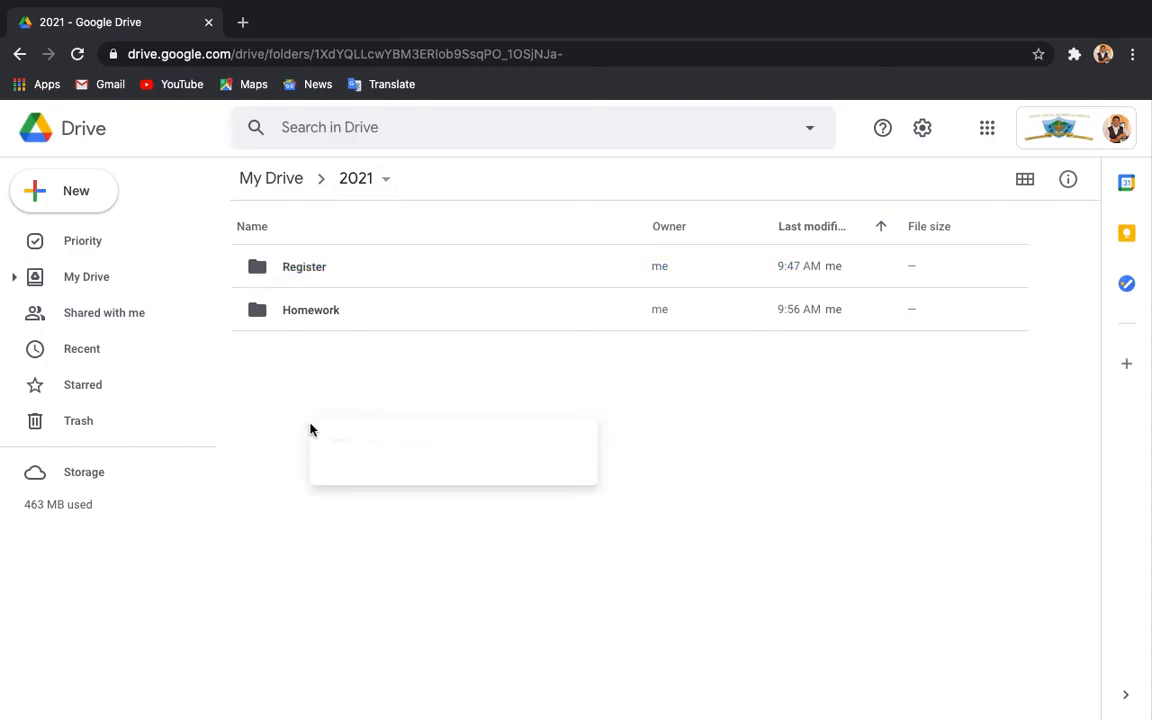
left_click(372, 451)
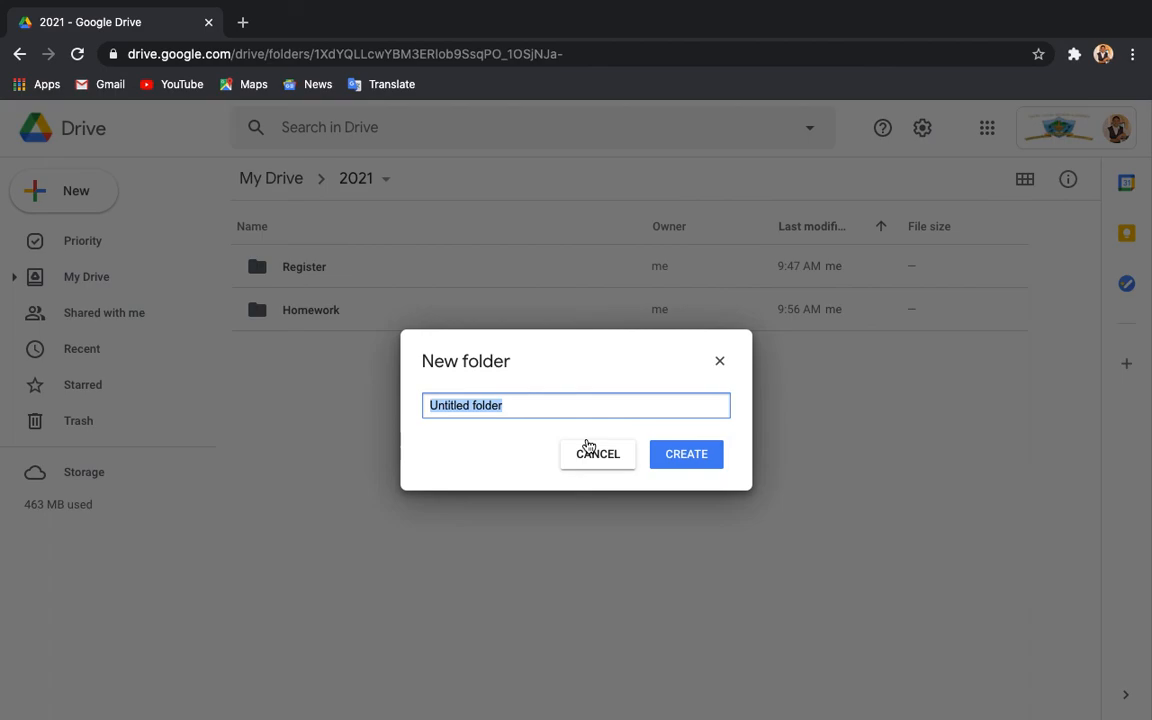
type("Term 2")
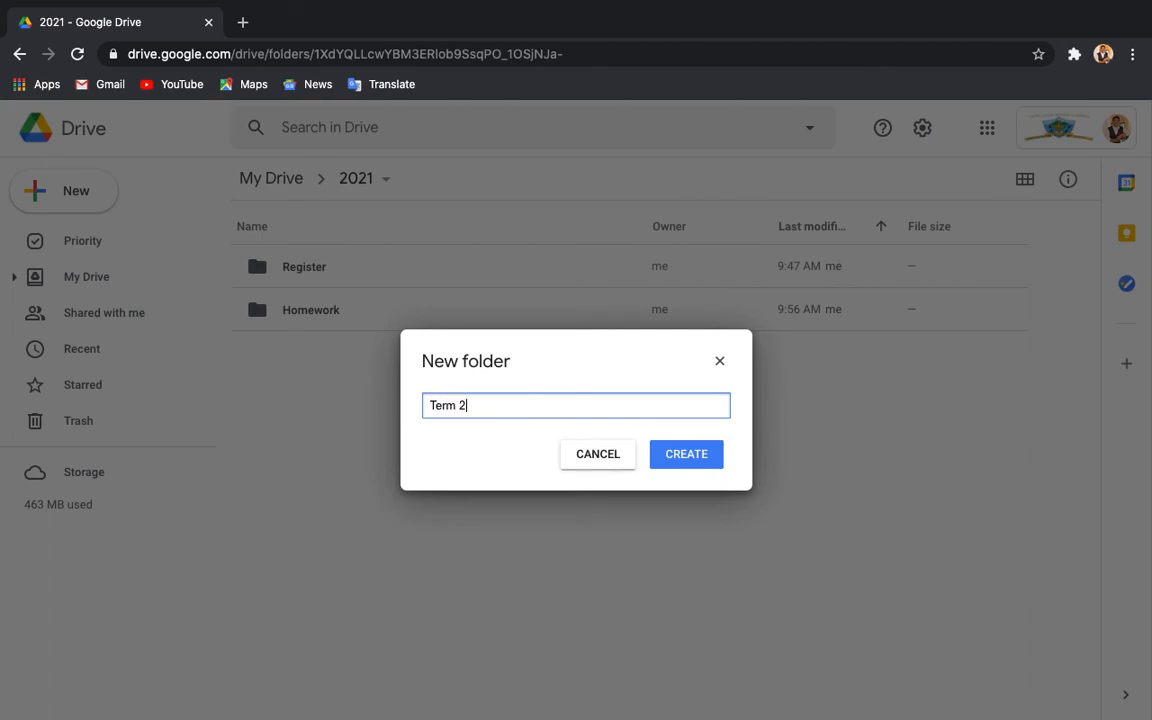
left_click(674, 469)
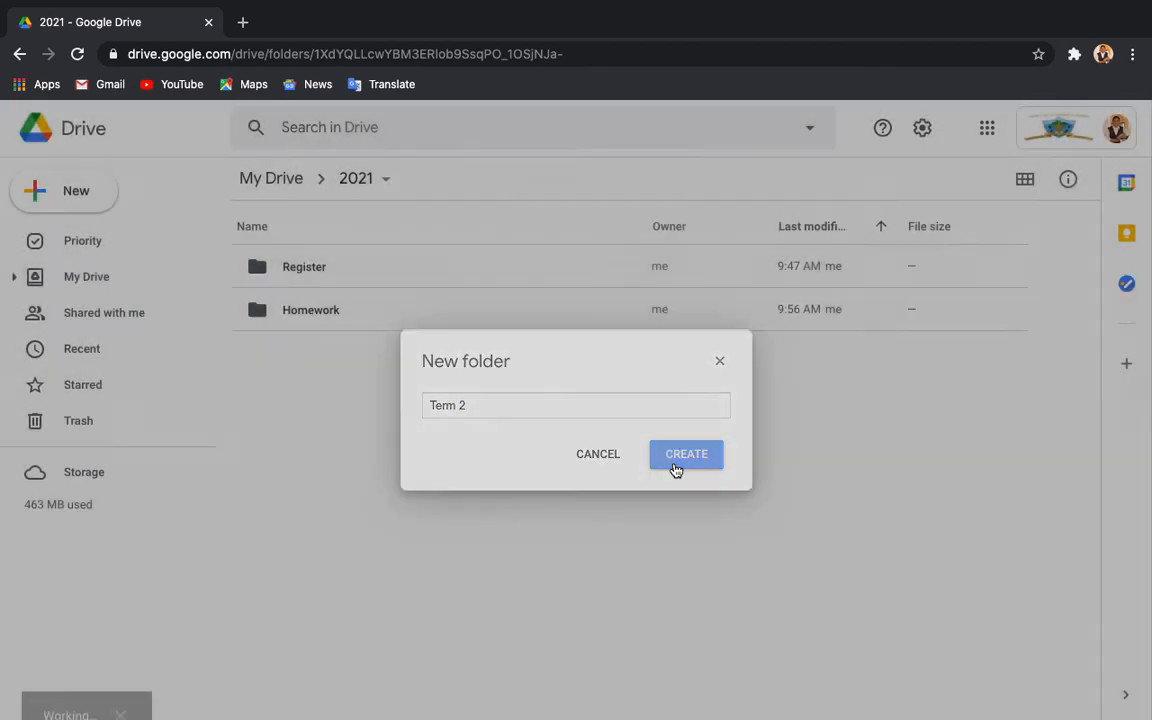
Drag the Register folder into the Term 2 folder.
left_click(360, 446)
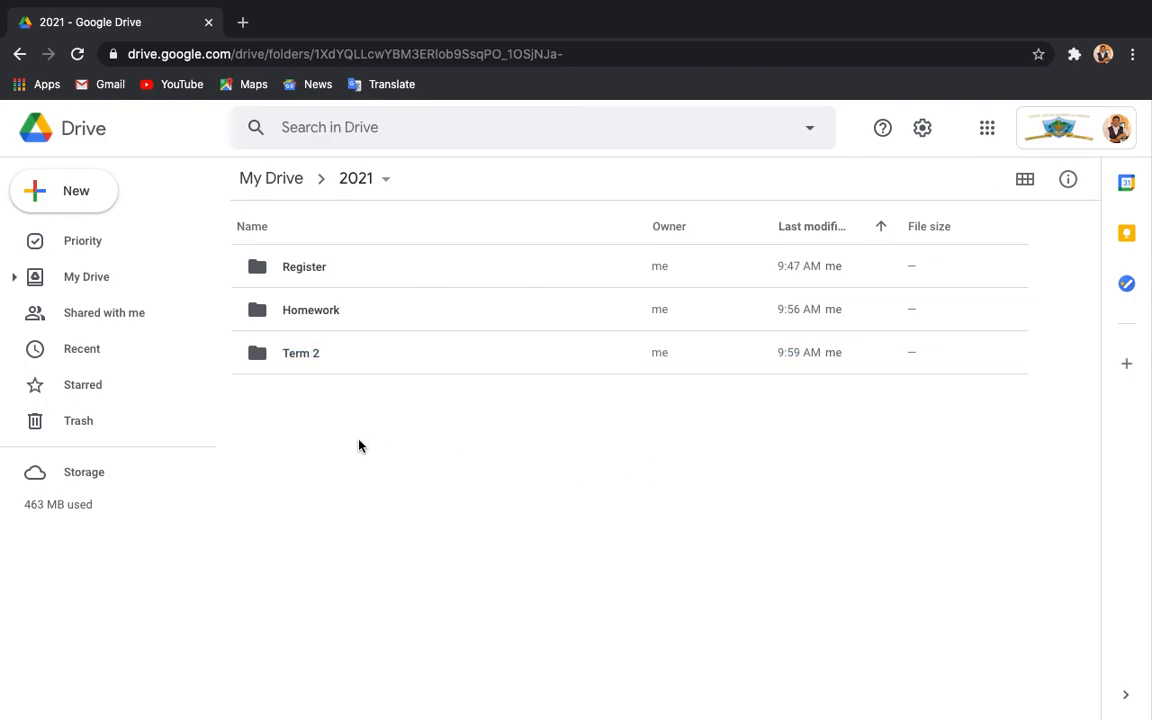
left_click(343, 270)
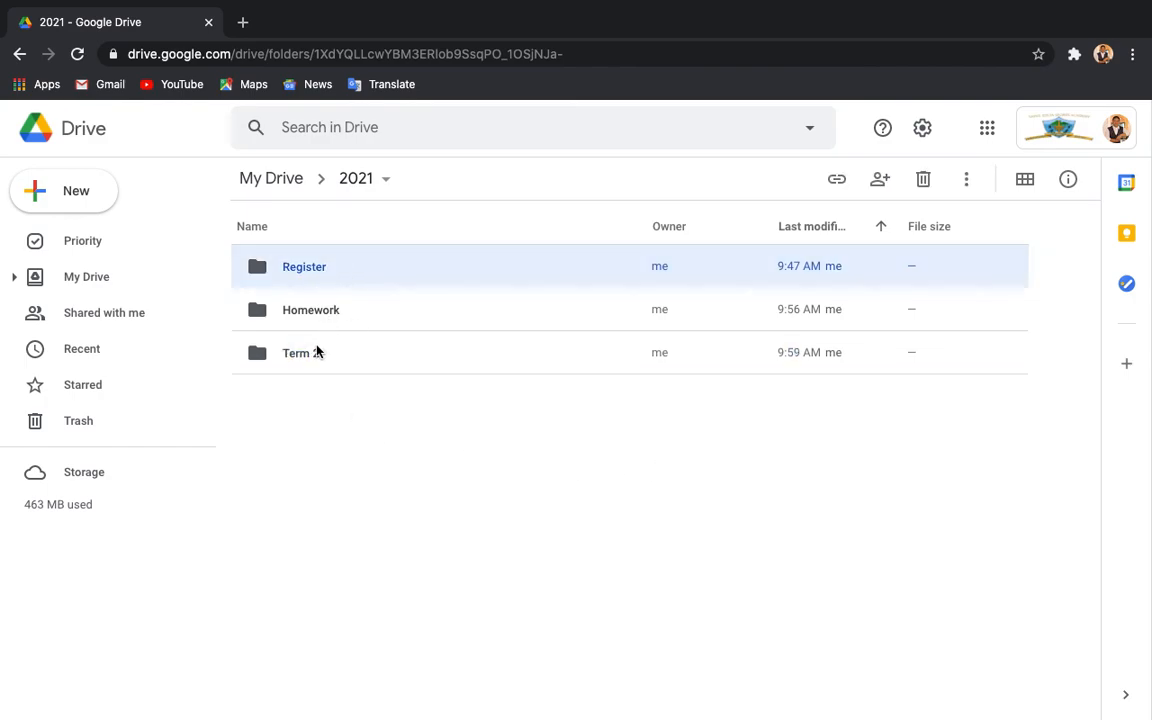
left_click(324, 520)
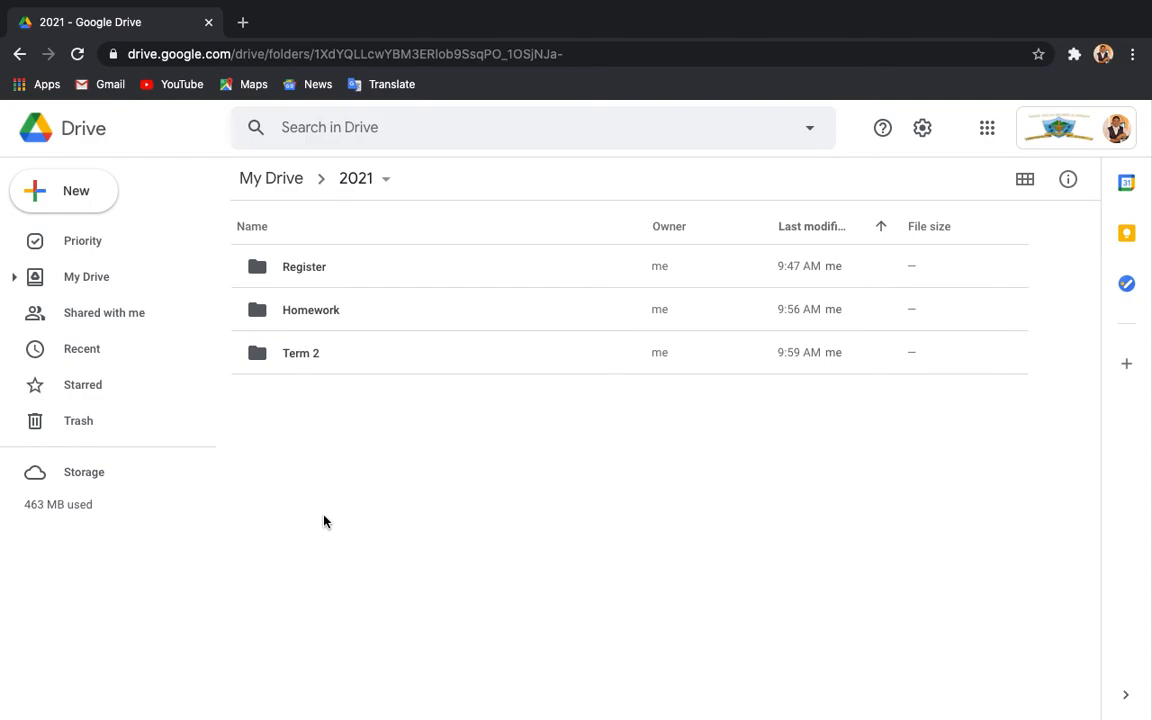
left_click(330, 268)
left_click_drag(310, 268, 311, 352)
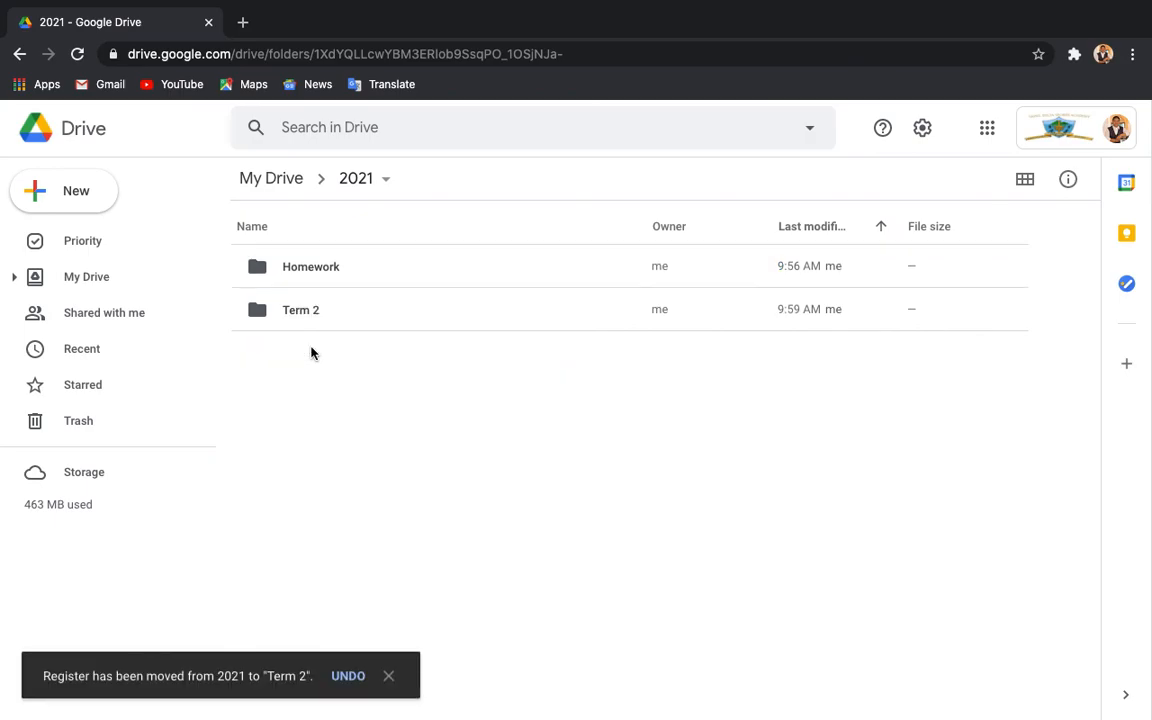
left_click(342, 279)
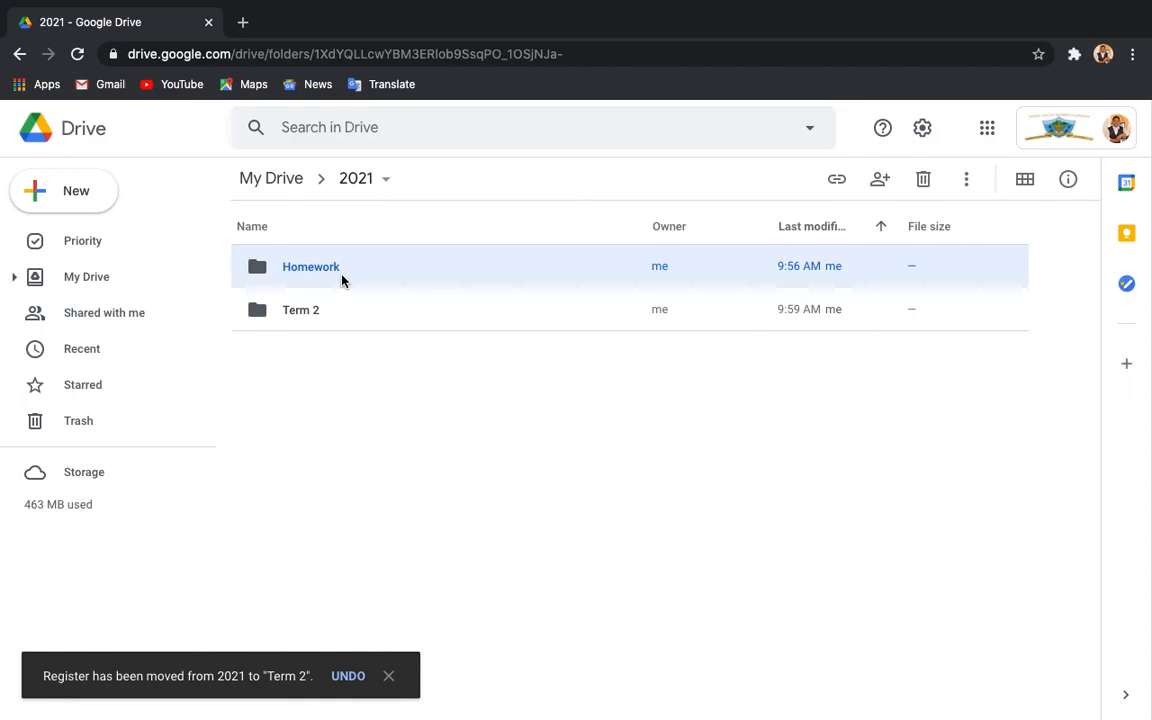
Move the Homework folder to My Drive › 2021 › Term 2.
right_click(345, 265)
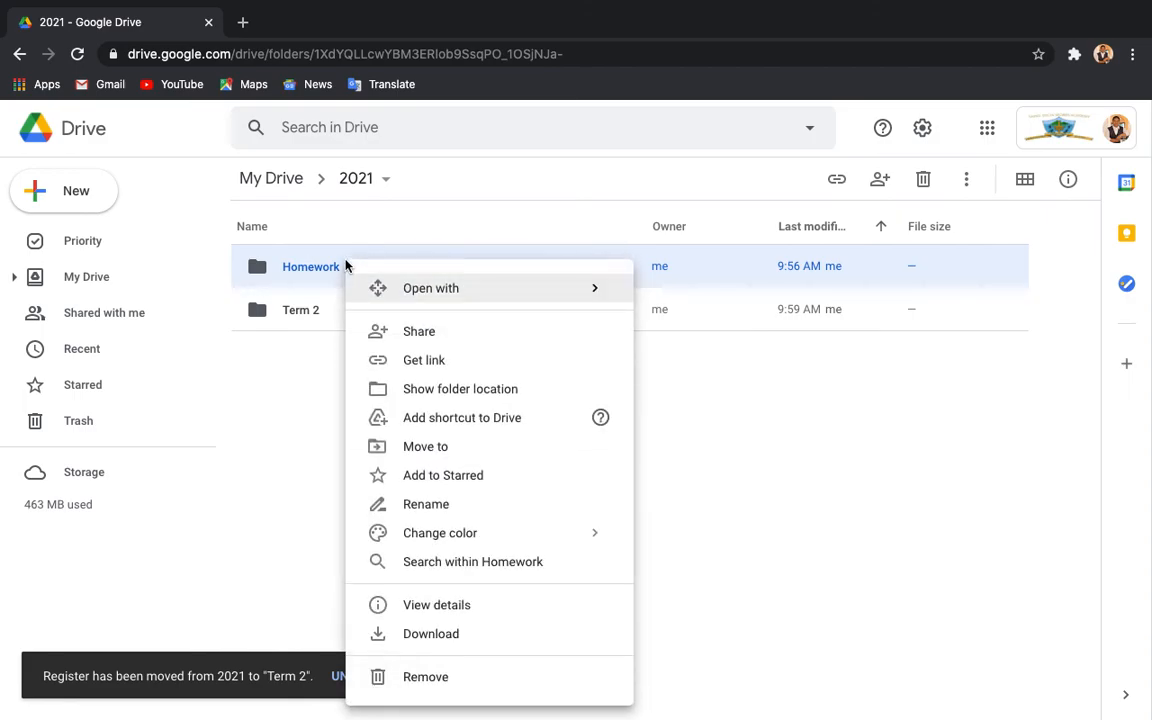
left_click(425, 447)
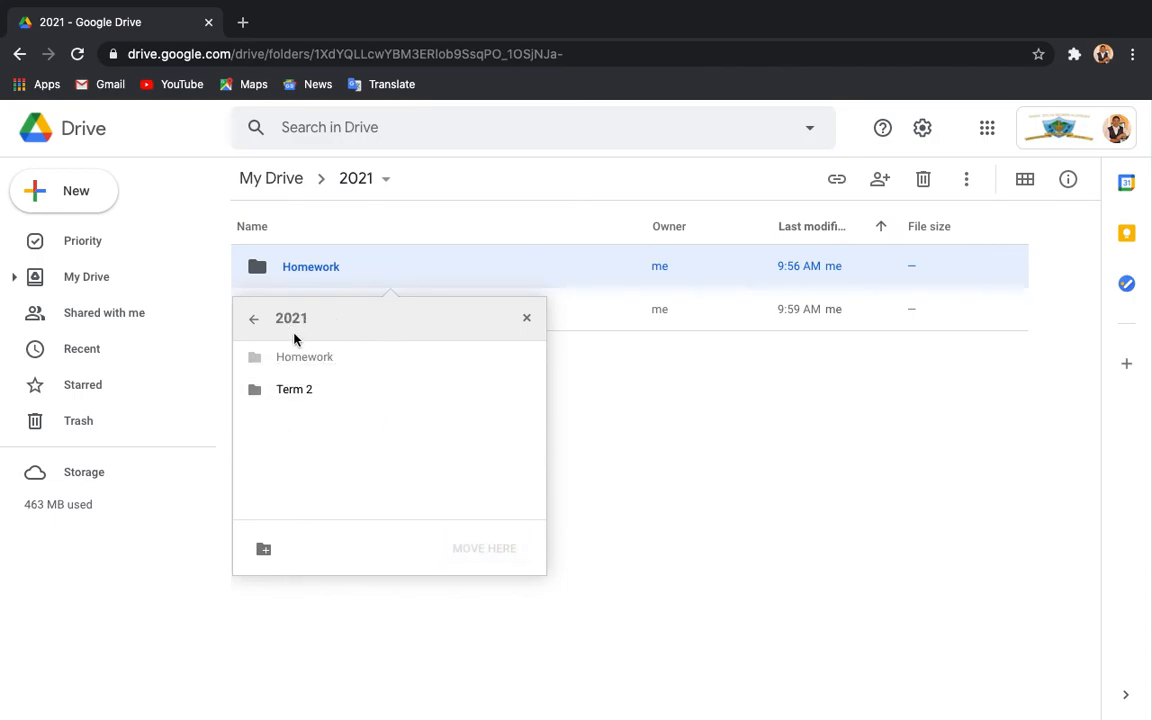
left_click(293, 392)
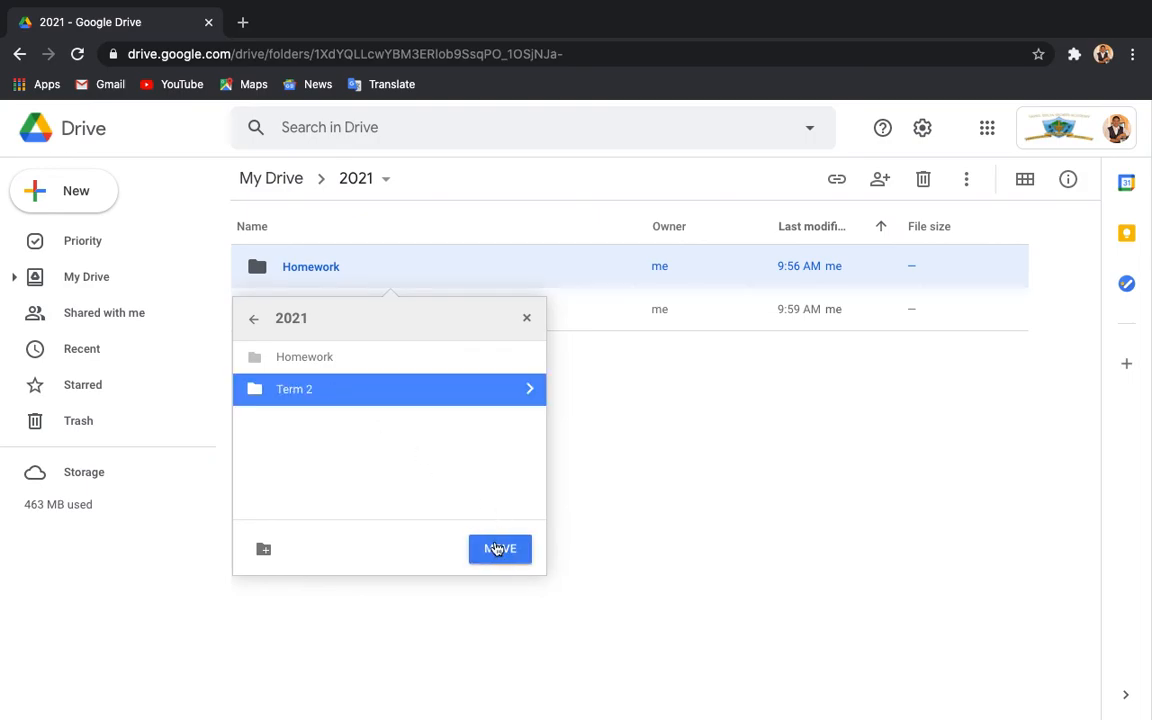
left_click(253, 318)
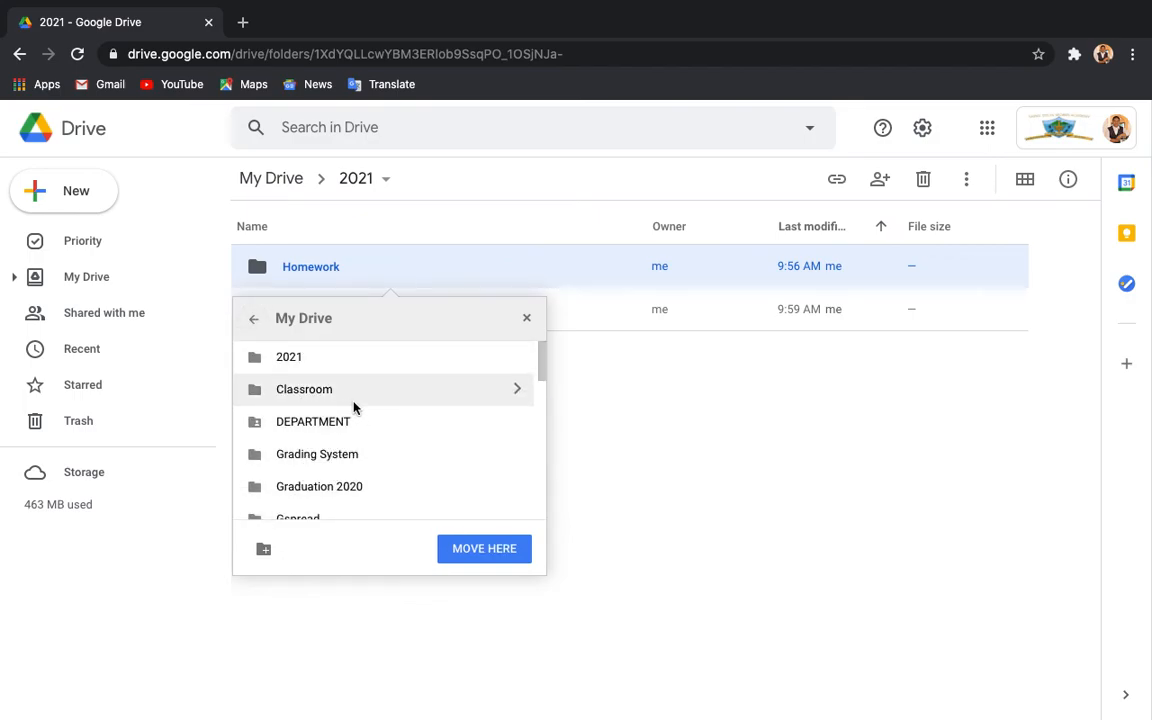
left_click(302, 369)
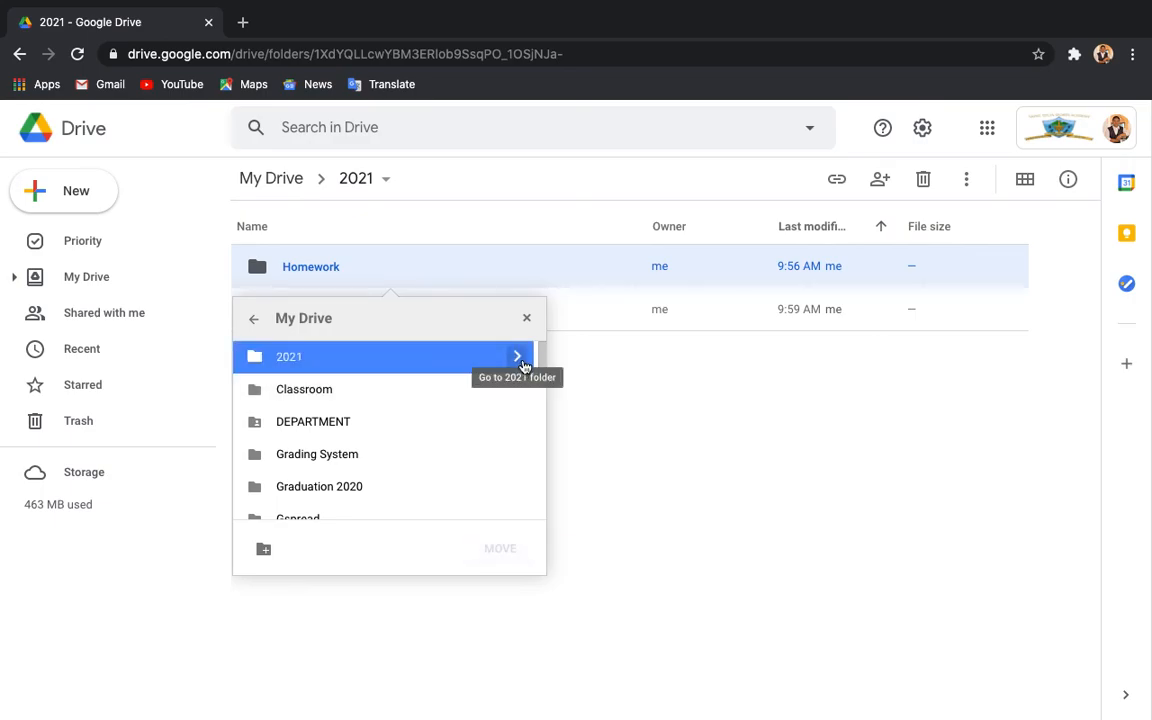
left_click(517, 356)
left_click(330, 390)
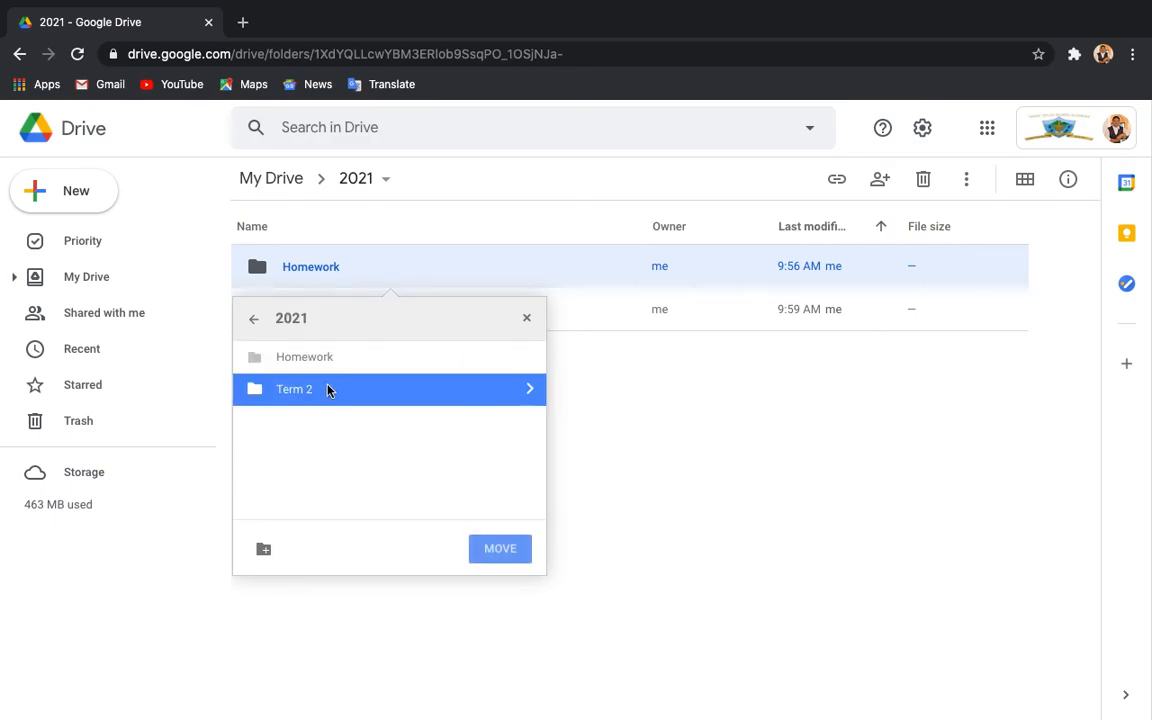
left_click(531, 390)
left_click(478, 548)
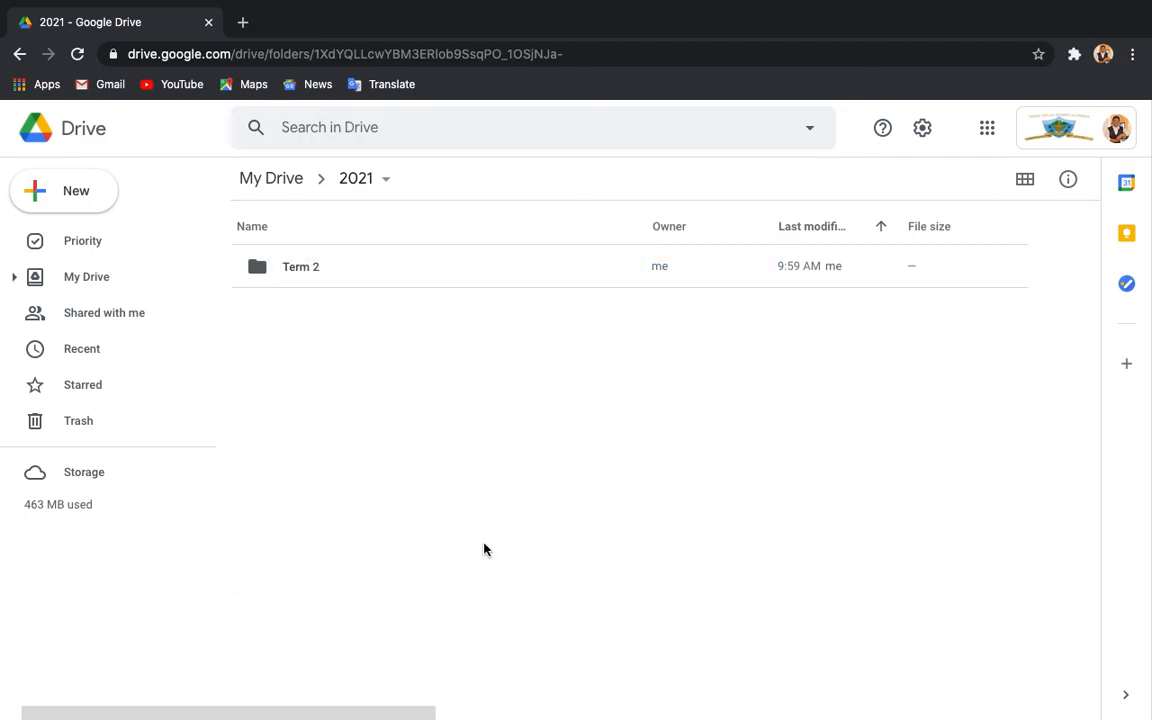
Open the Term 2 folder and take the browser out of full screen.
left_click(296, 270)
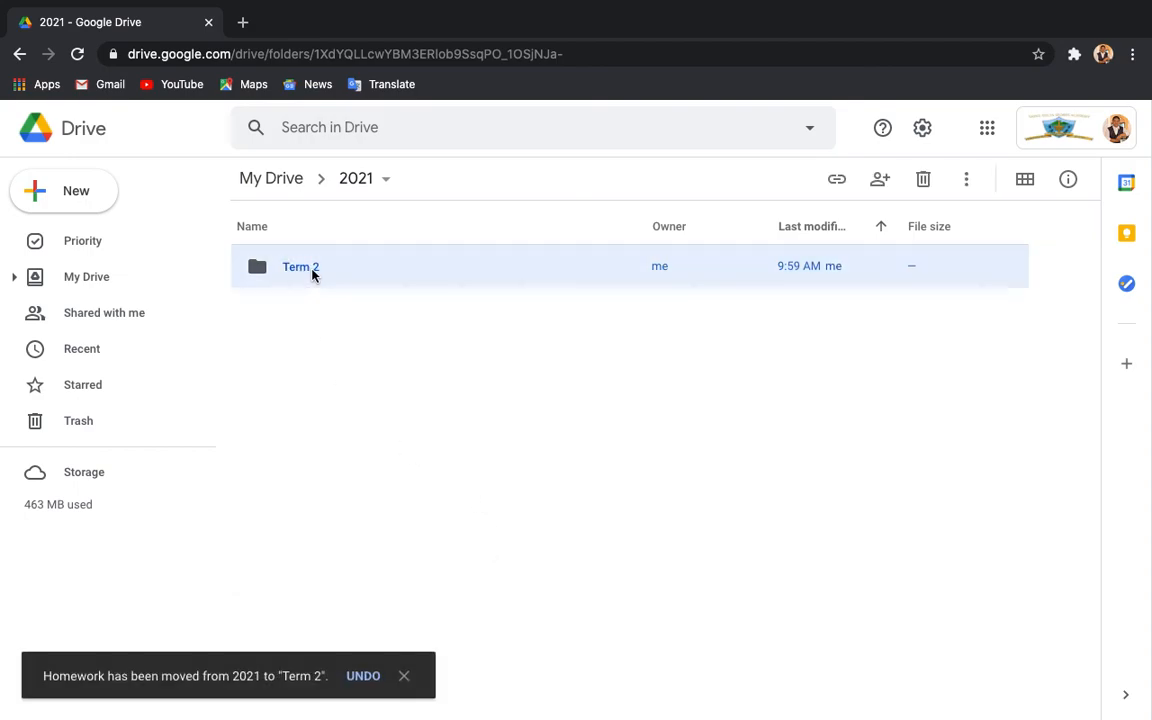
double_click(312, 272)
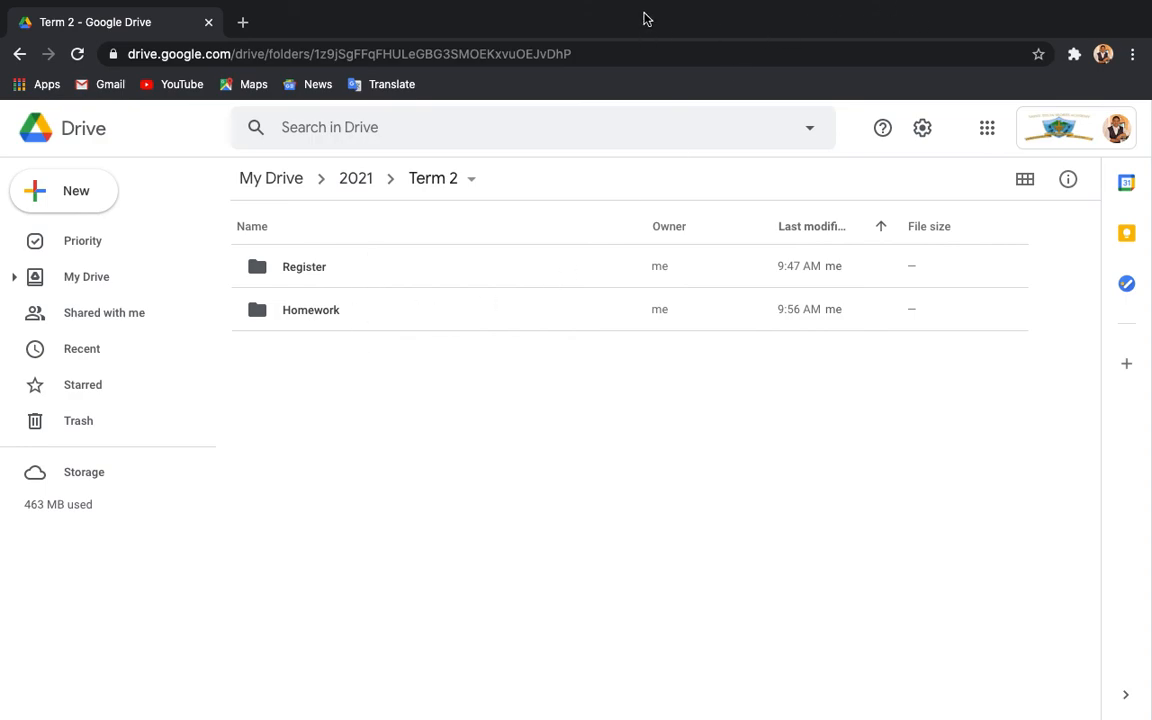
mouse_move(122, 6)
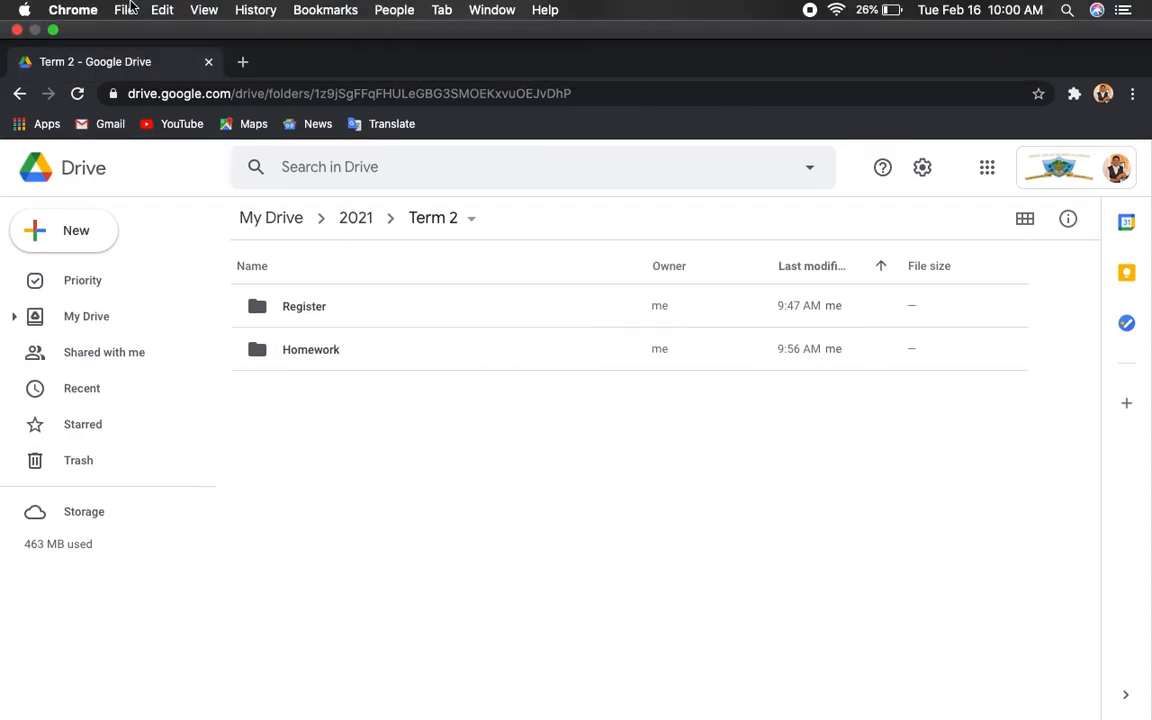
left_click(52, 28)
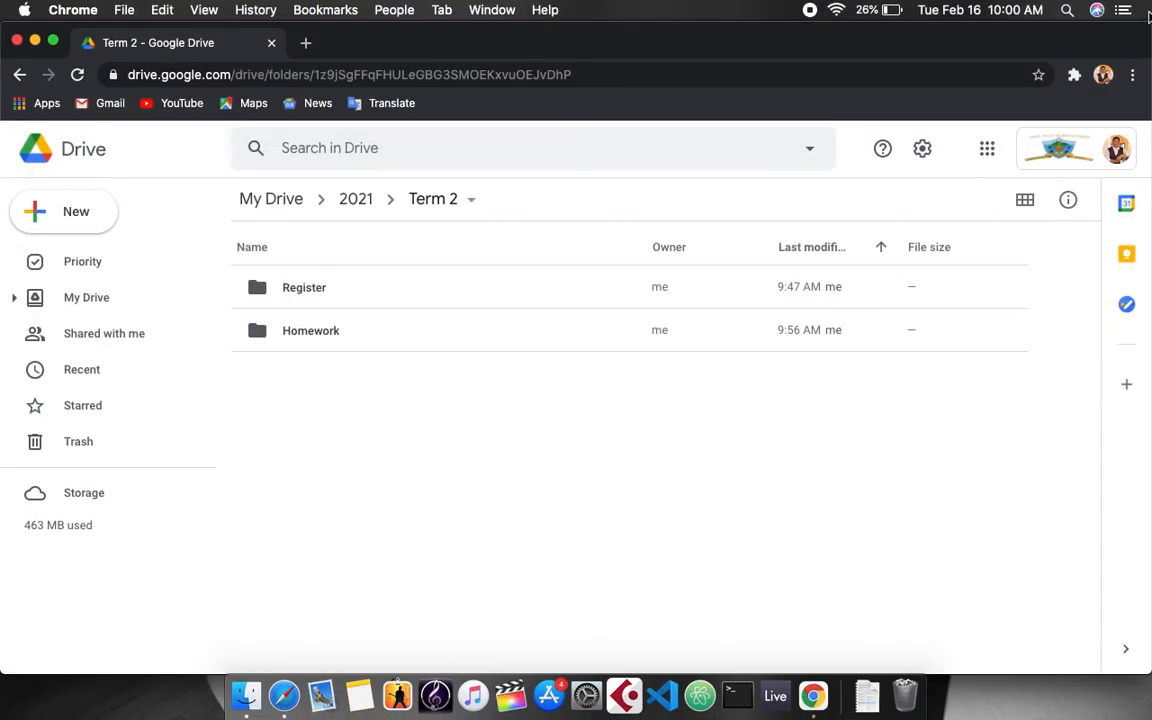
Upload the assembly file from the desktop into Term 2.
left_click_drag(1129, 35, 988, 35)
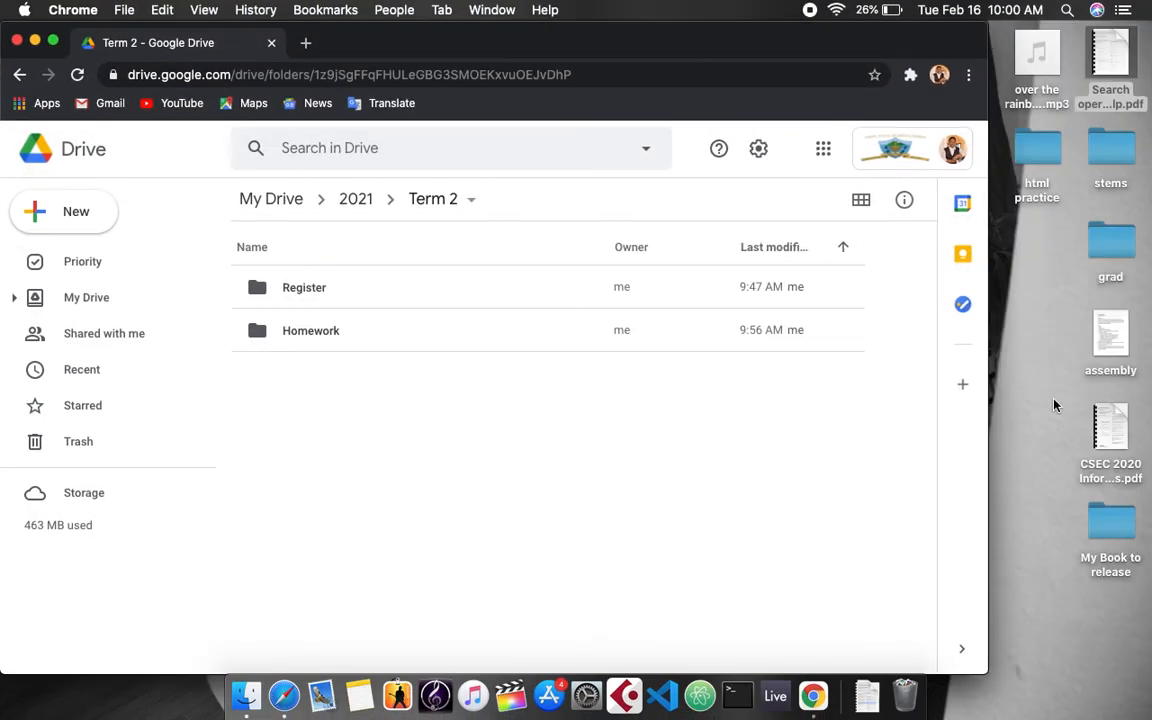
left_click(1118, 330)
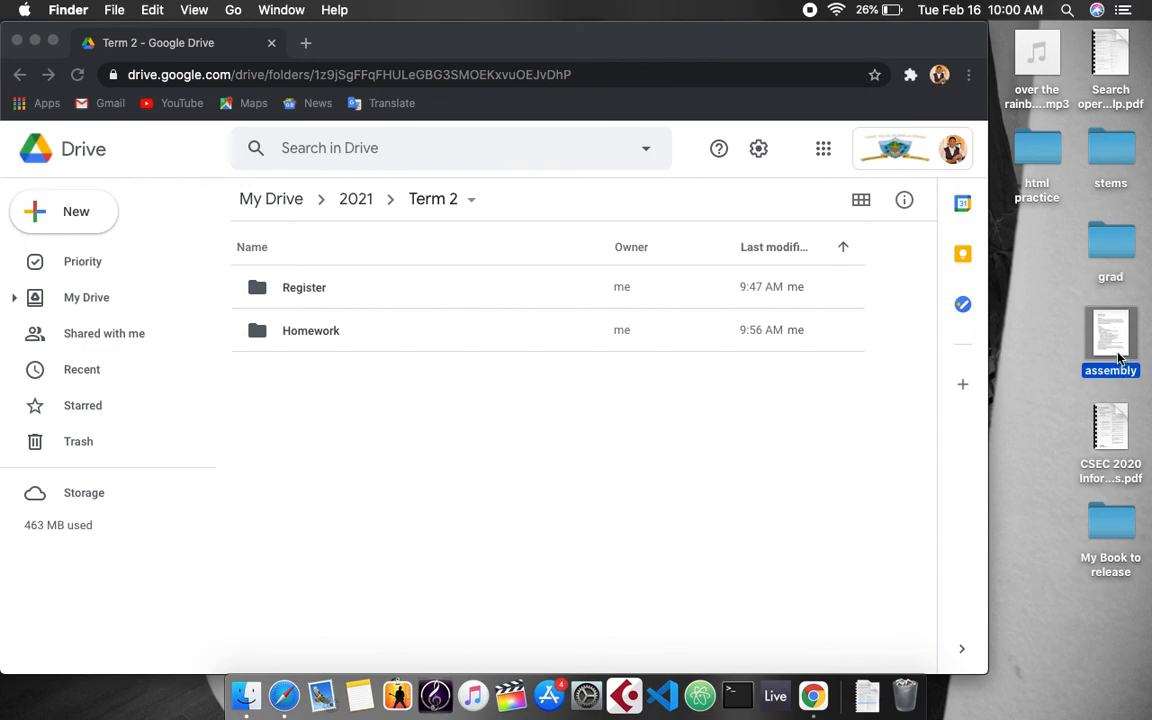
left_click_drag(1116, 352, 699, 517)
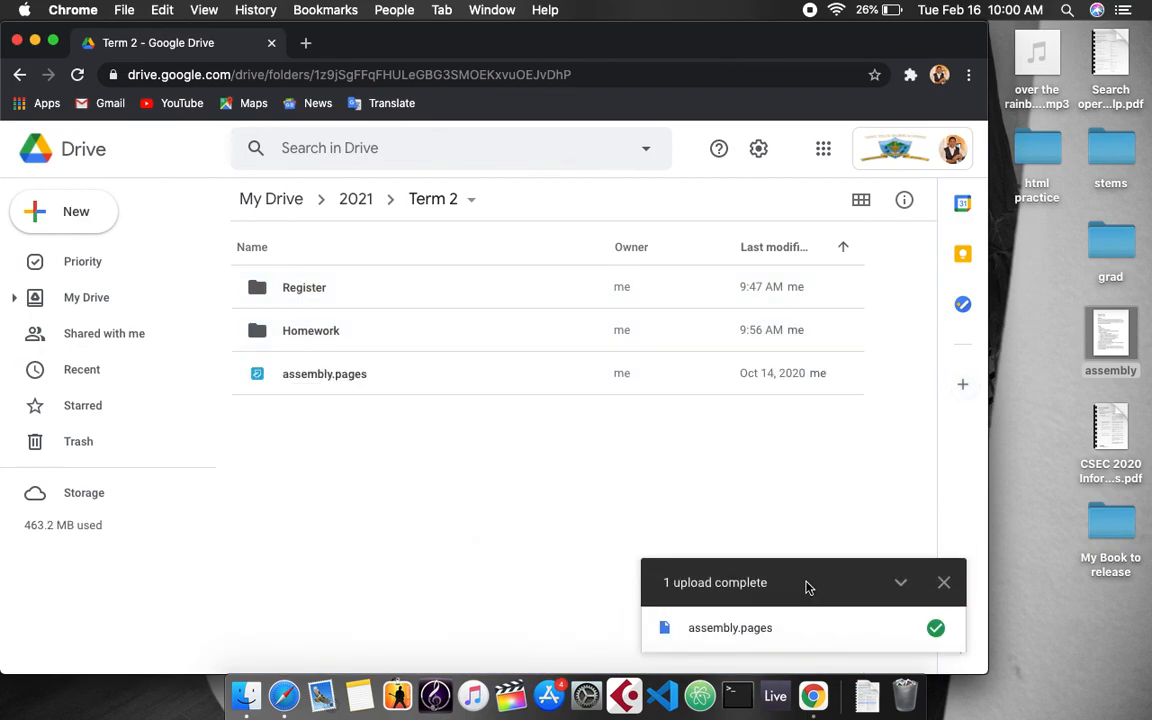
Move the uploaded assembly.pages file to the trash.
left_click(325, 394)
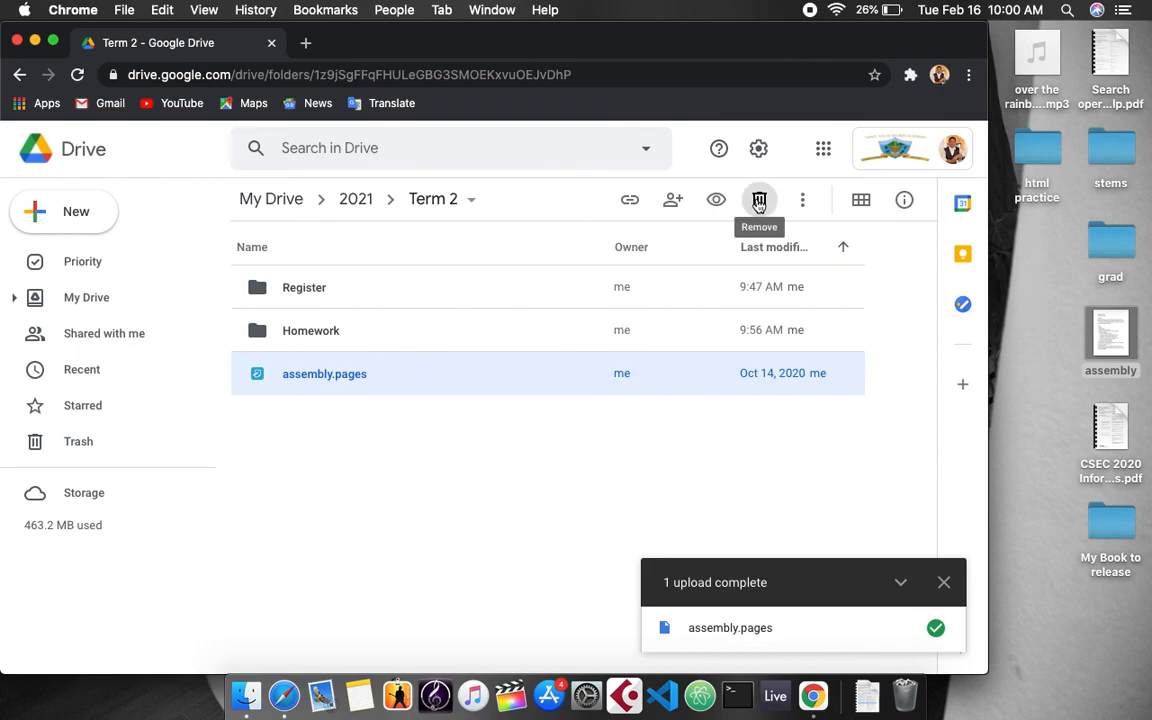
right_click(351, 387)
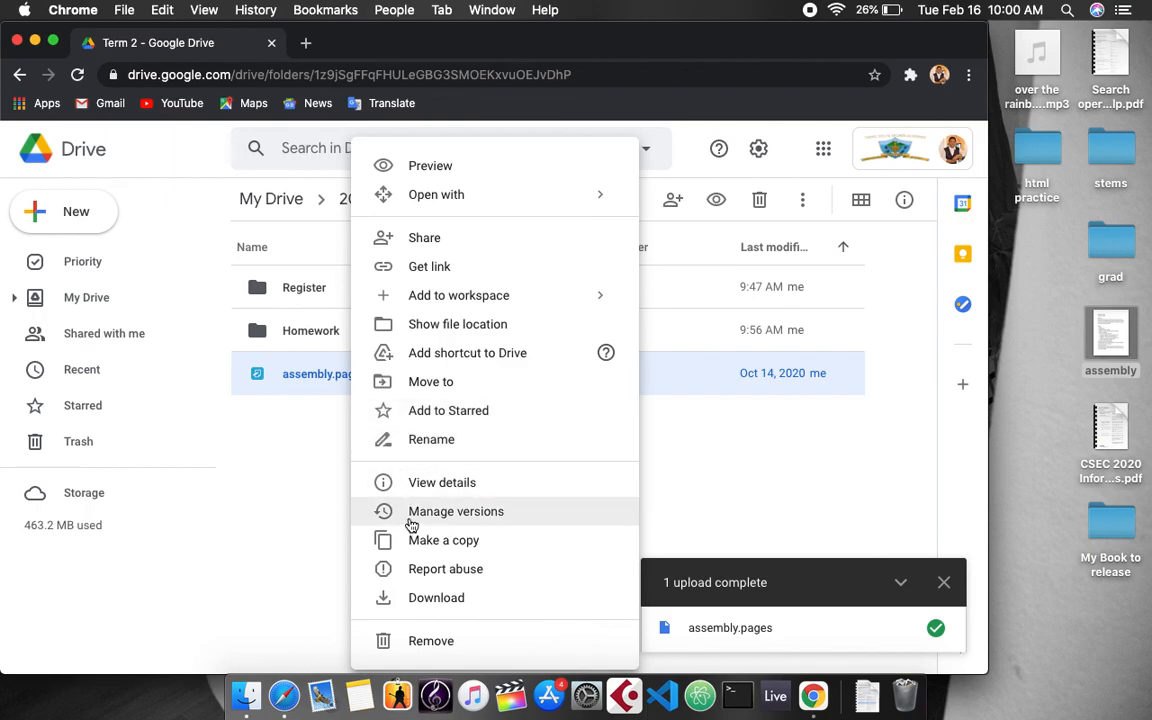
left_click(424, 646)
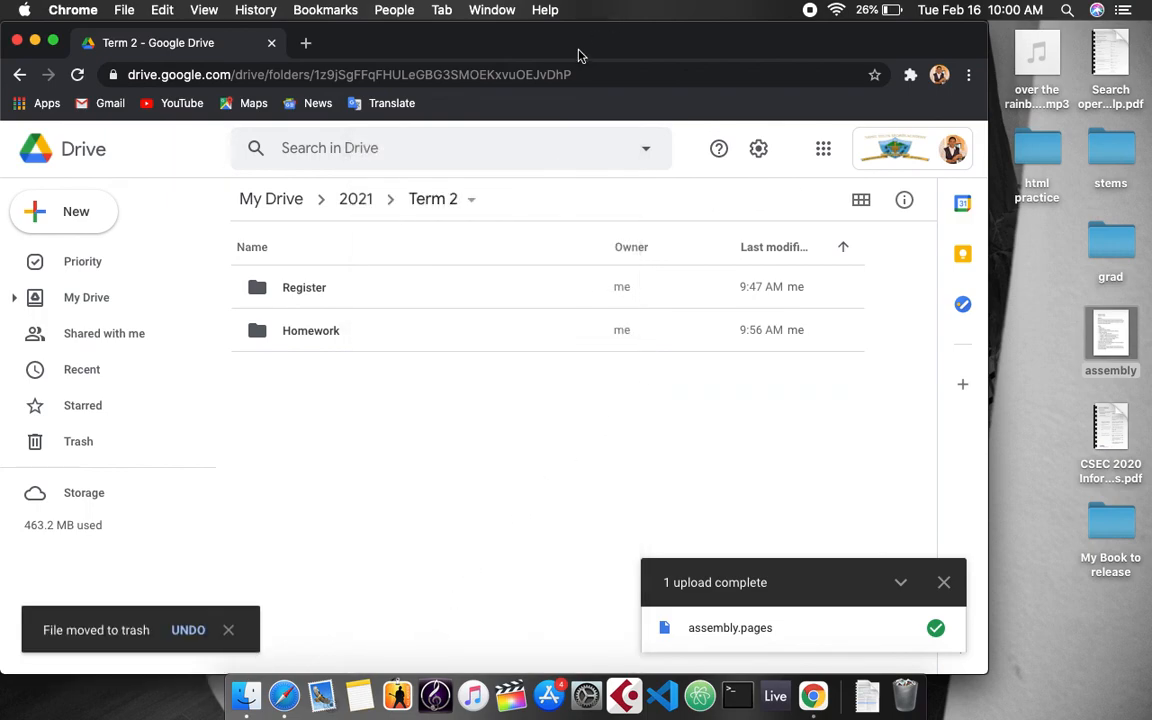
left_click(53, 41)
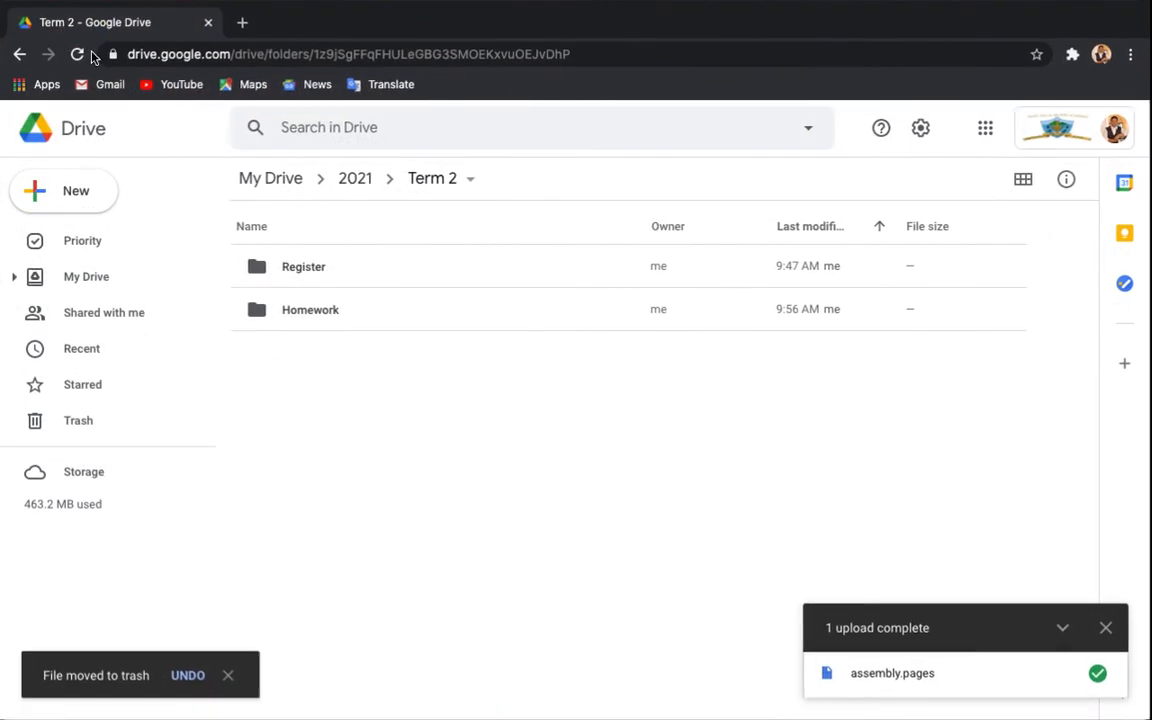
right_click(334, 319)
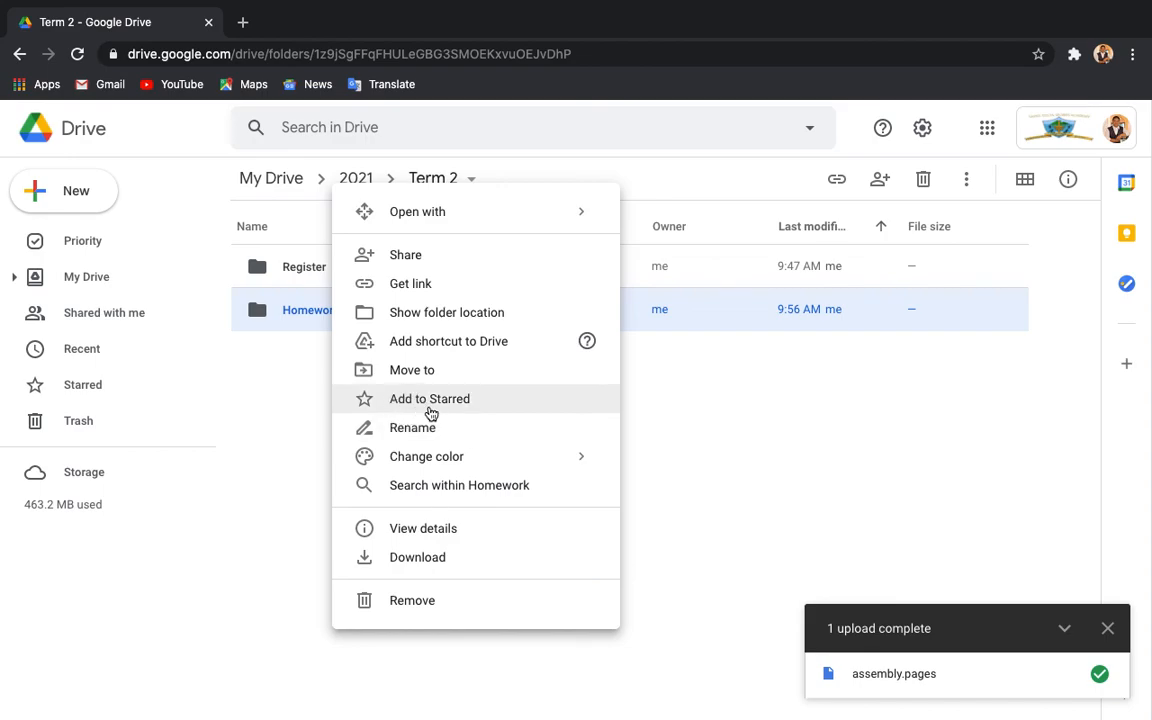
left_click(319, 375)
left_click(109, 392)
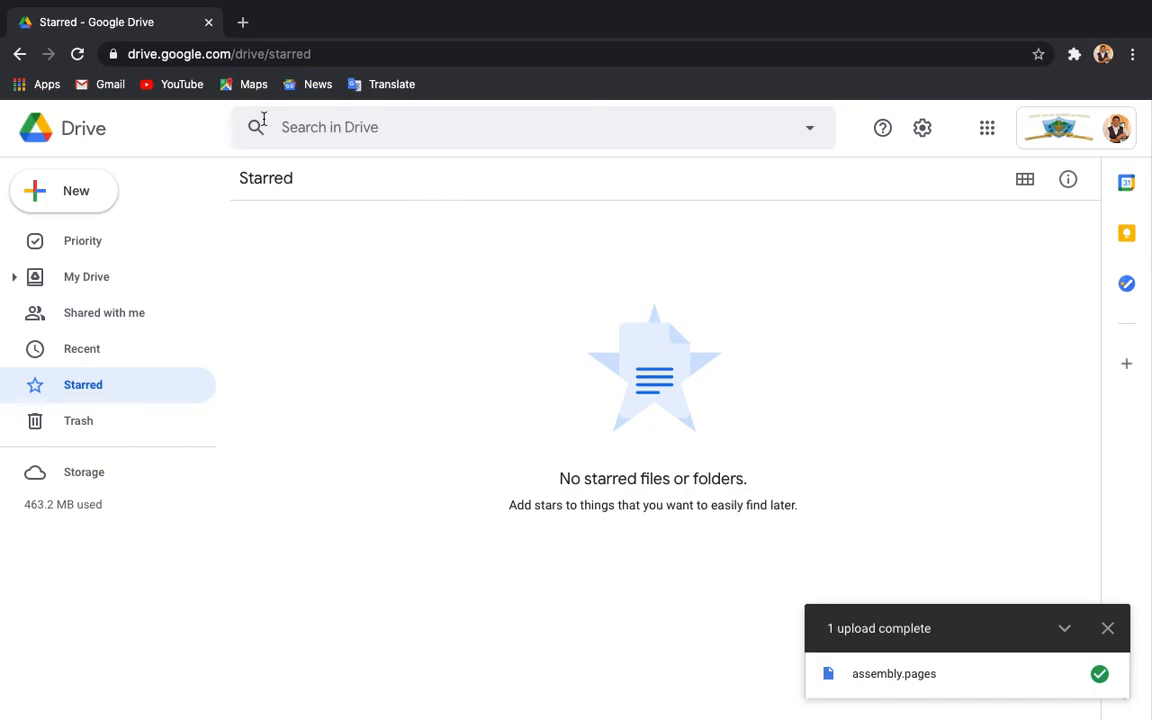
left_click(80, 277)
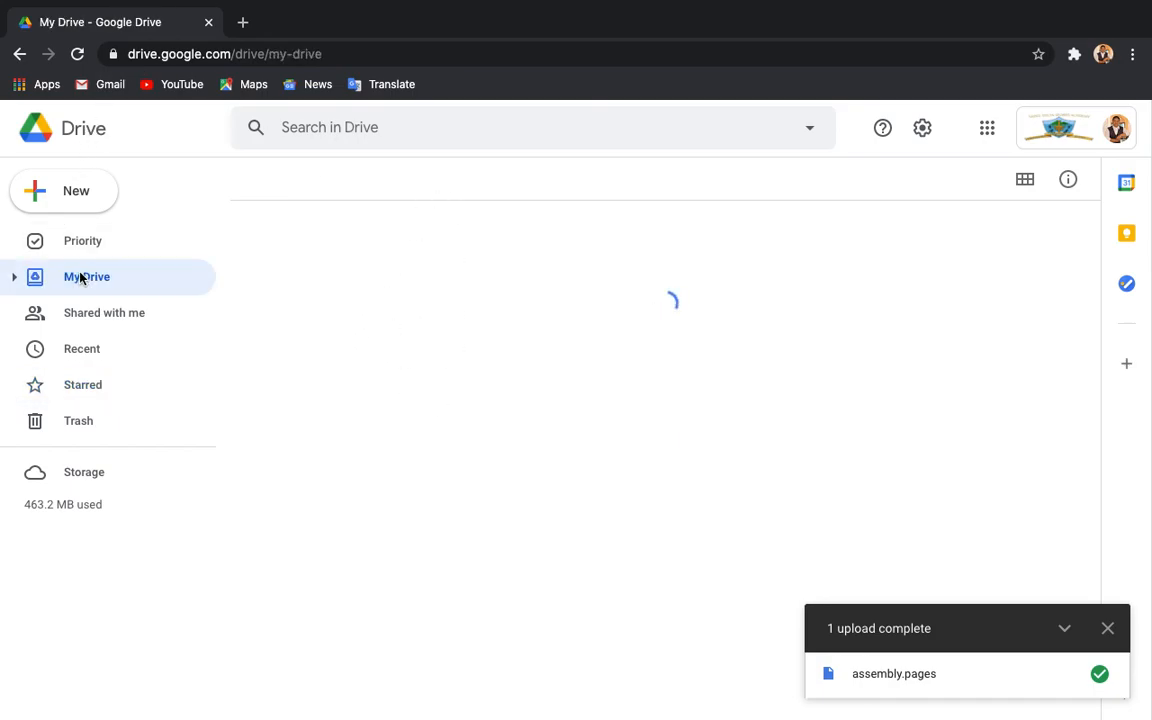
scroll(298, 530, "down", 10)
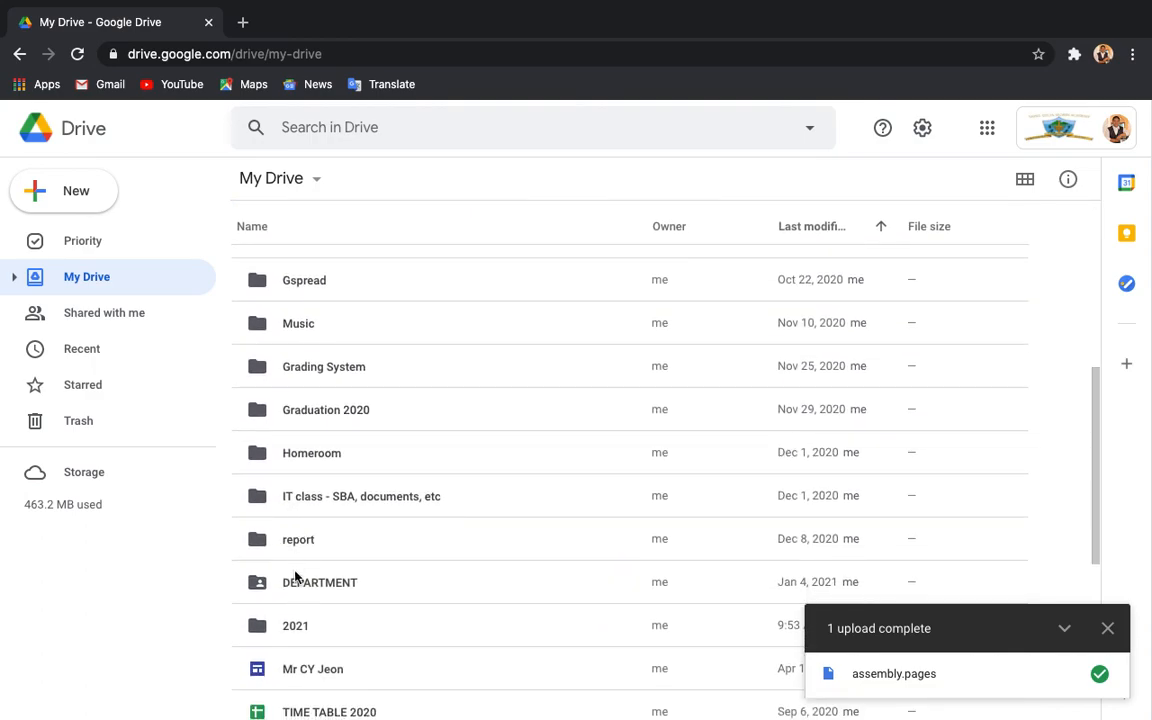
left_click(296, 628)
double_click(296, 630)
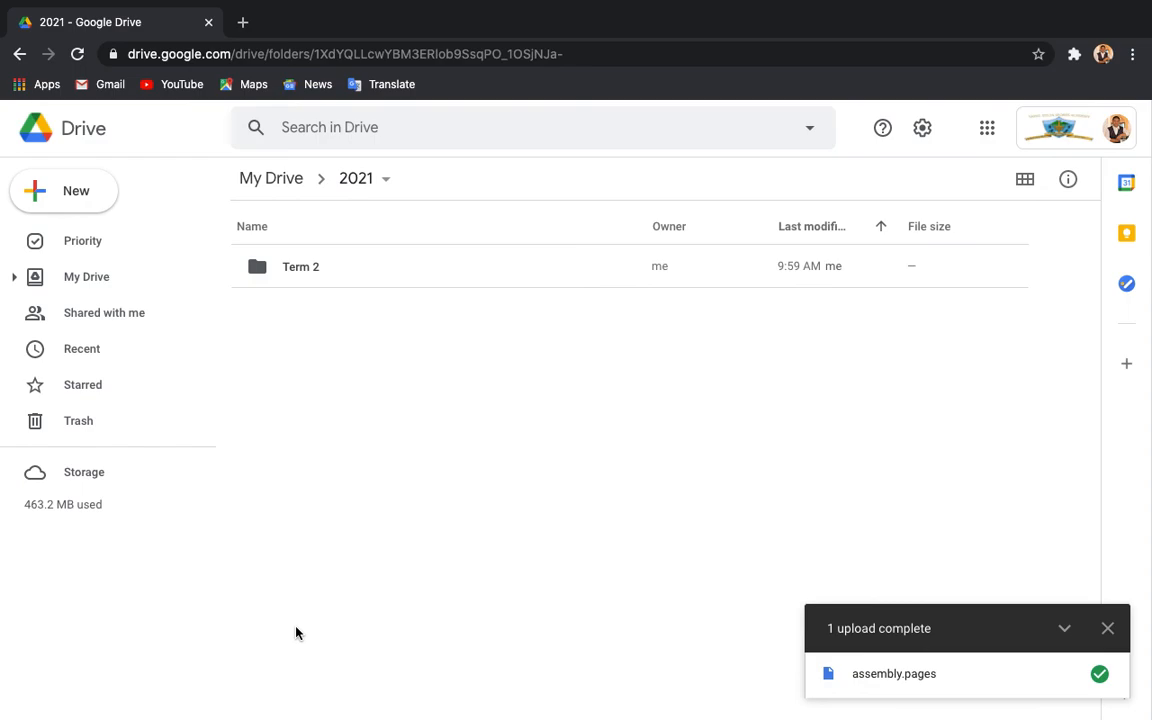
double_click(296, 266)
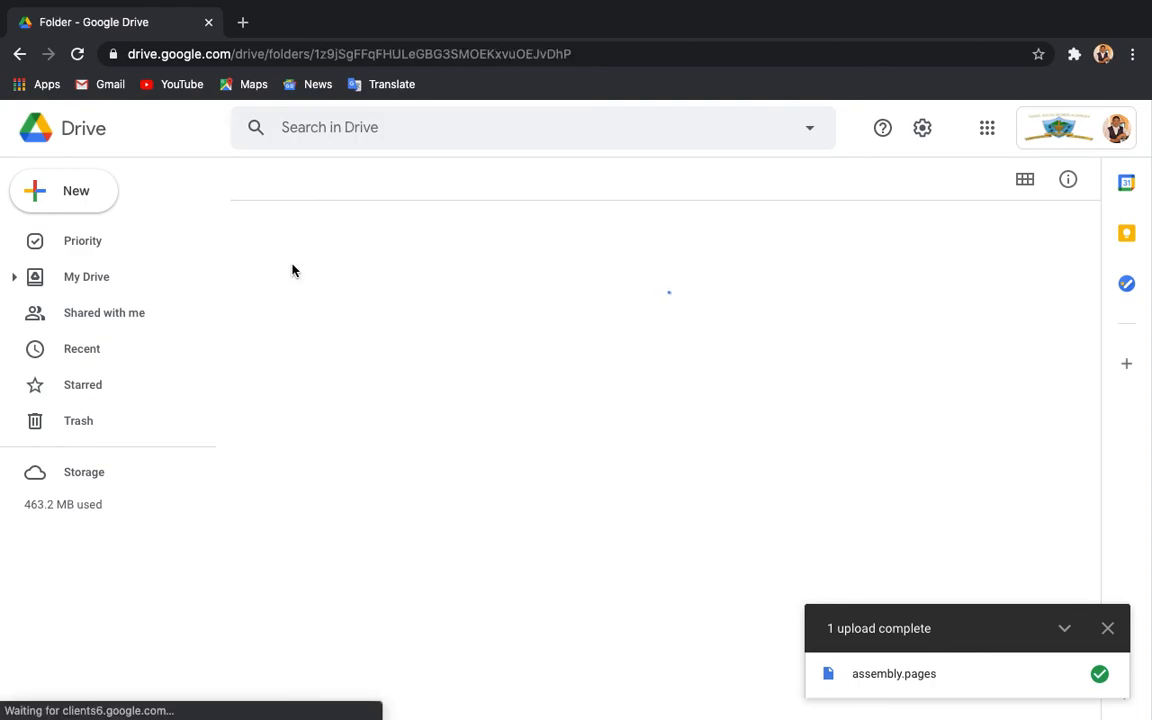
left_click(310, 309)
right_click(320, 316)
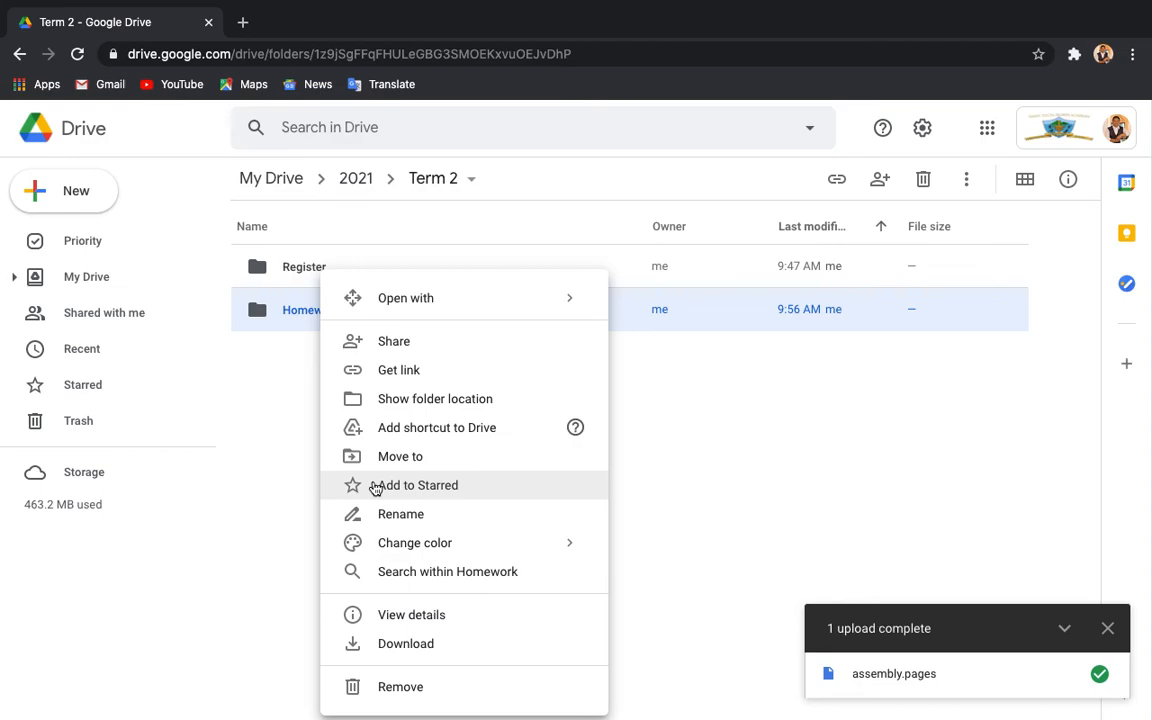
left_click(374, 486)
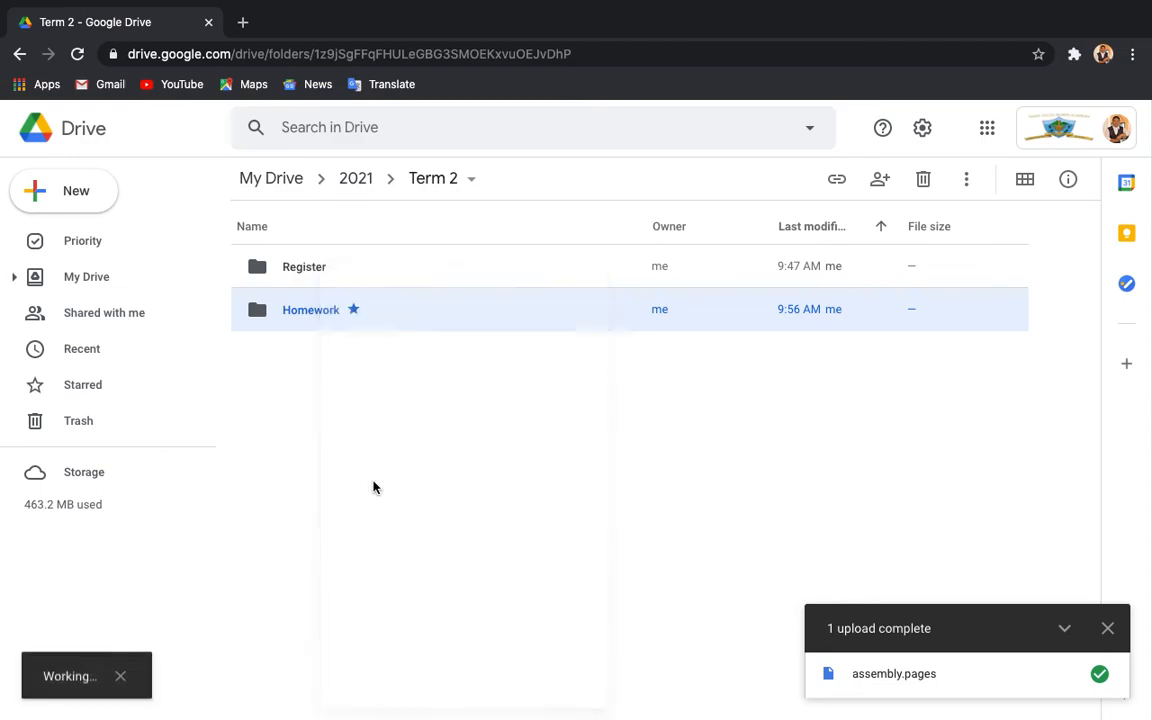
left_click(372, 400)
left_click(98, 386)
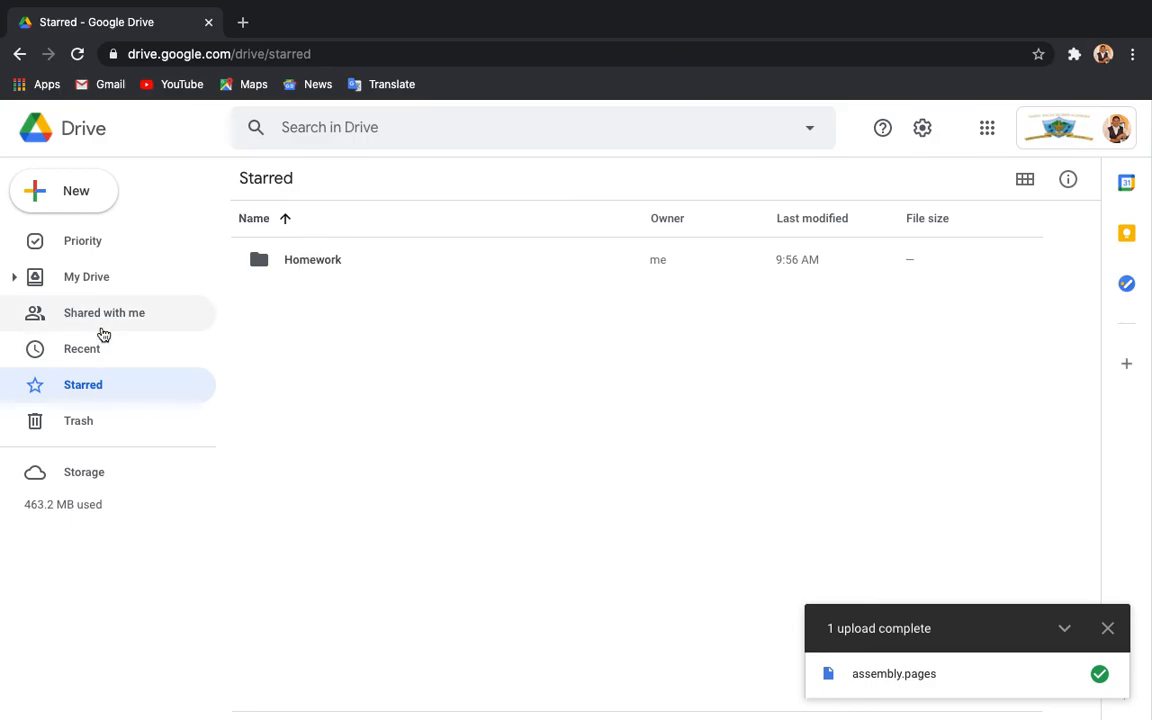
double_click(303, 257)
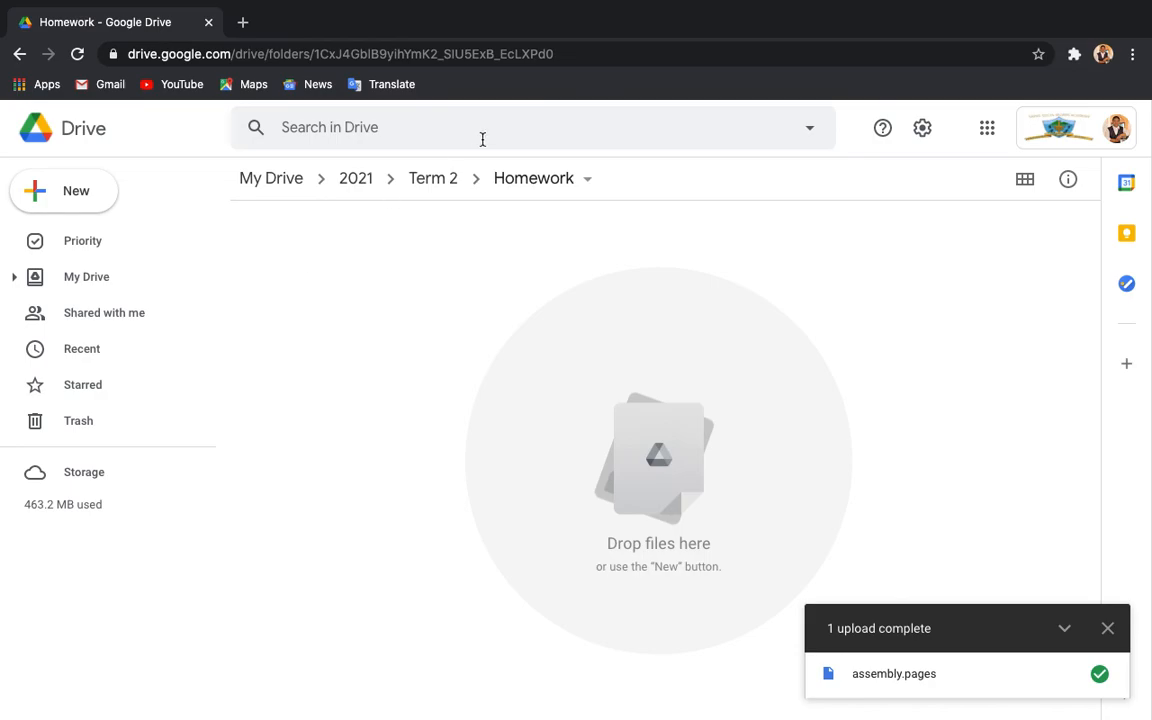
left_click(447, 186)
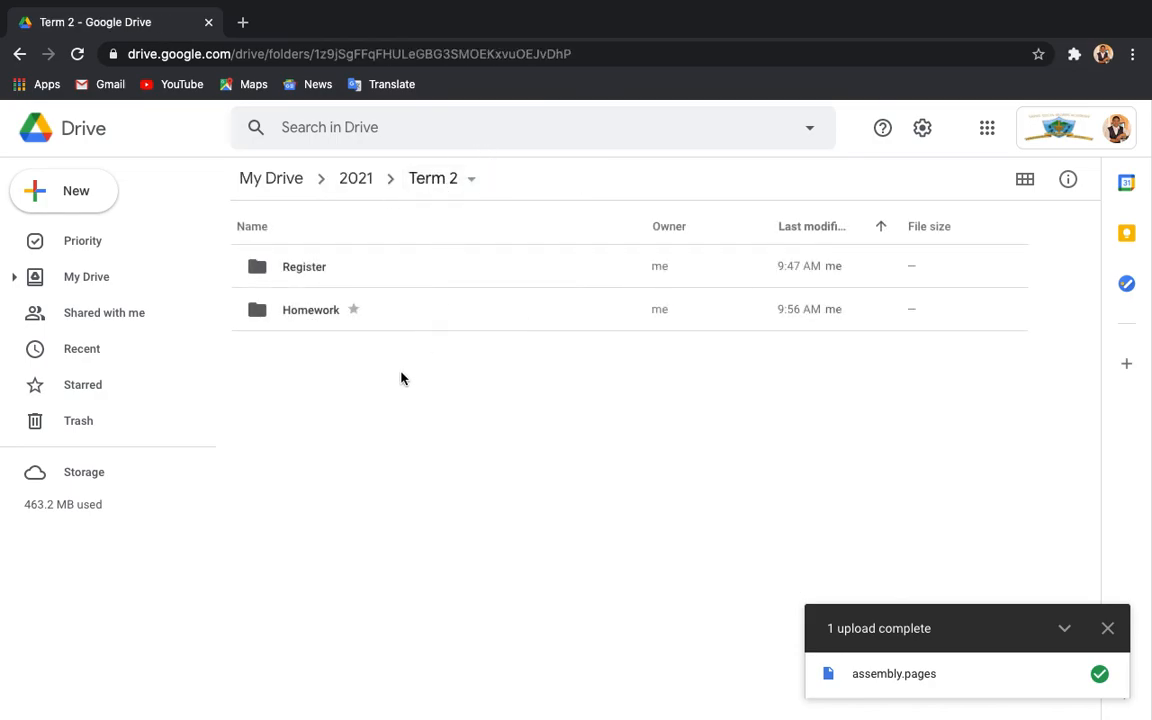
left_click(349, 318)
right_click(348, 318)
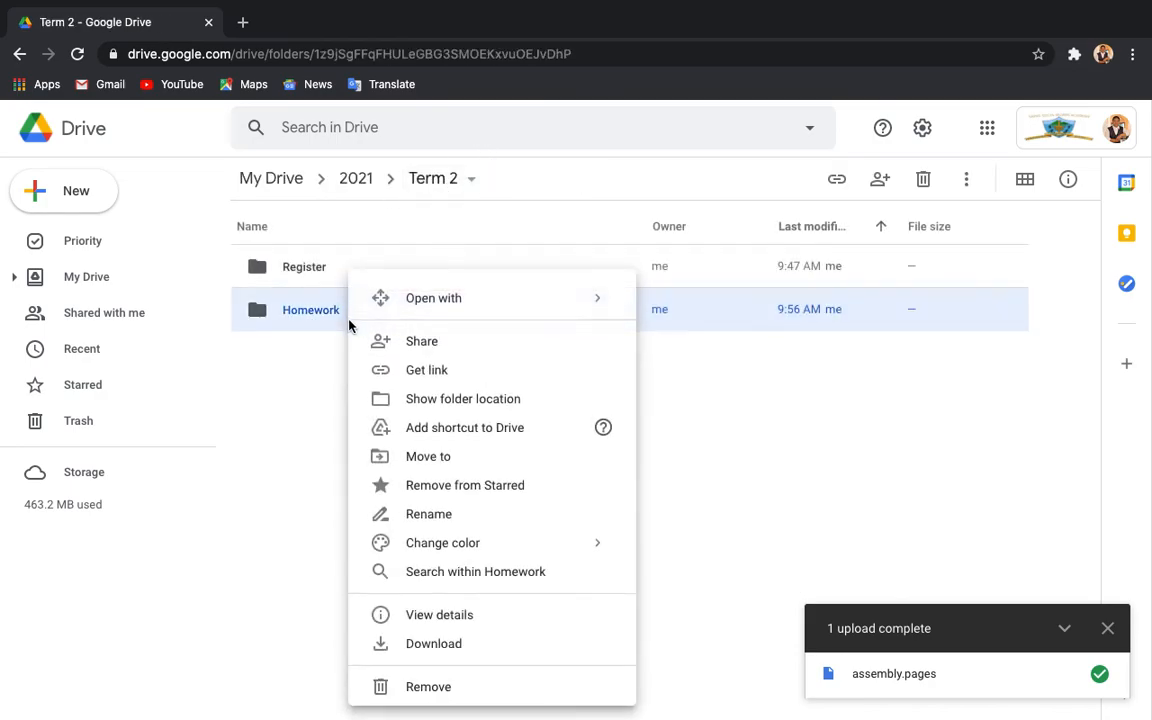
left_click(417, 487)
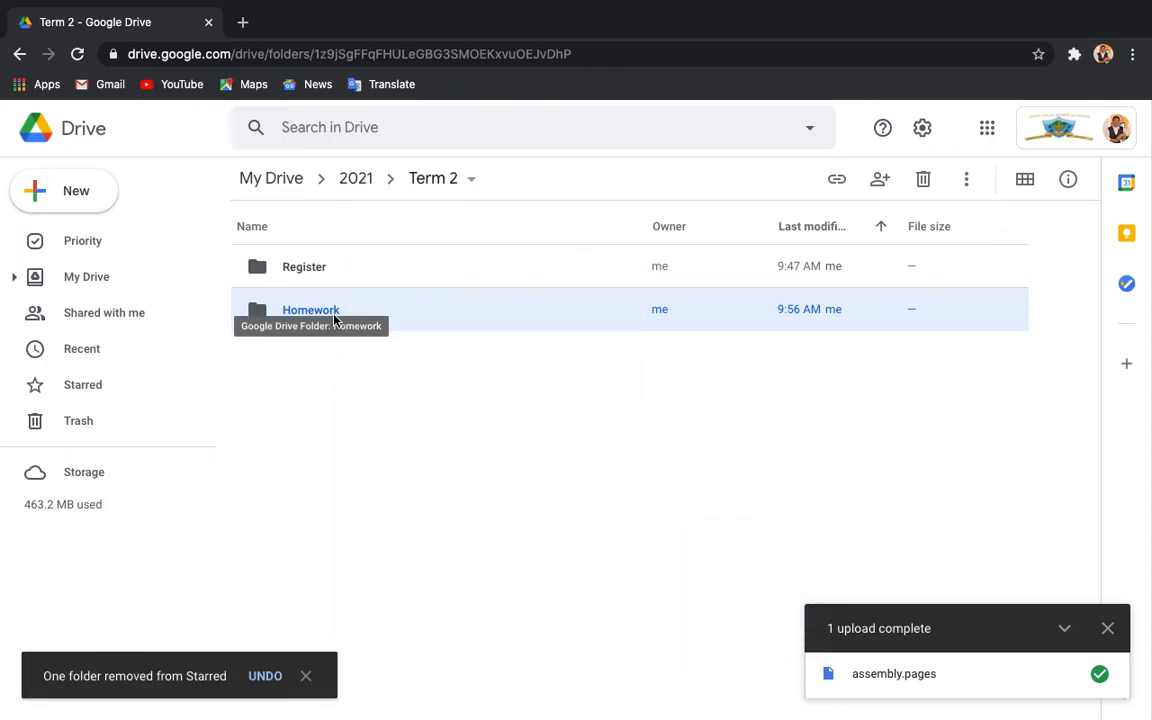
right_click(335, 318)
Rename the Homework folder to 'Project' and select it.
left_click(400, 526)
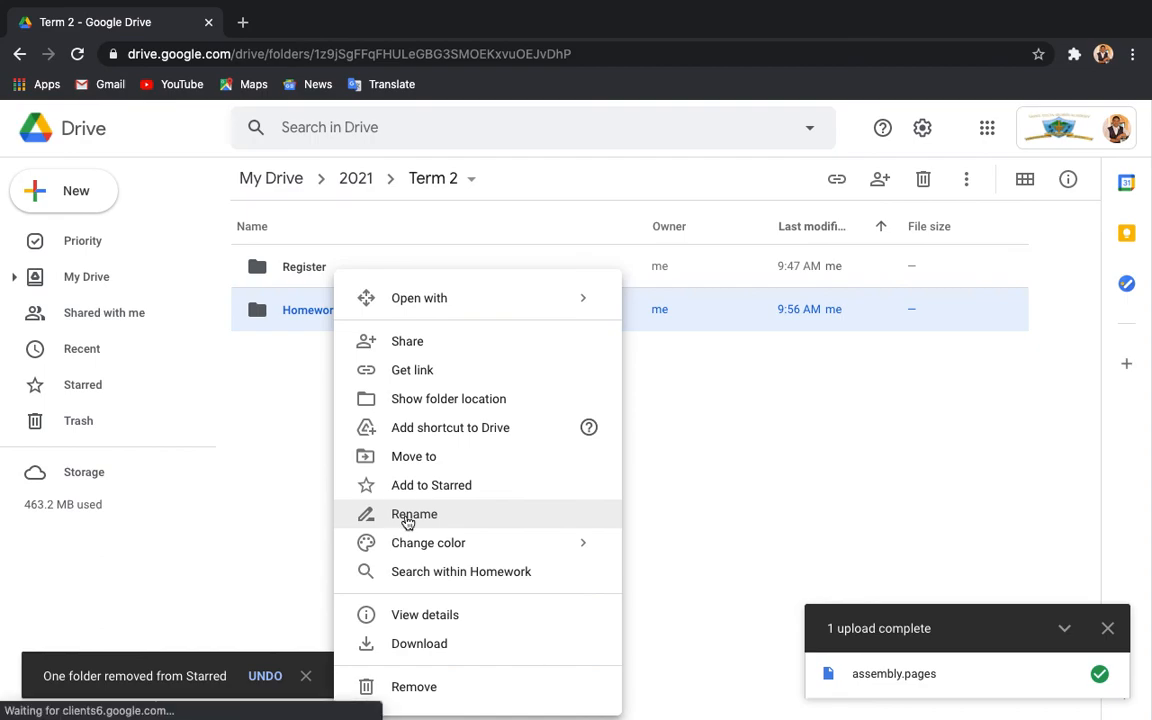
type("Project")
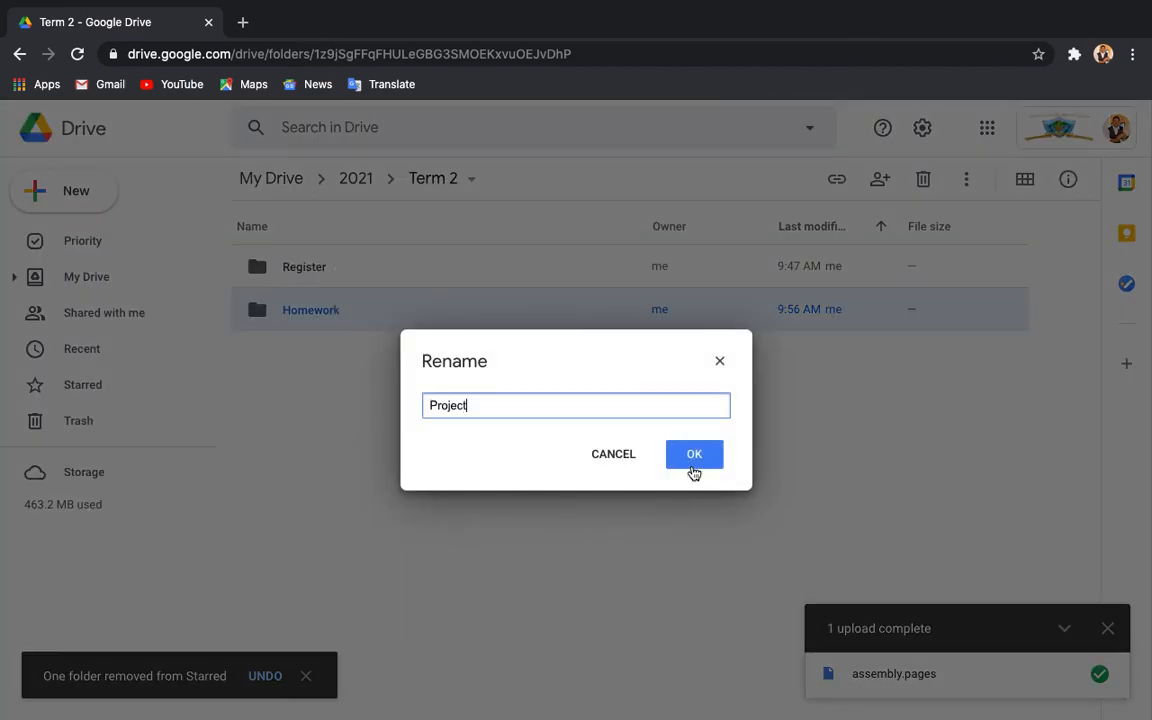
left_click(692, 464)
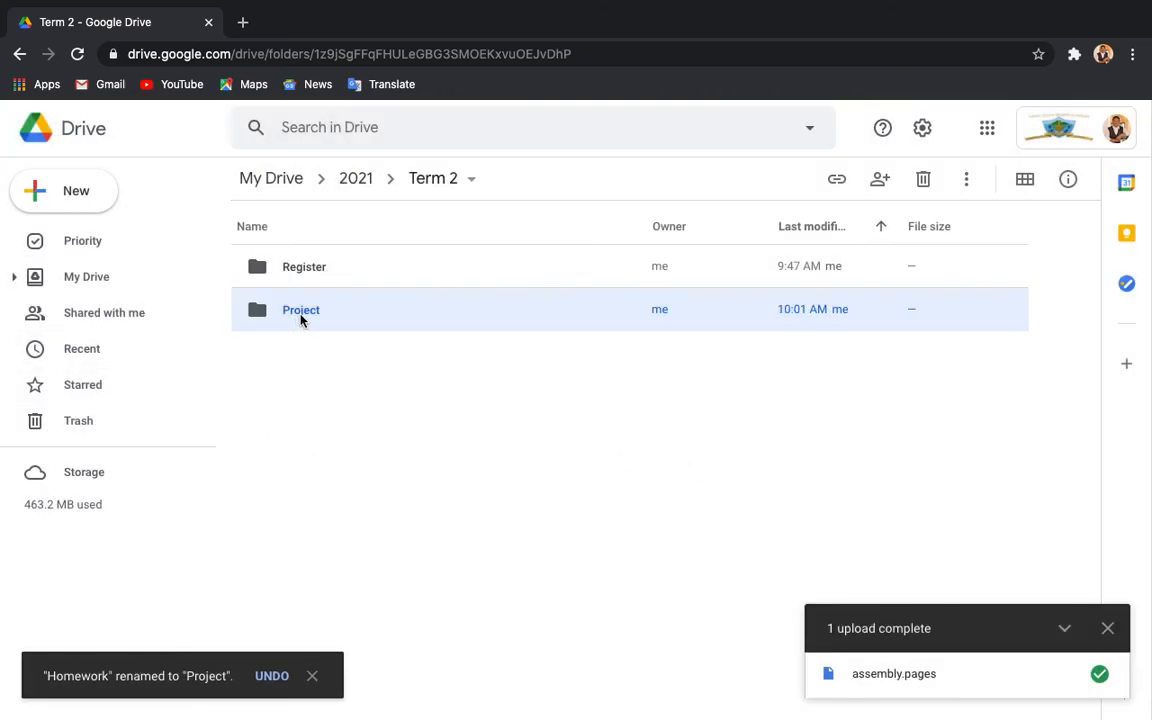
left_click(328, 345)
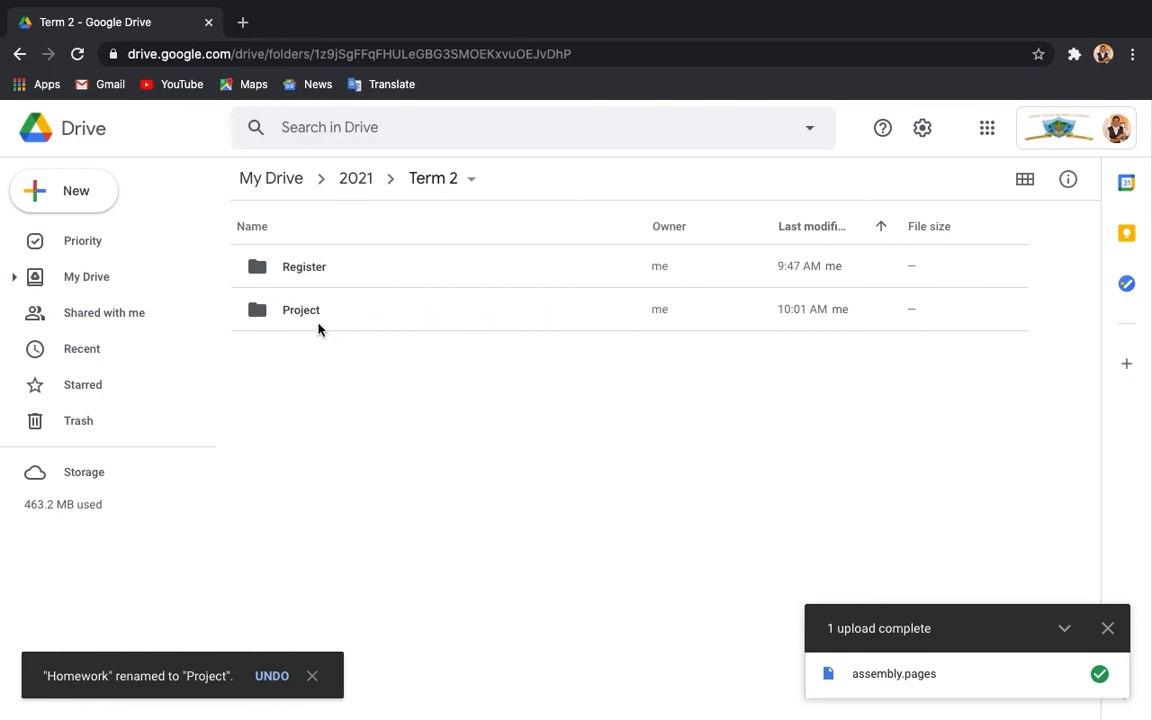
left_click(326, 309)
Change the Project folder's colour to green.
right_click(328, 307)
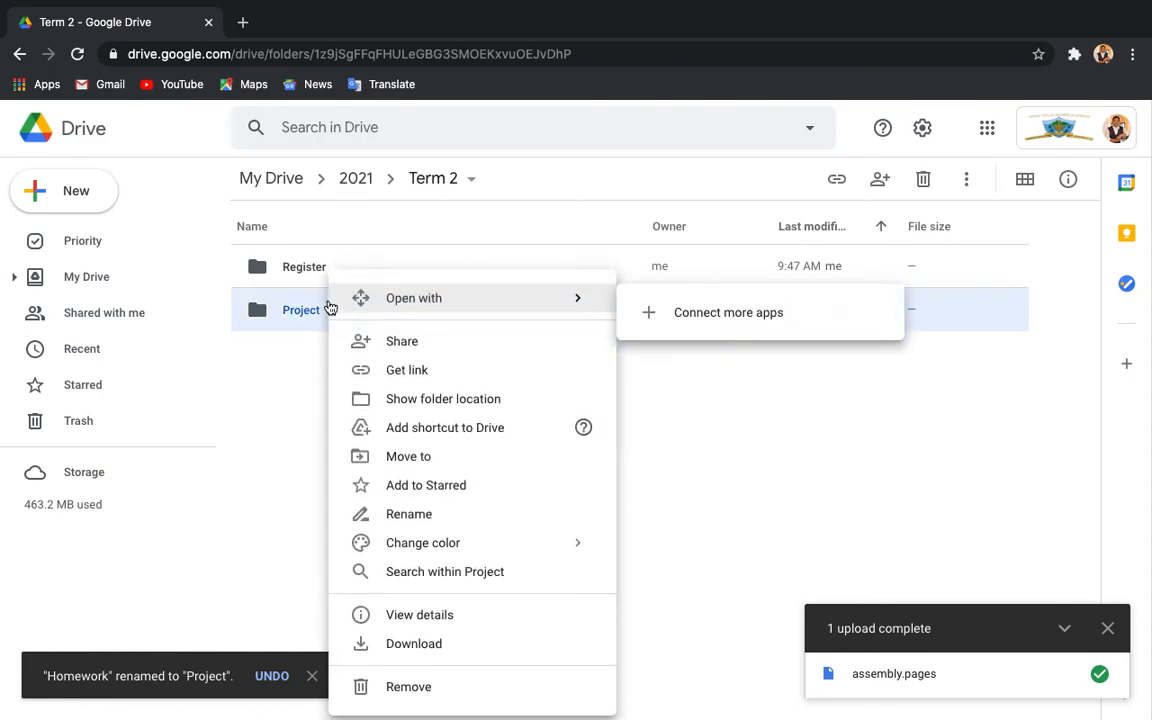
mouse_move(467, 540)
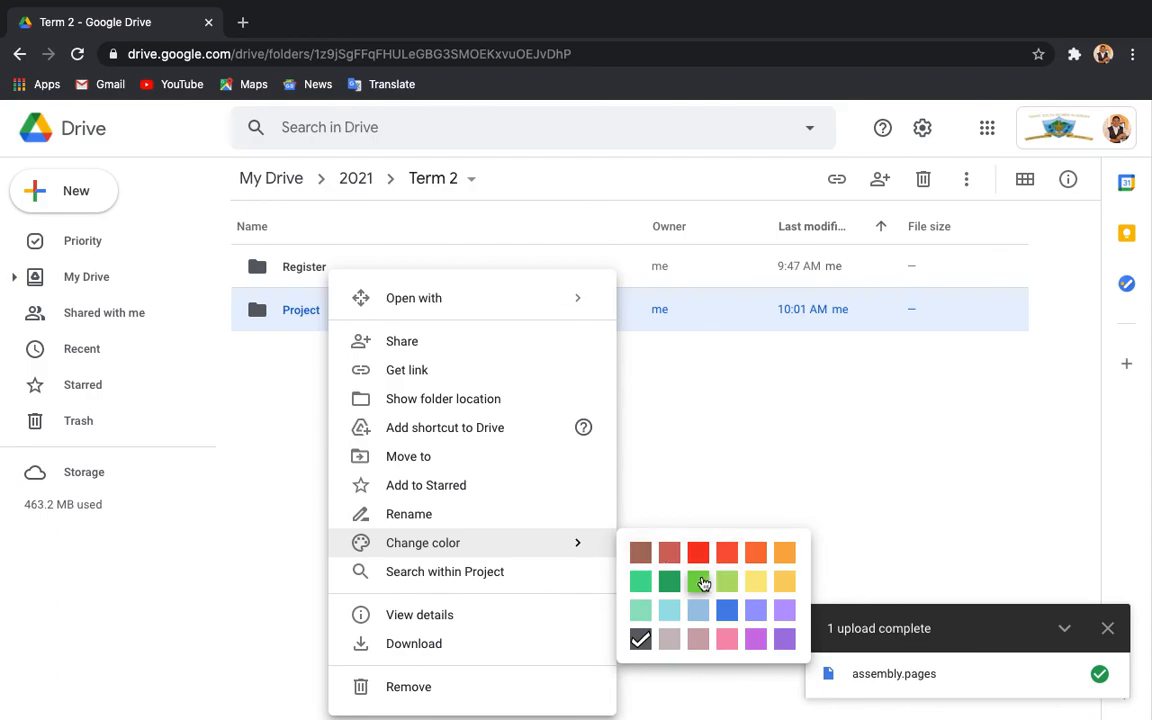
left_click(669, 582)
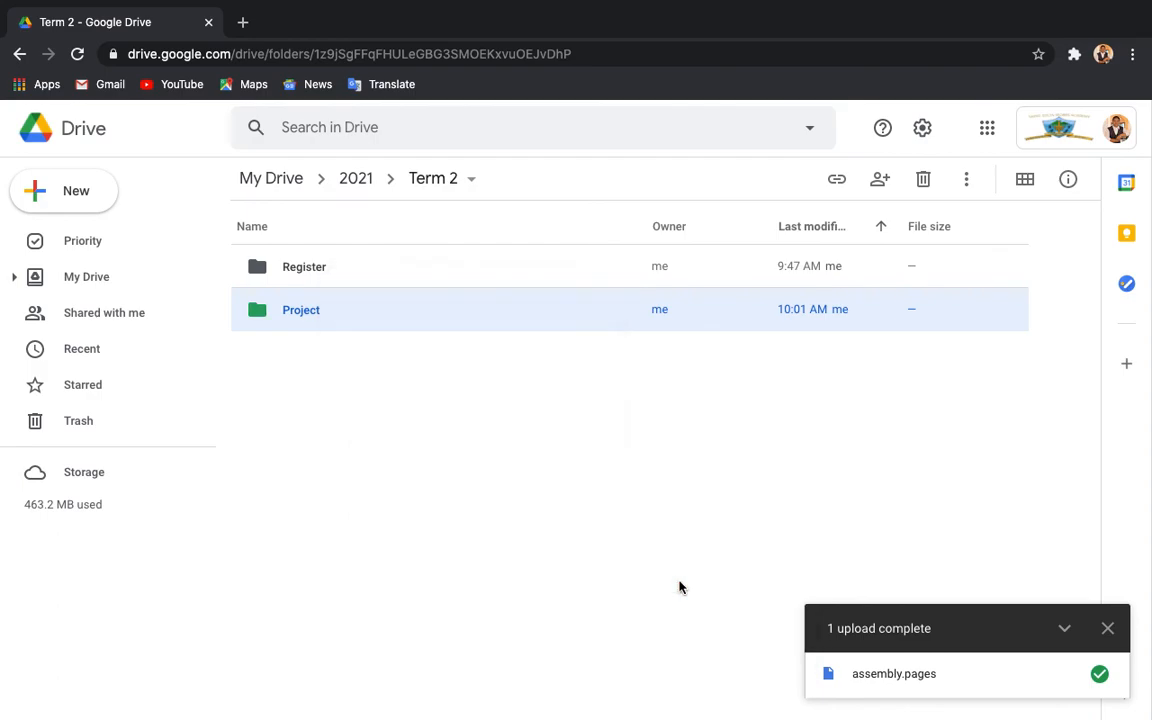
left_click(490, 479)
Recolour the Register folder, first light green, then finally blue.
left_click(384, 281)
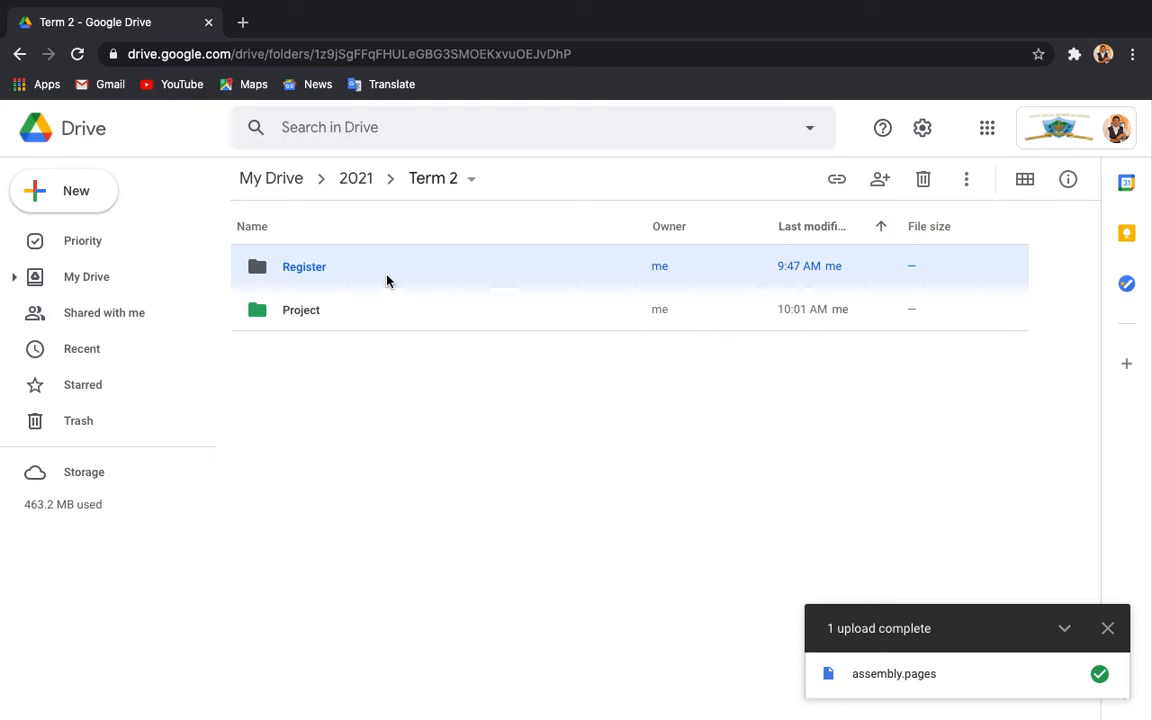
right_click(387, 281)
mouse_move(591, 543)
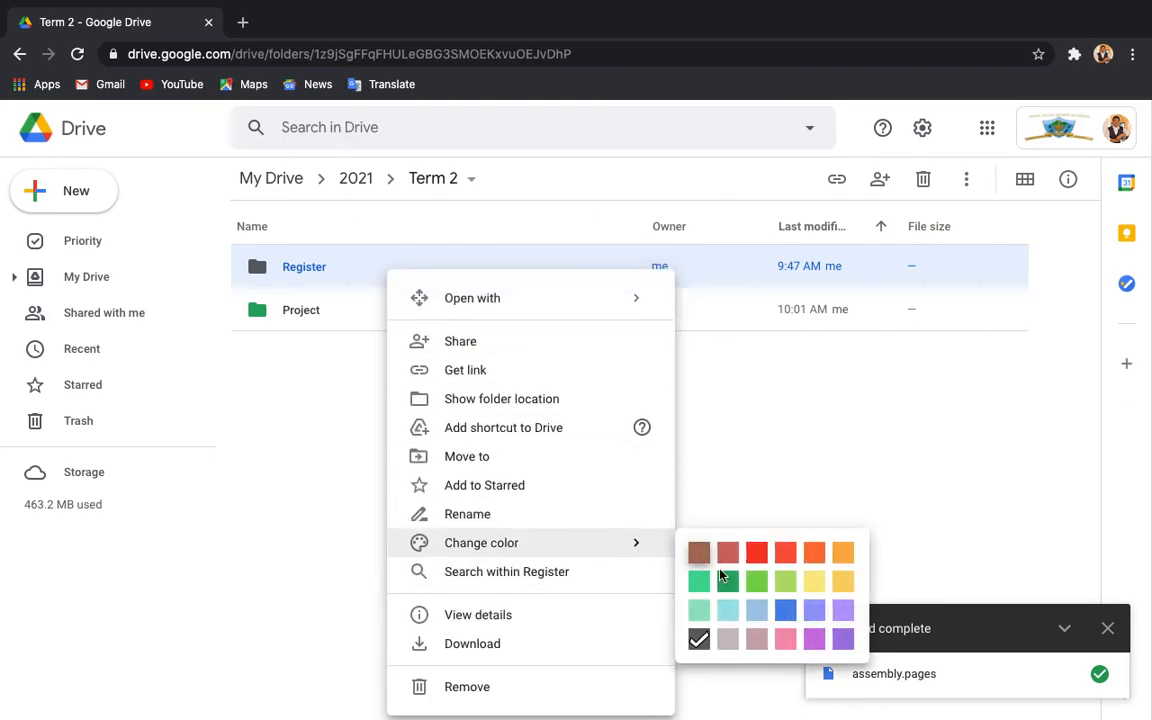
left_click(788, 582)
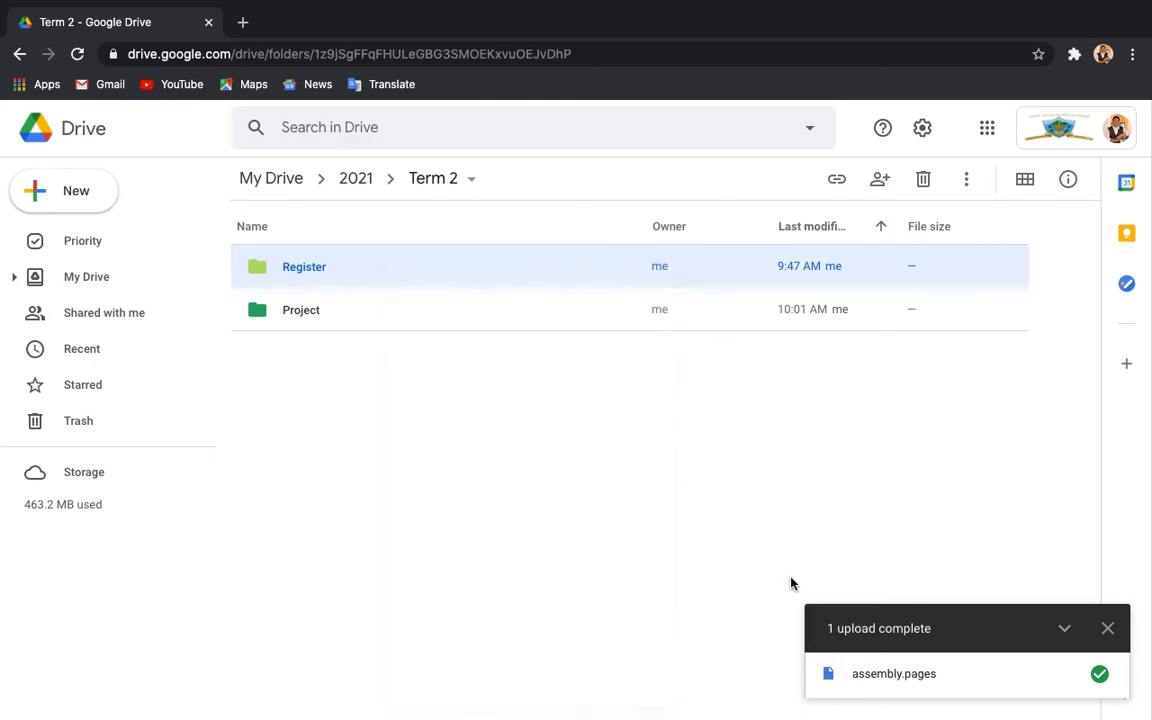
right_click(333, 278)
mouse_move(527, 548)
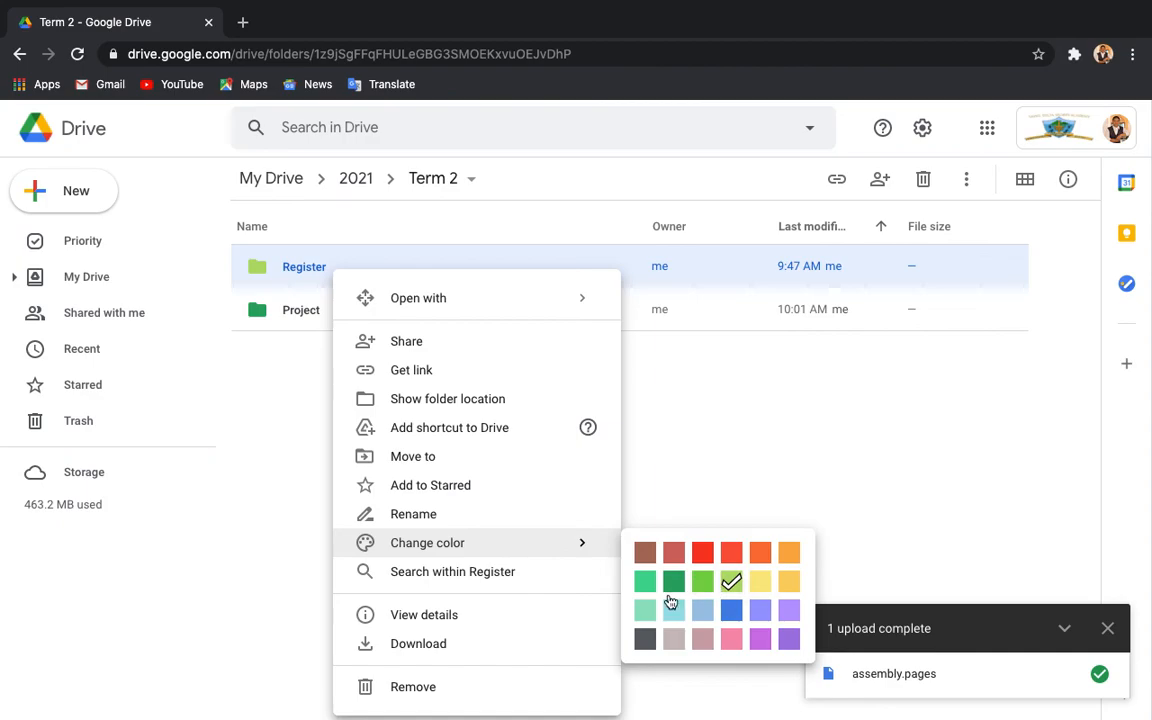
left_click(735, 616)
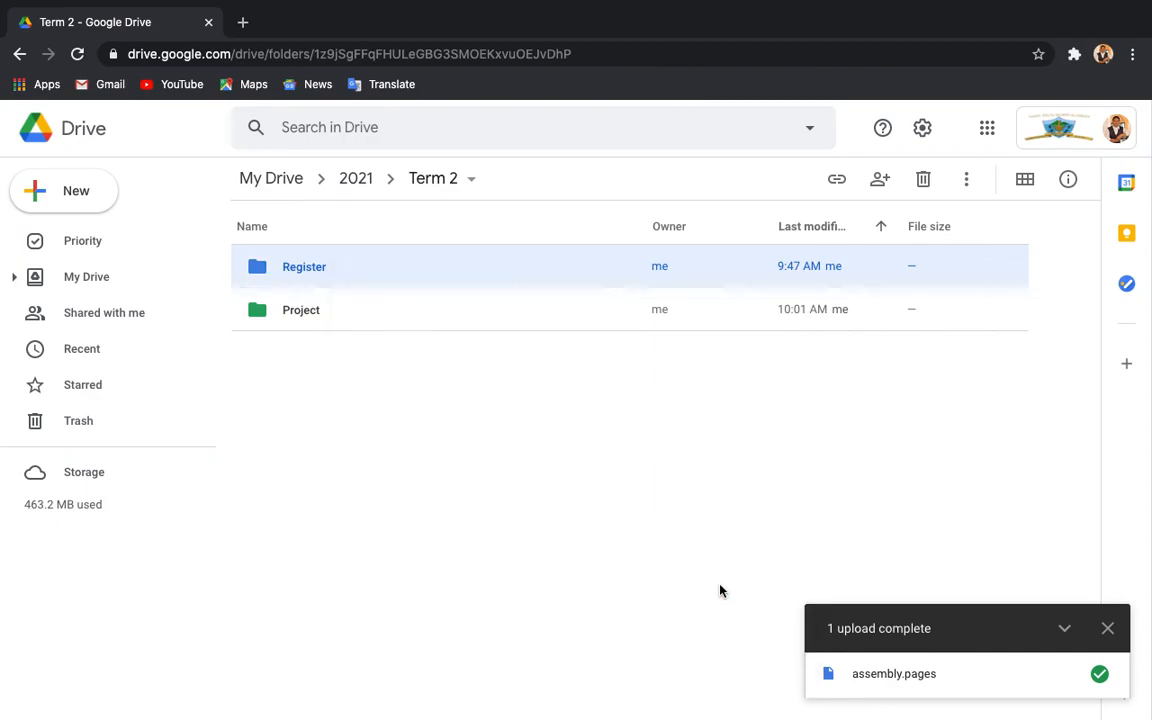
left_click(525, 455)
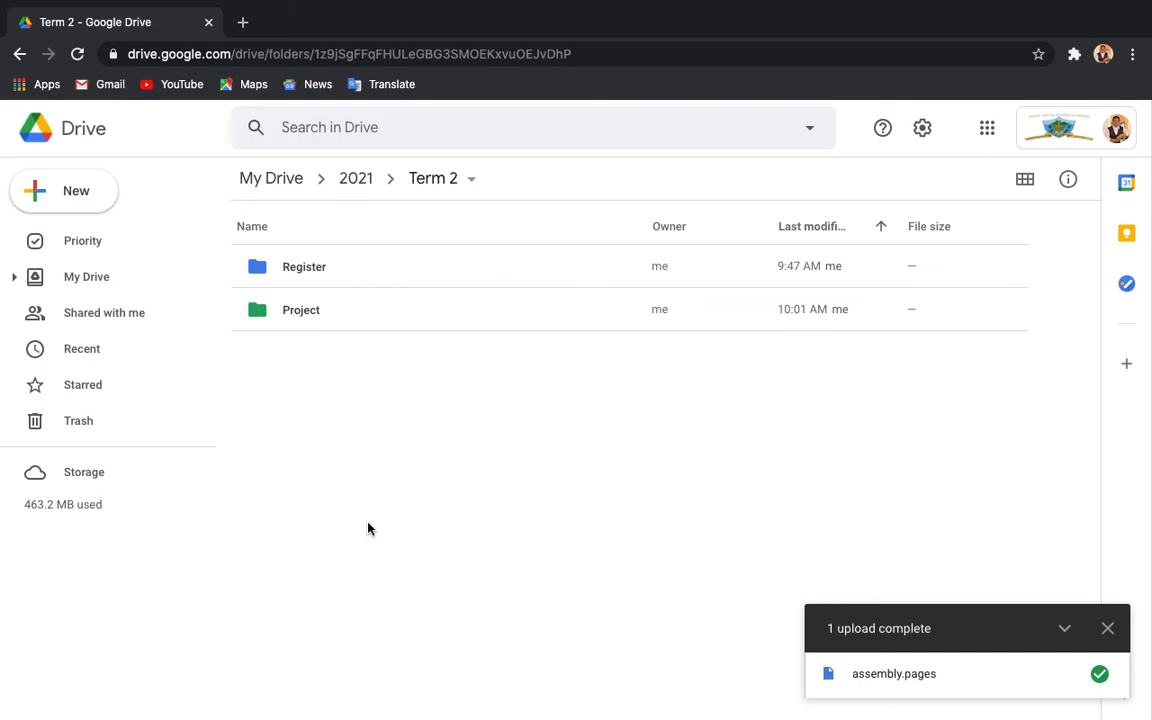
left_click(339, 273)
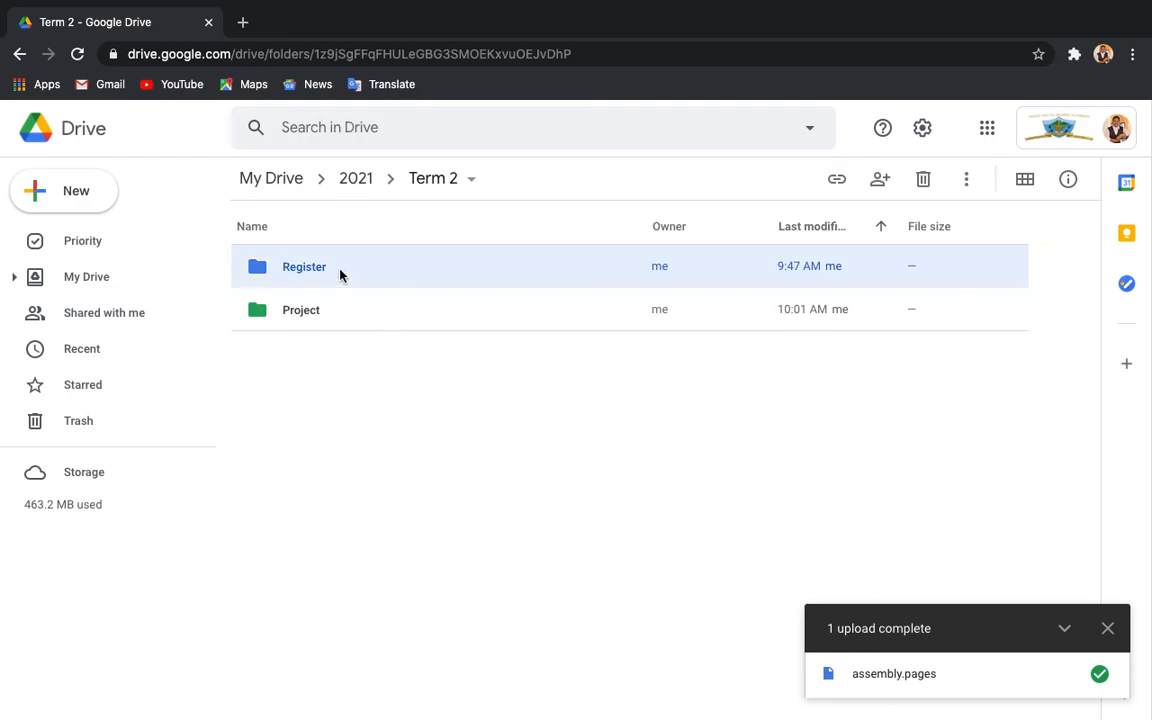
right_click(339, 273)
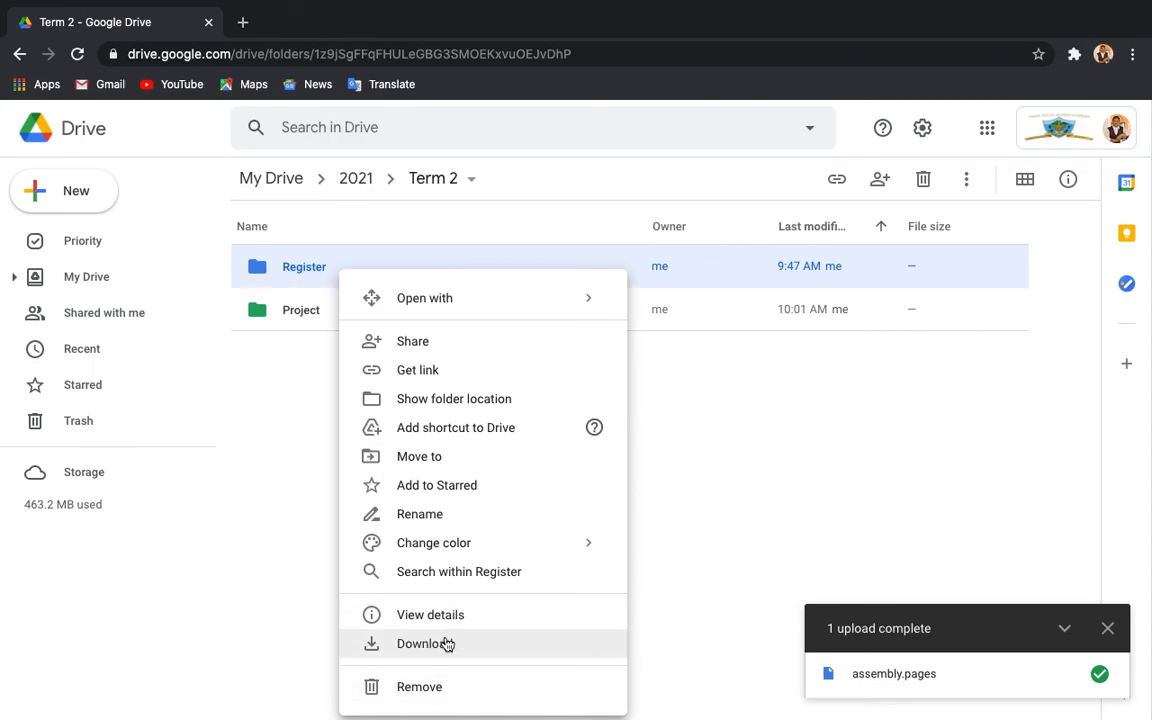
left_click(722, 484)
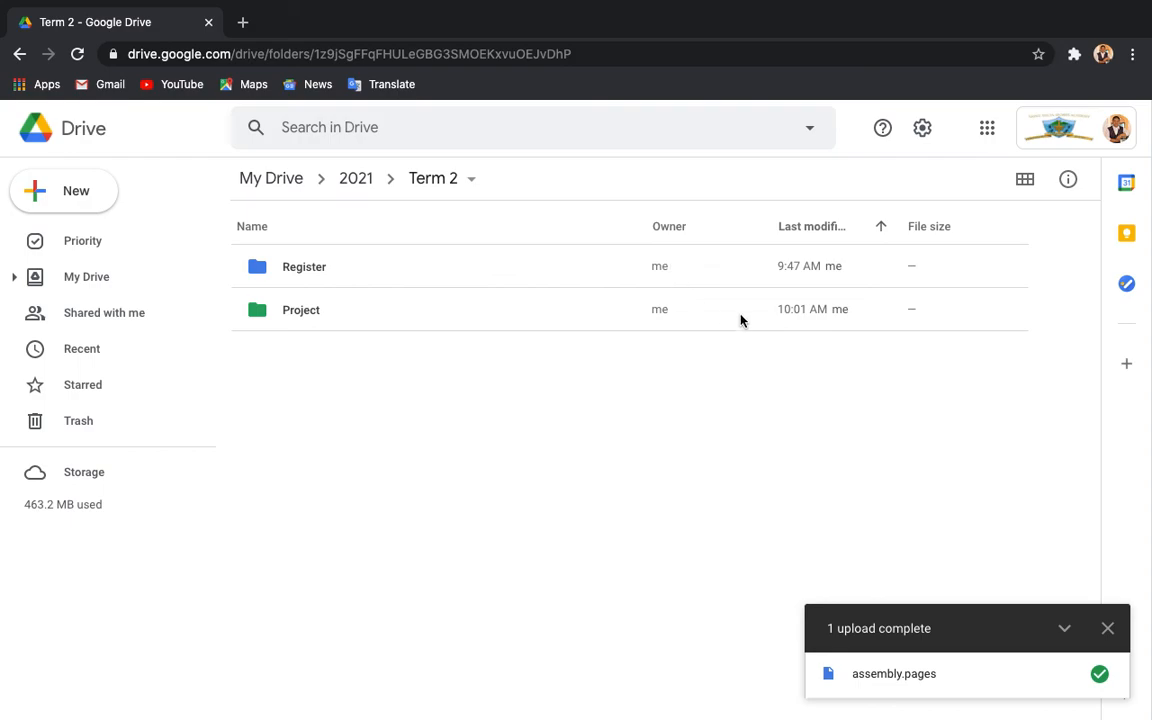
Switch to grid view, navigate My Drive › 2021 › Term 2, and select Project.
left_click(1025, 181)
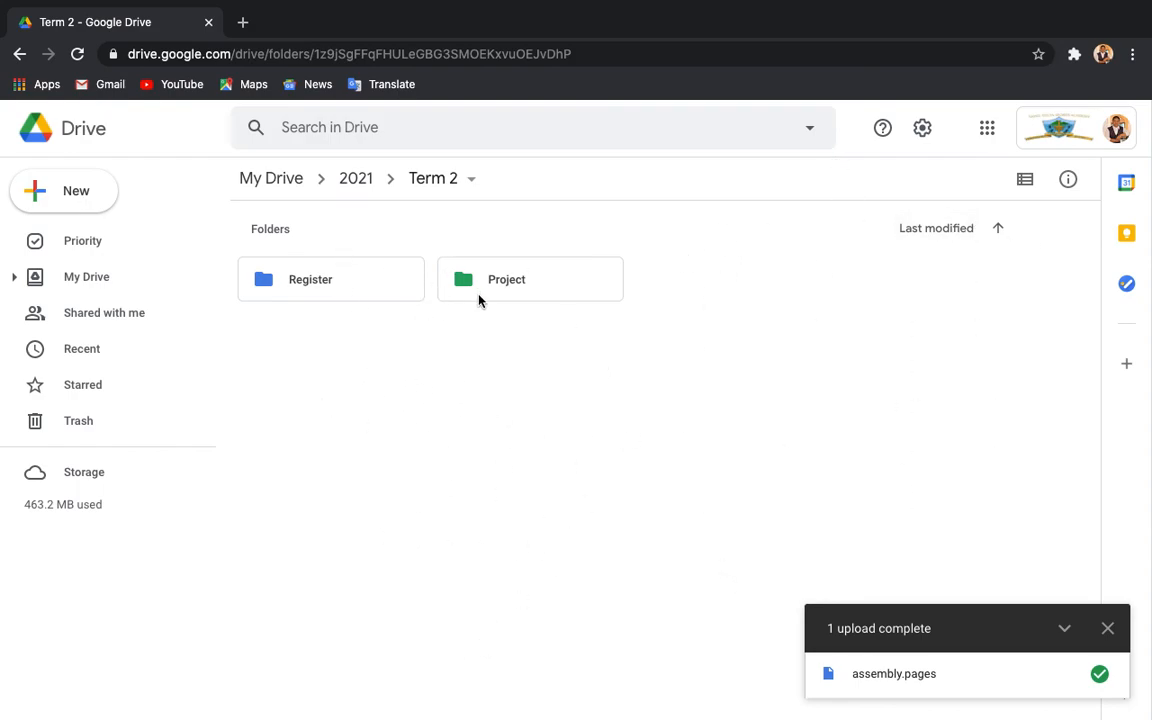
left_click(262, 184)
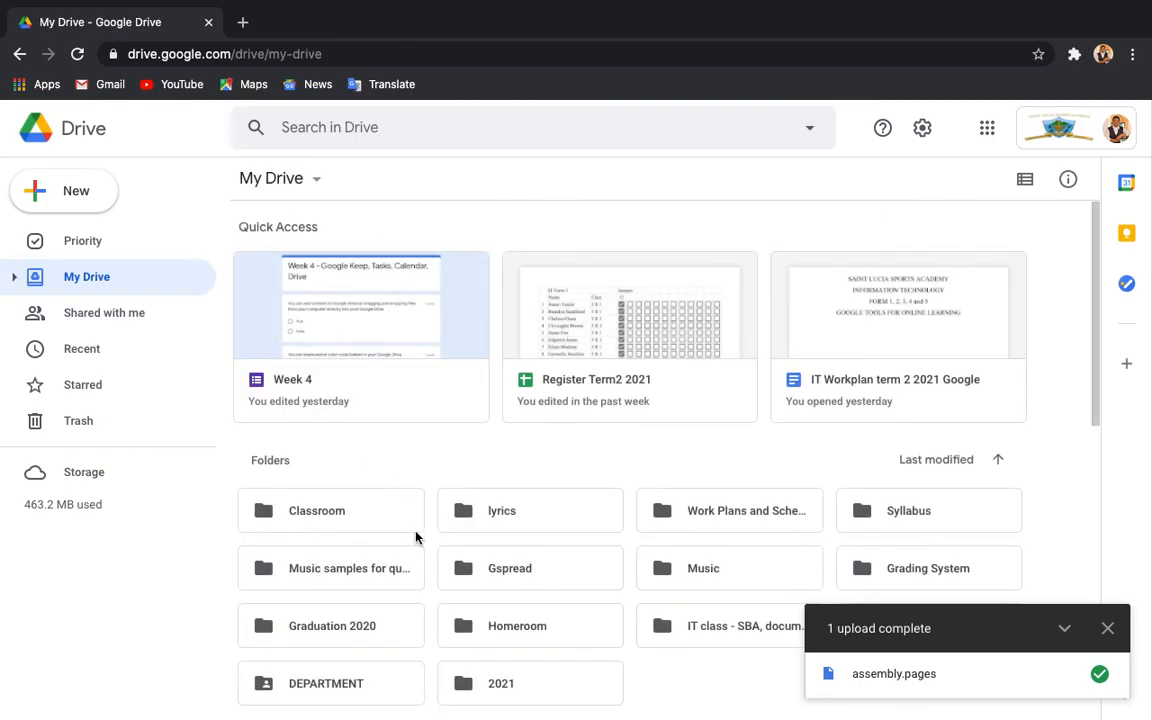
scroll(416, 538, "down", 3)
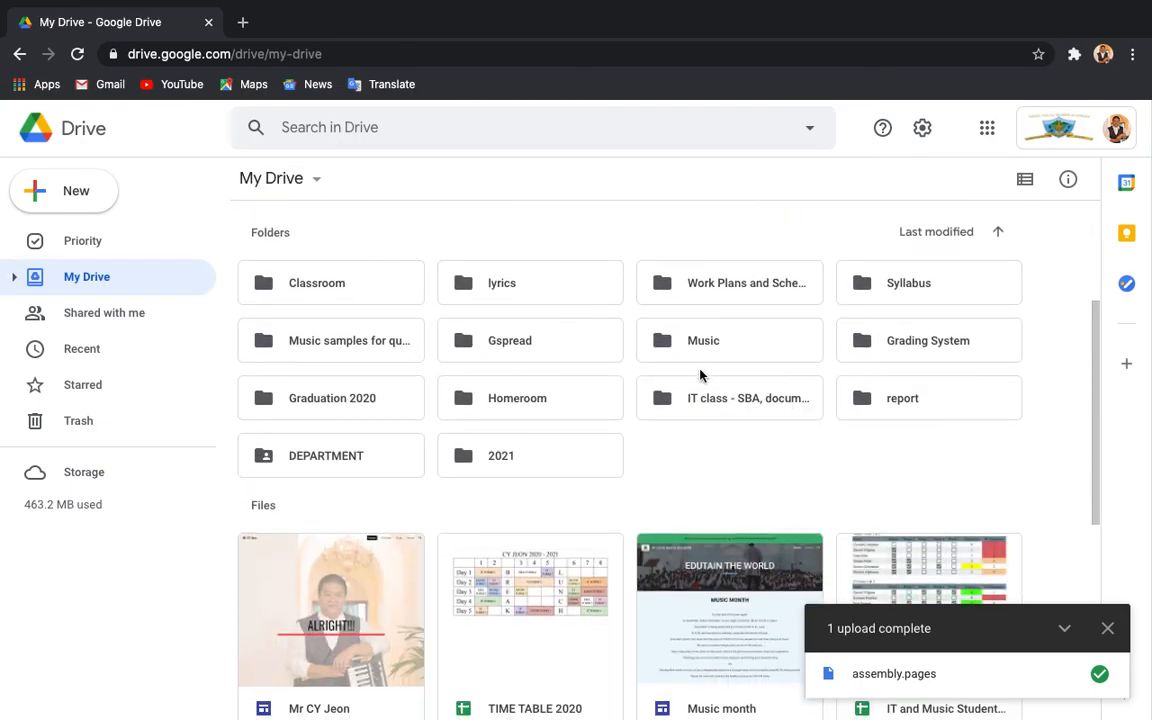
scroll(628, 370, "up", 3)
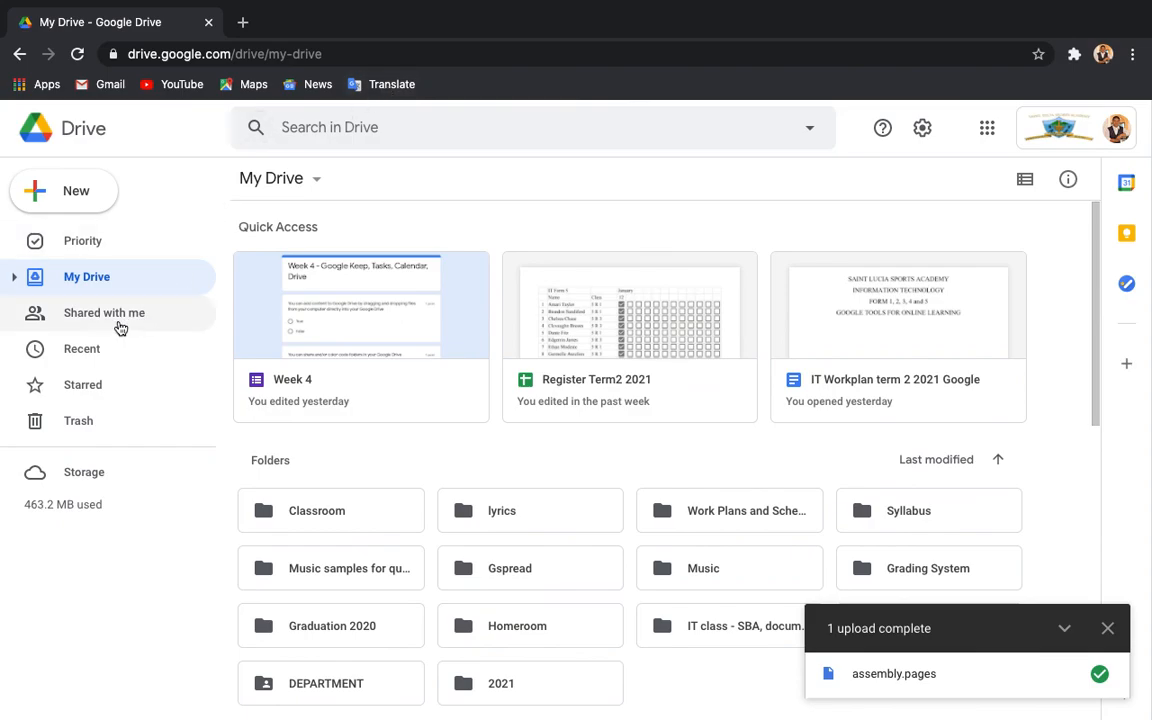
double_click(521, 699)
double_click(326, 280)
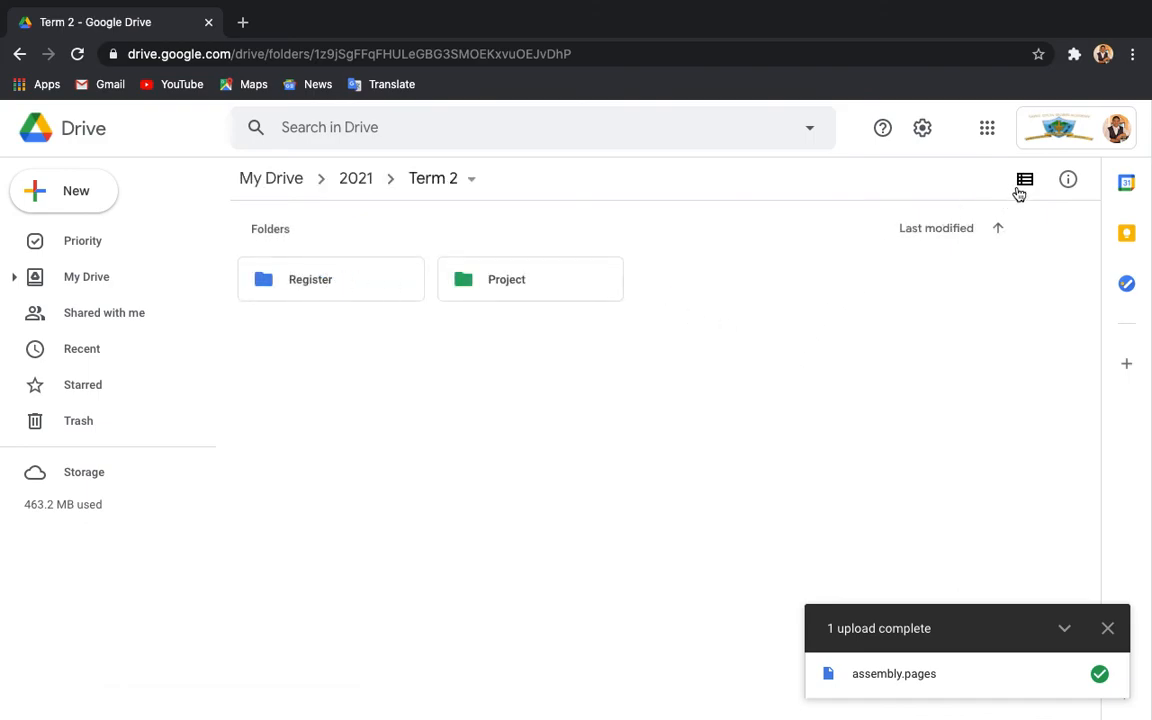
left_click(568, 281)
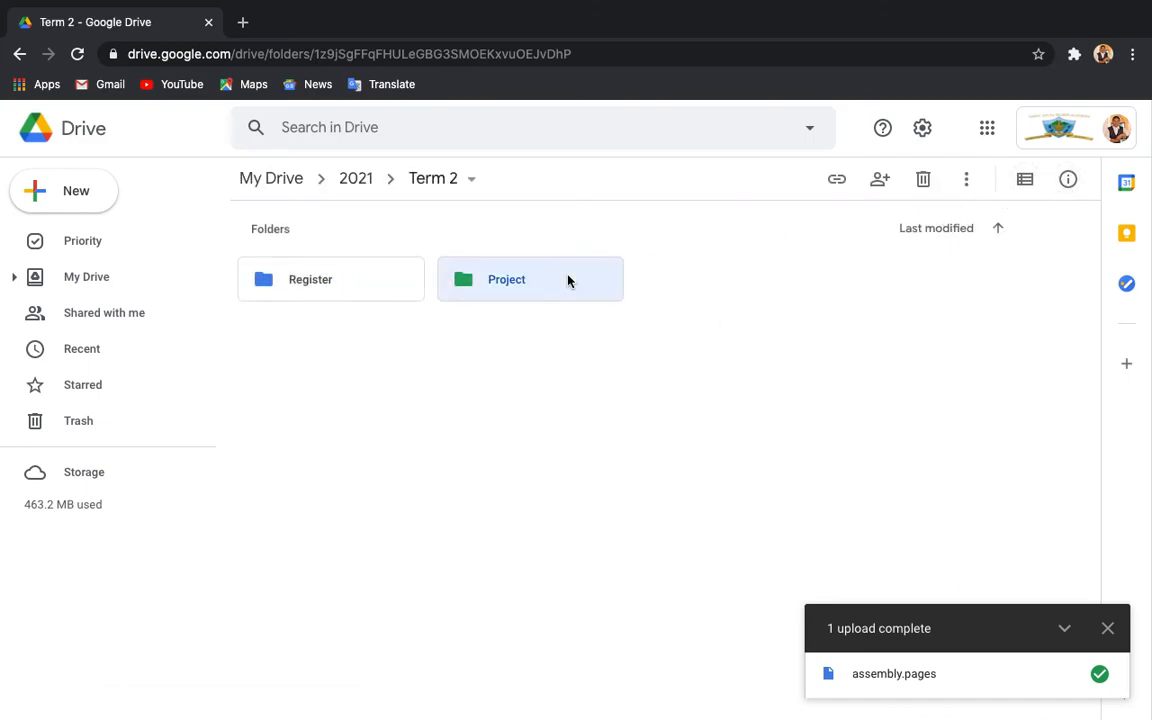
Open the details panel for the Project folder and dismiss the upload notice.
right_click(570, 285)
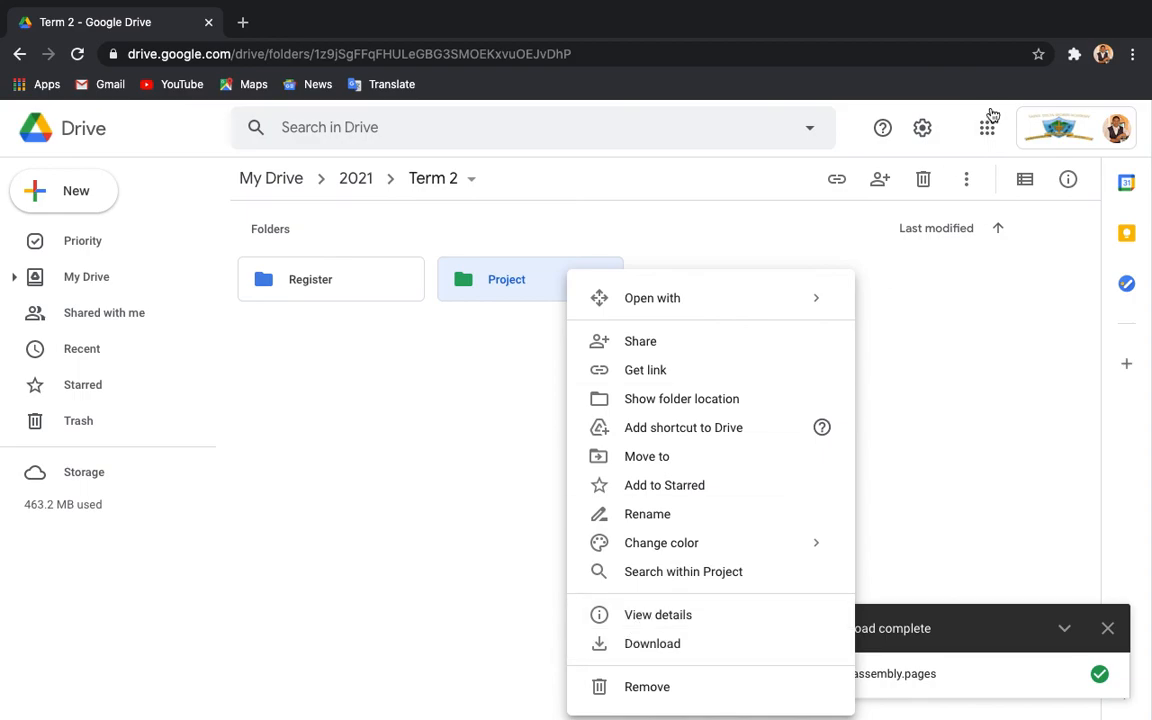
left_click(1000, 268)
left_click(1069, 180)
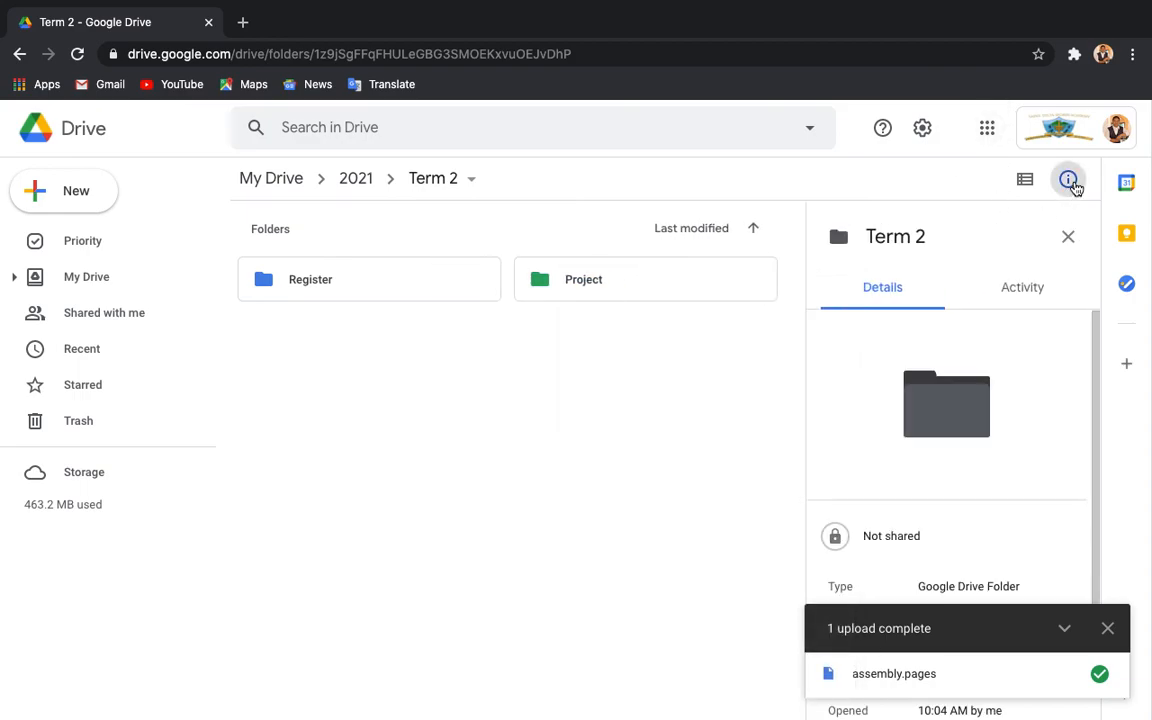
scroll(895, 446, "down", 2)
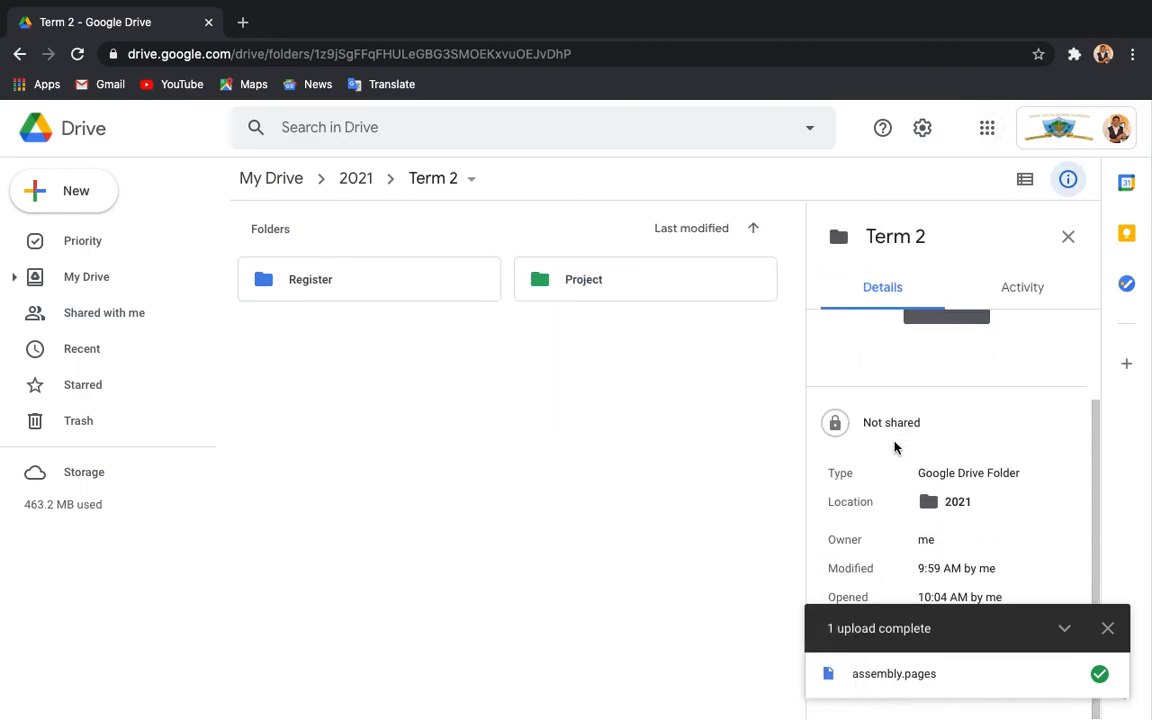
left_click(622, 288)
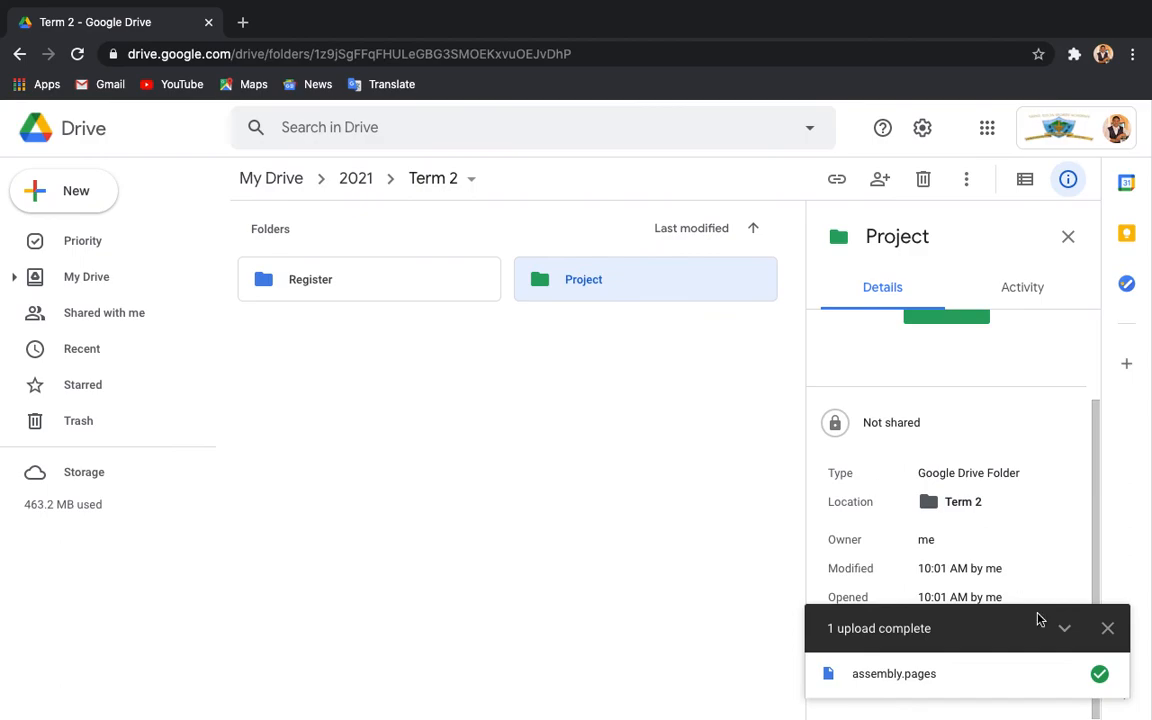
left_click(1107, 628)
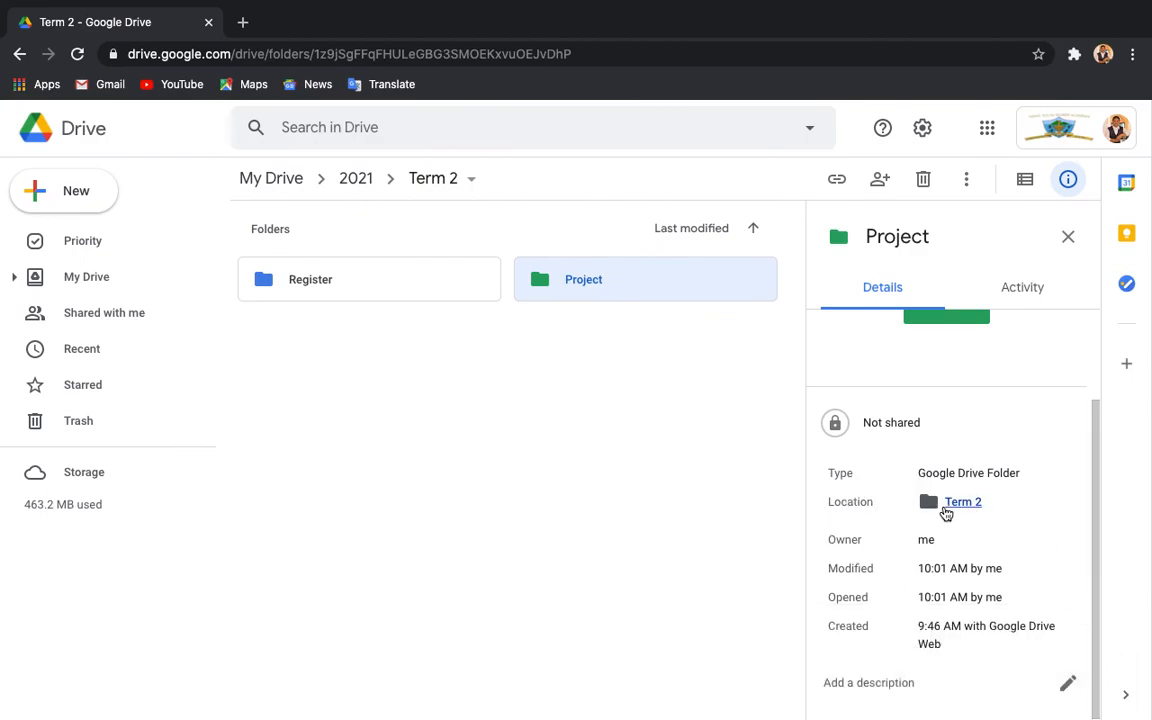
Add the description 'Folder for all the projects to be done this term' to Project.
mouse_move(929, 545)
left_click(1066, 684)
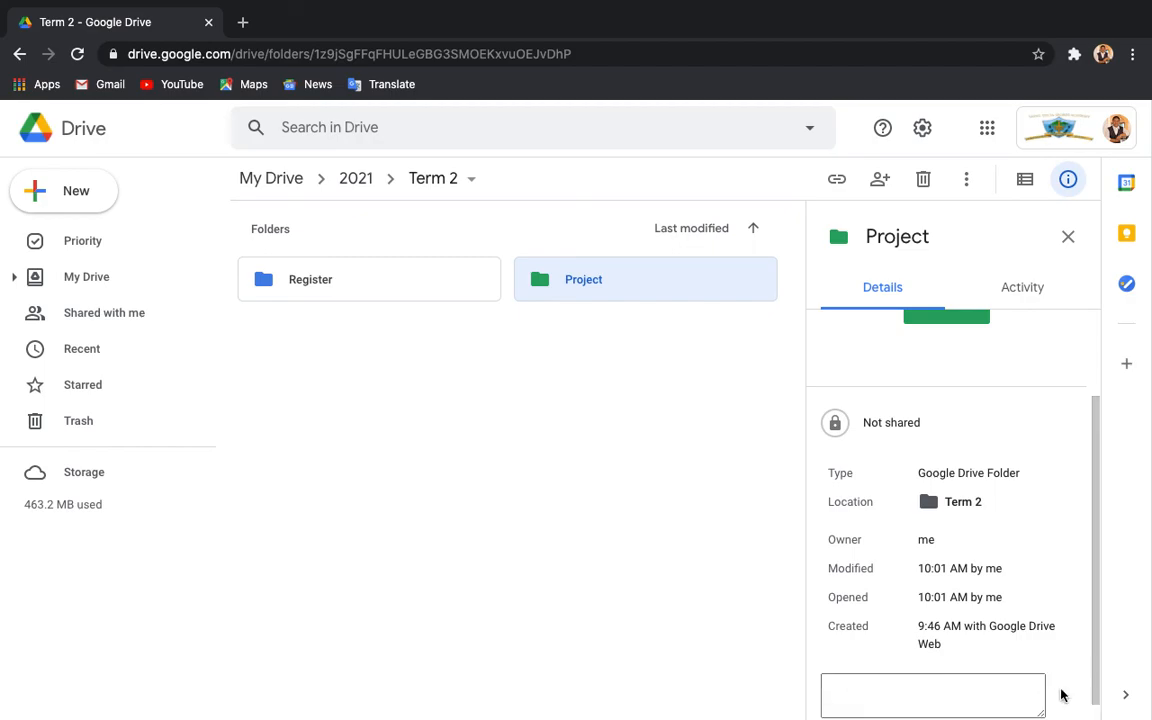
type("Folder for all the projects to be done this term")
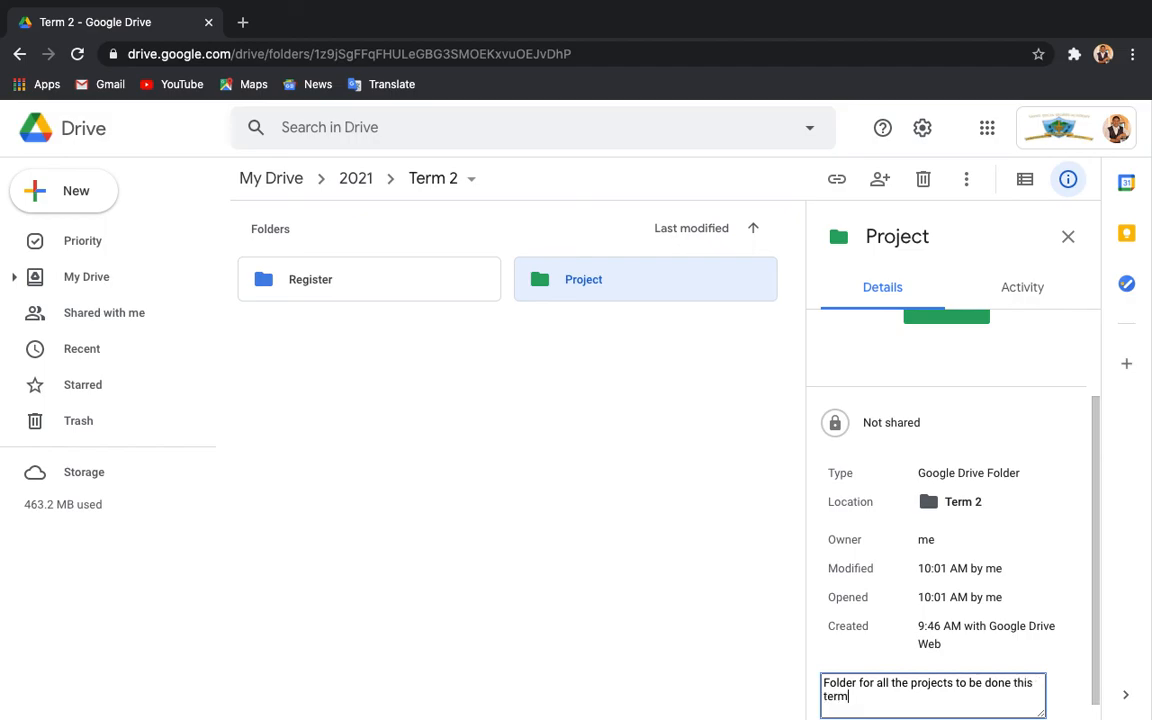
scroll(937, 640, "down", 1)
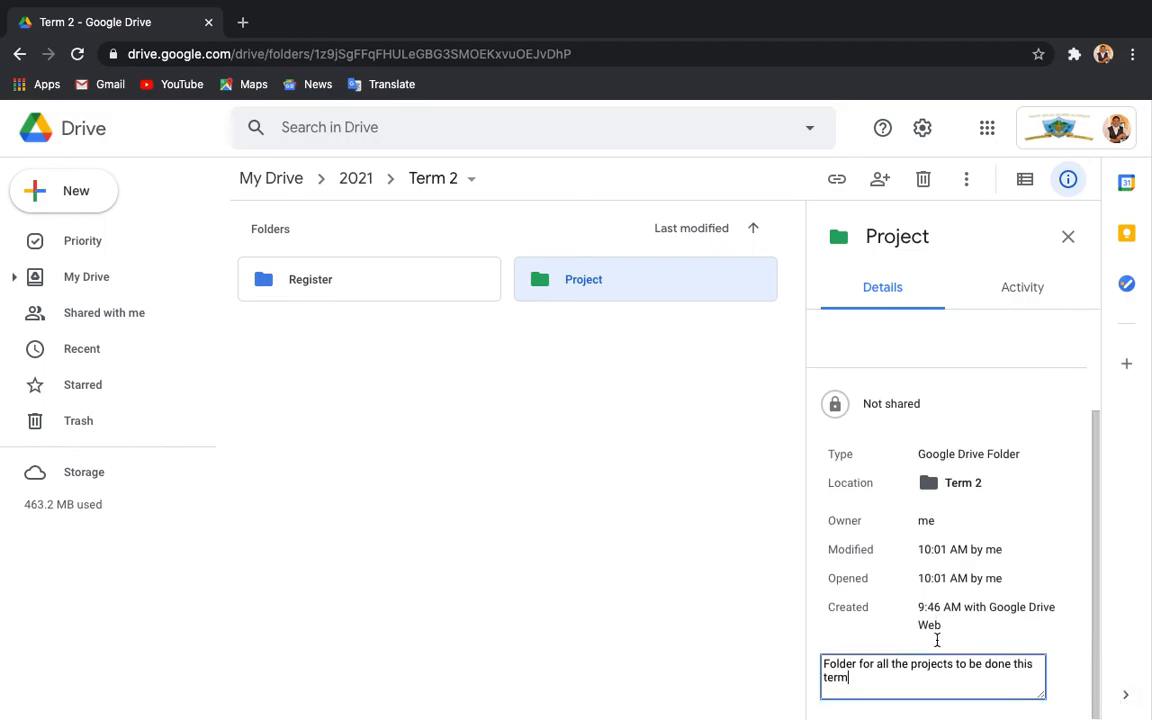
left_click(761, 607)
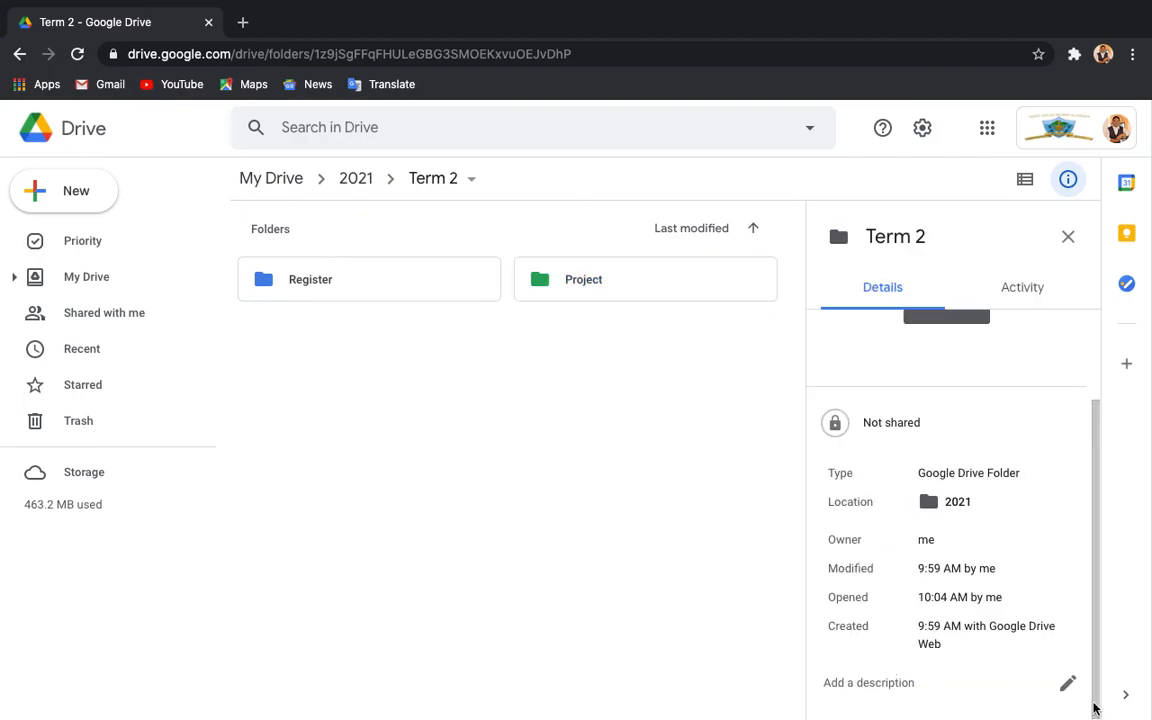
Add the description 'Folder for all projects to be done this term' to the Term 2 folder.
left_click(1069, 683)
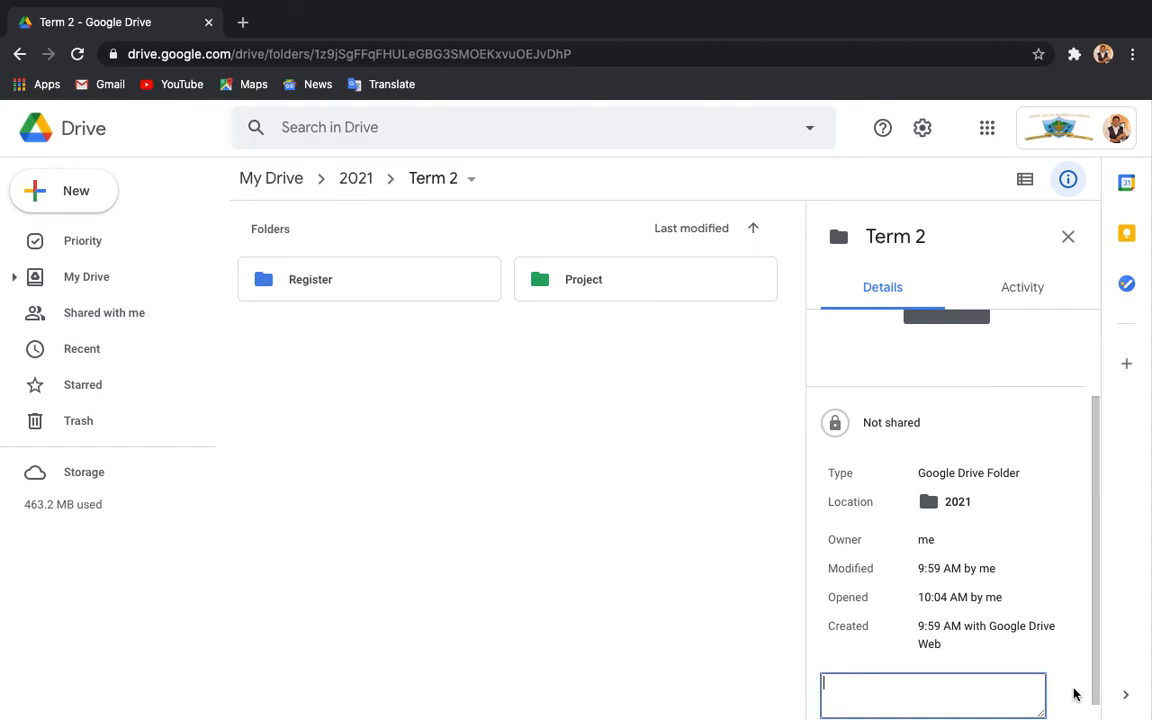
type("Folder for all projects t")
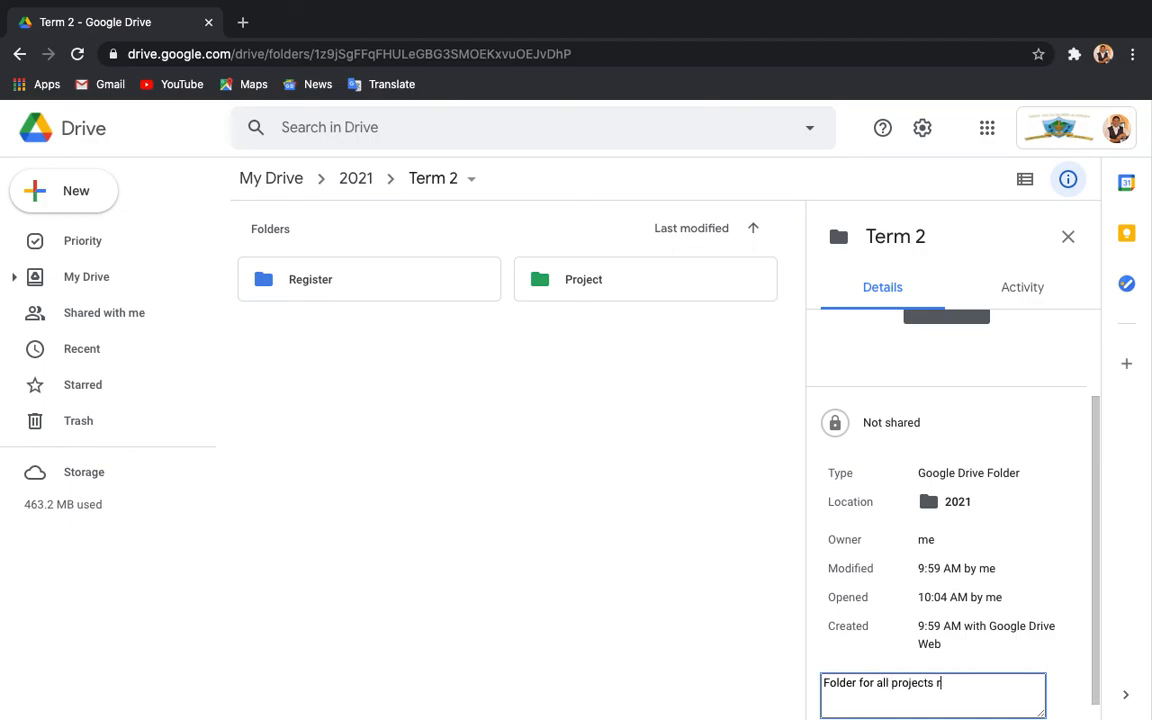
type("o be done this term")
key("Return")
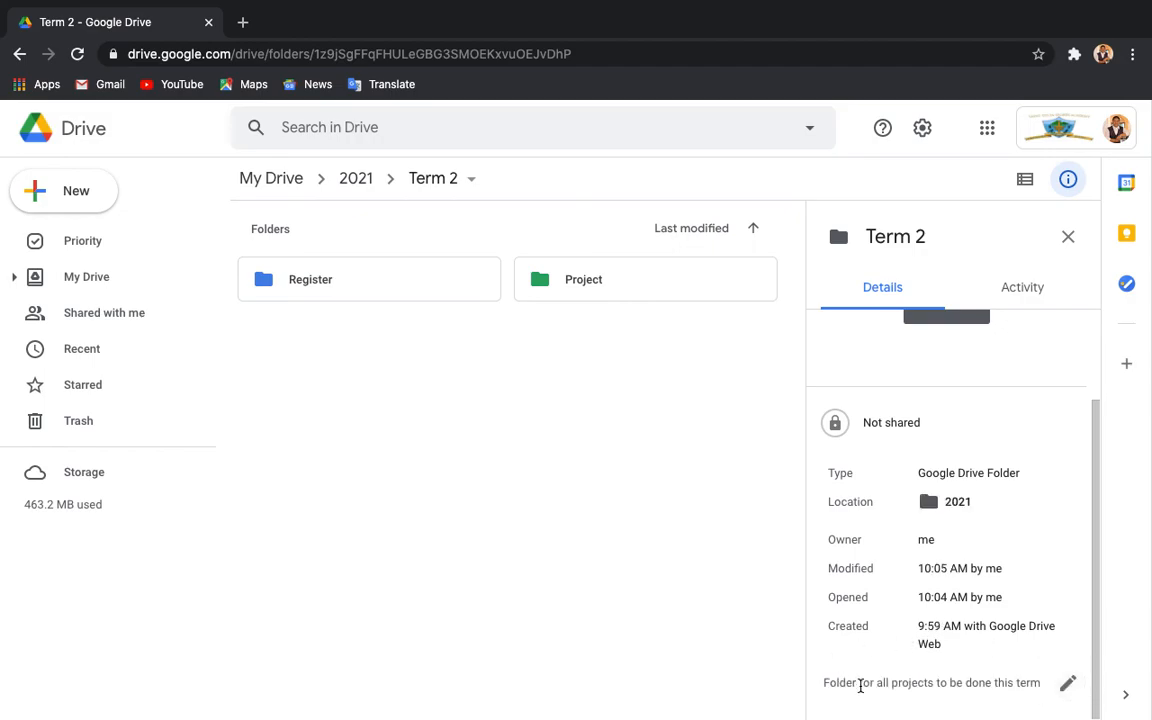
scroll(991, 596, "up", 3)
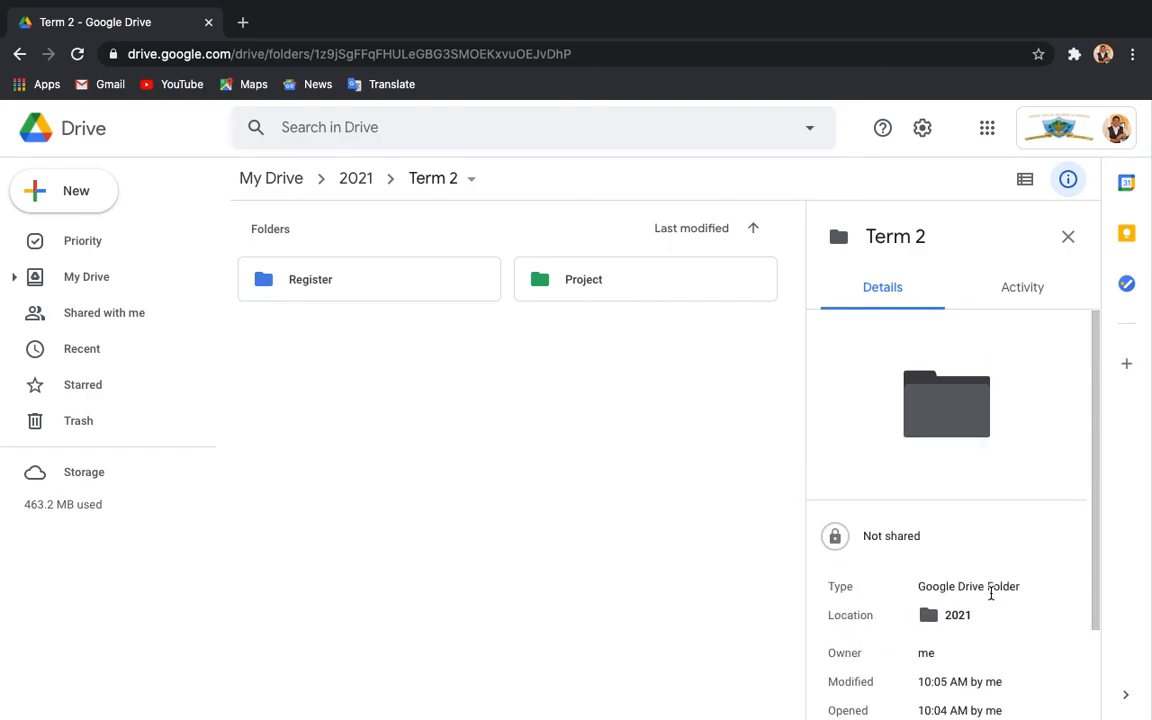
Review the Term 2 folder's activity history in the details panel.
left_click(1008, 293)
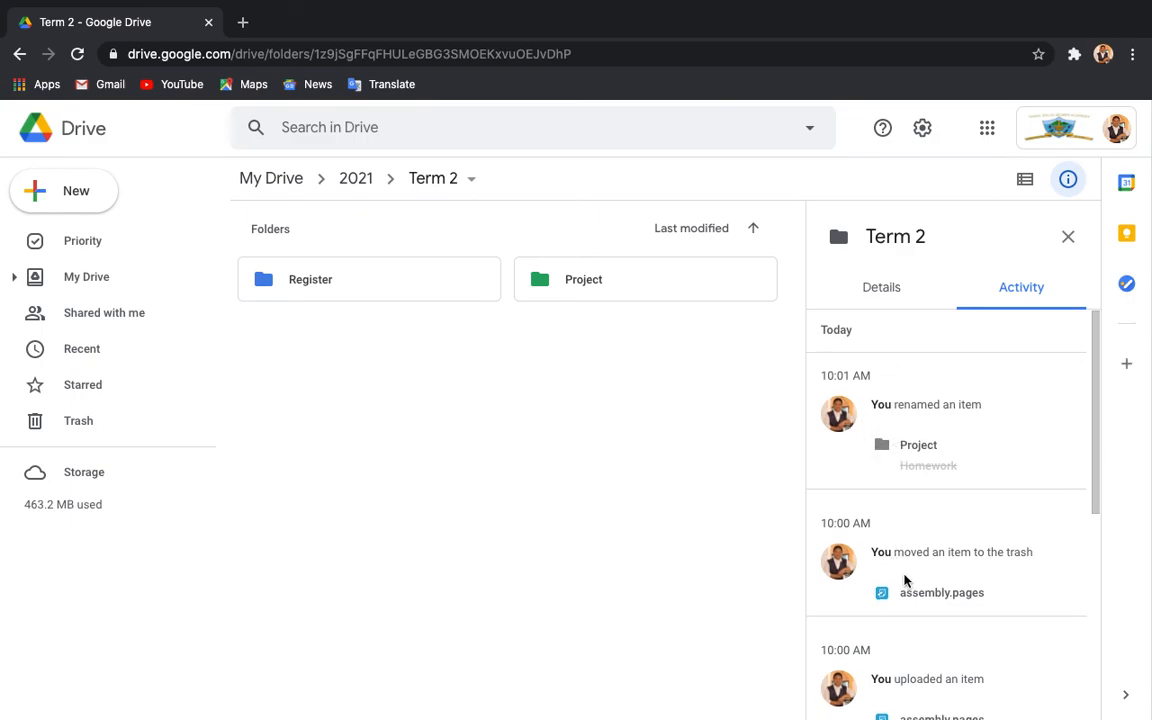
scroll(907, 578, "down", 5)
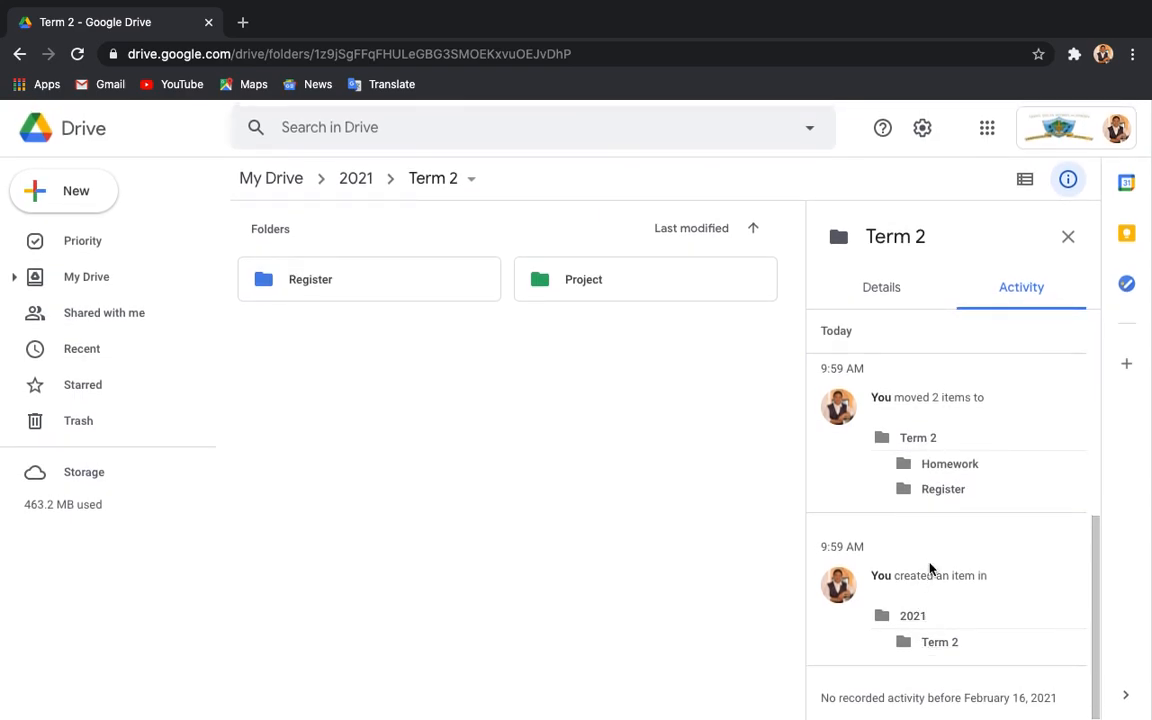
scroll(931, 565, "up", 2)
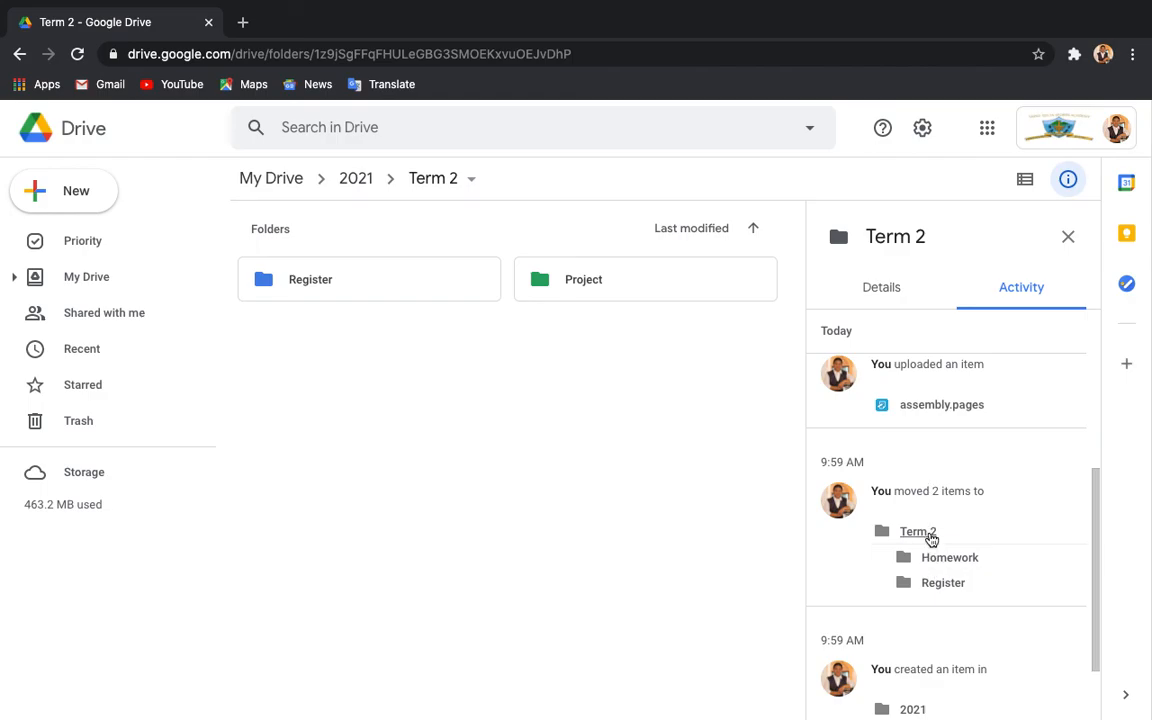
scroll(935, 505, "up", 4)
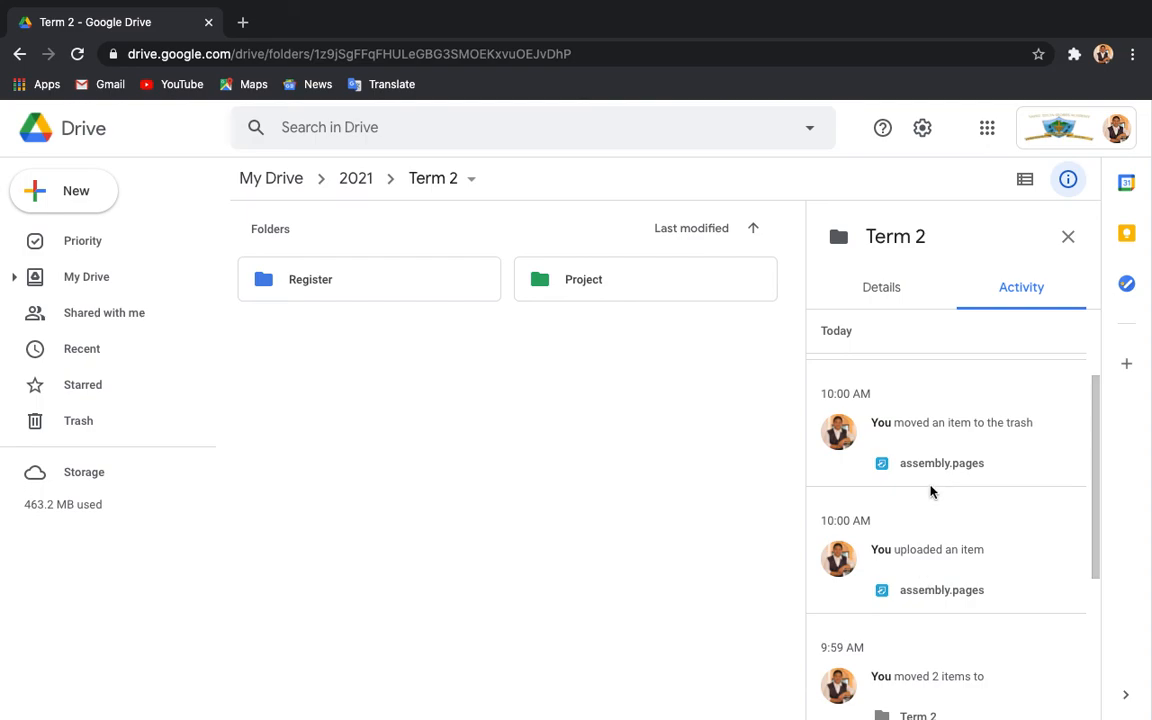
scroll(931, 489, "up", 3)
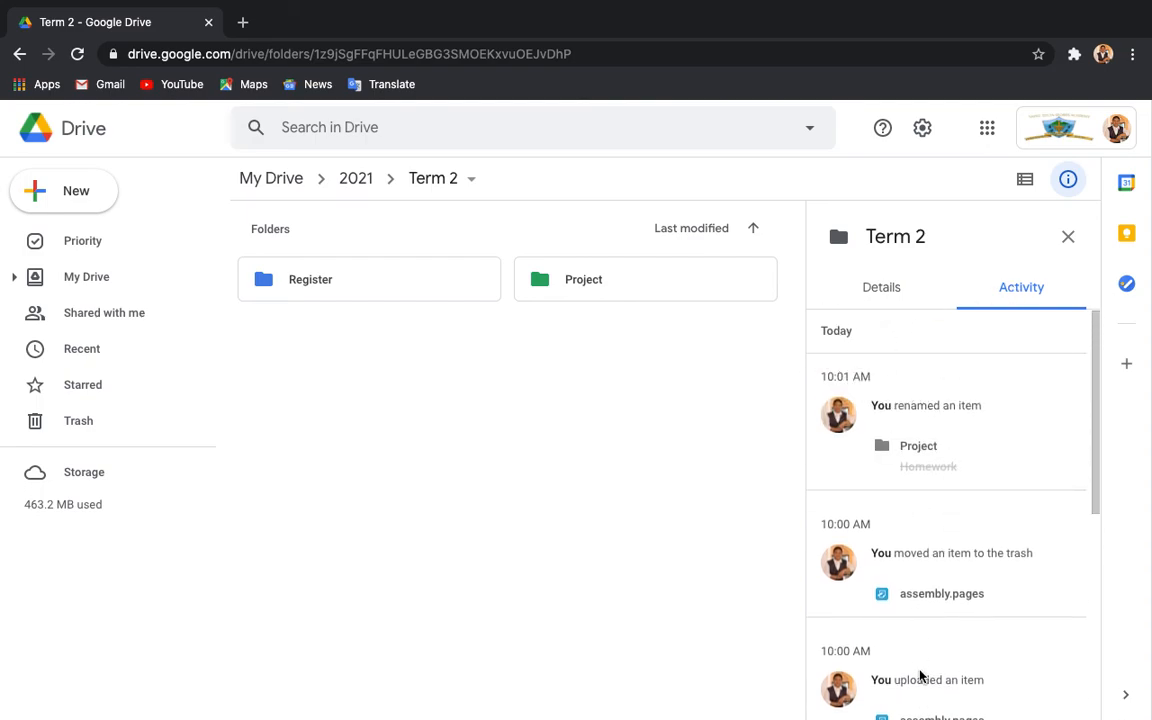
scroll(913, 689, "down", 8)
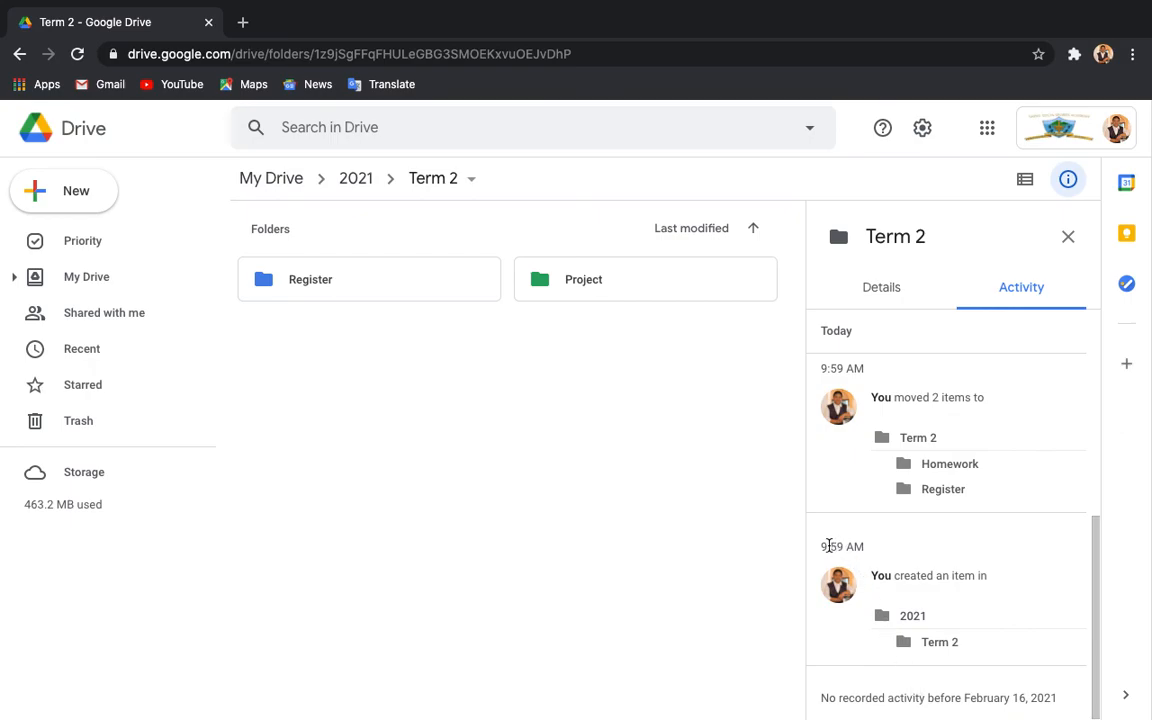
scroll(867, 538, "up", 2)
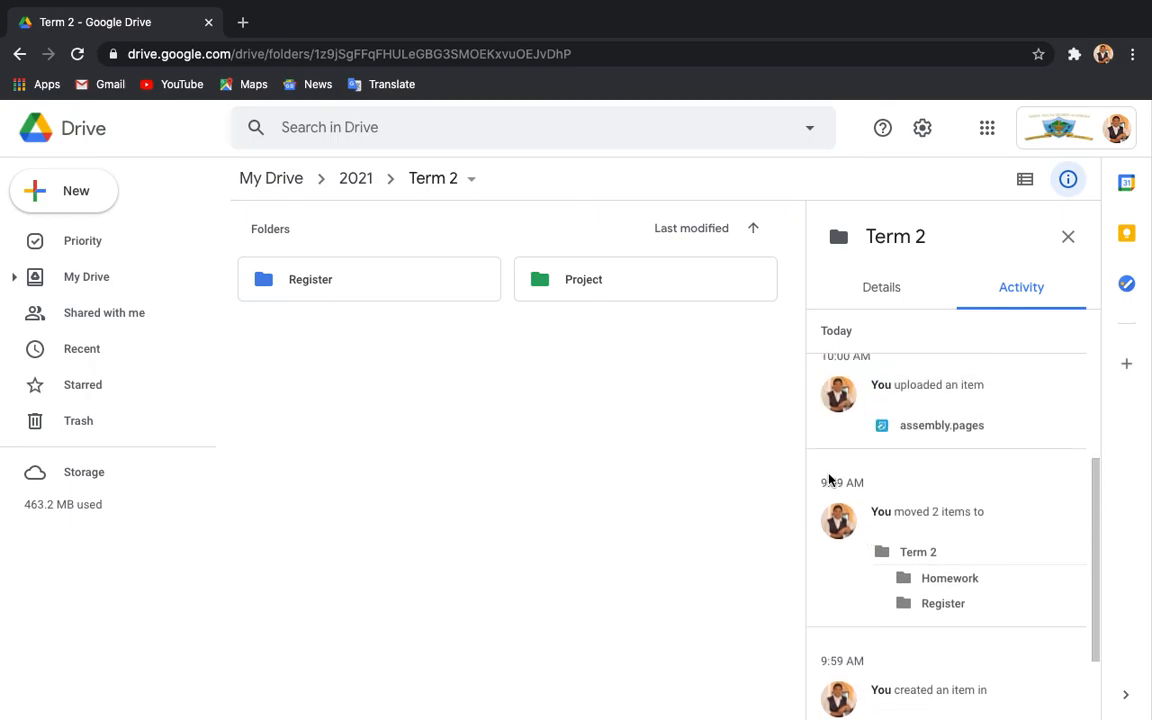
scroll(854, 468, "up", 5)
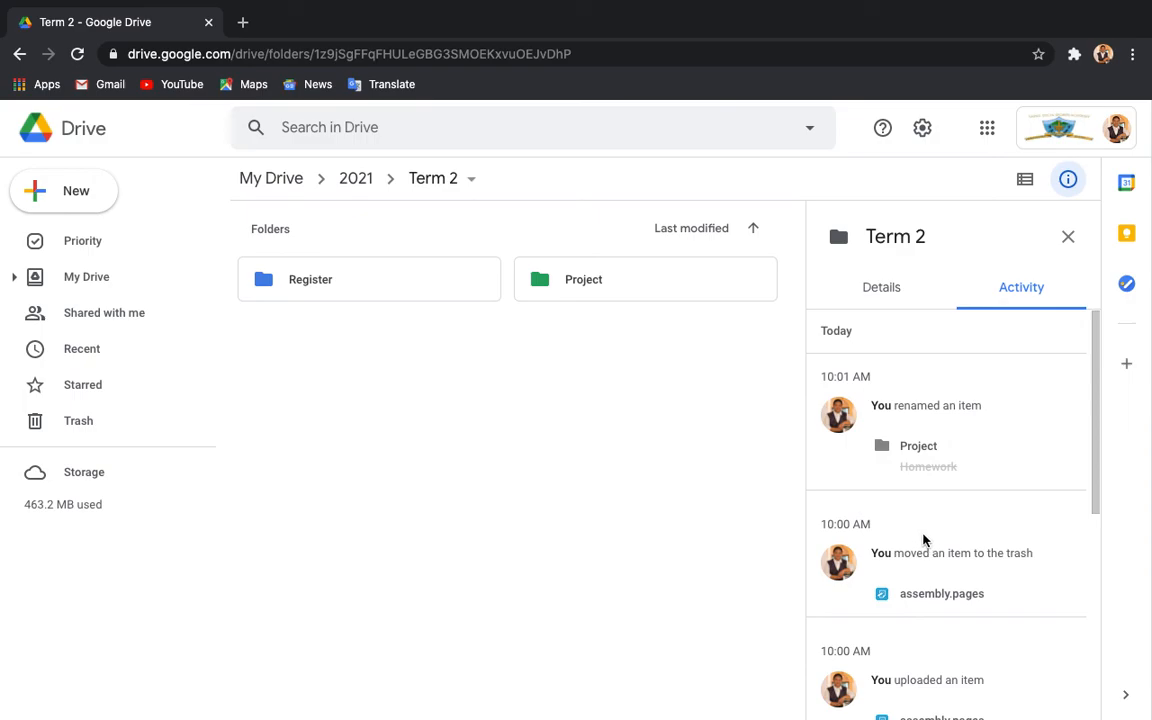
Open the Project folder from its rename entry, then go to the parent 2021 folder.
left_click(911, 447)
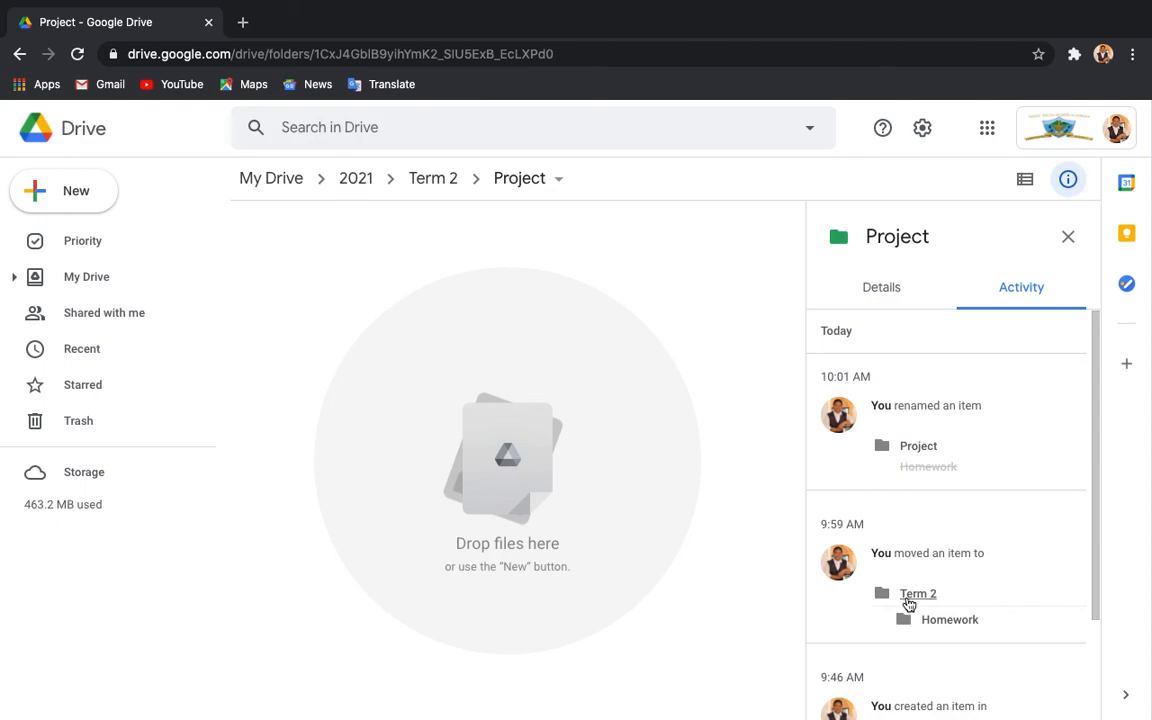
scroll(907, 600, "down", 3)
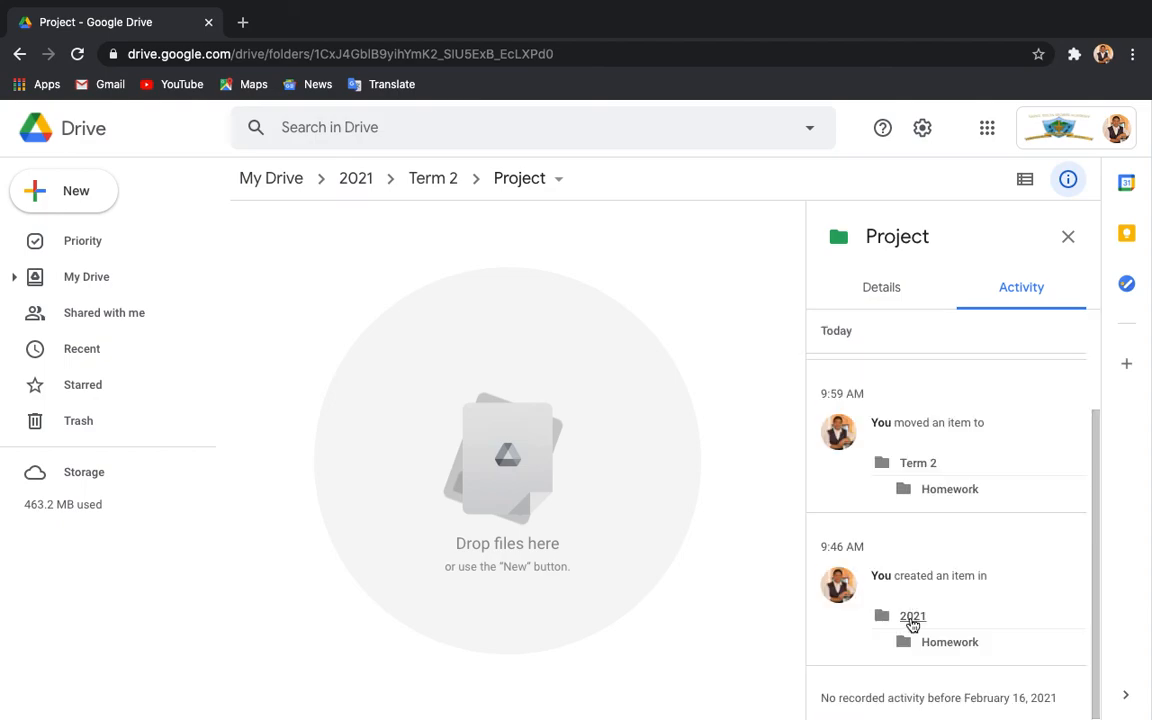
left_click(911, 619)
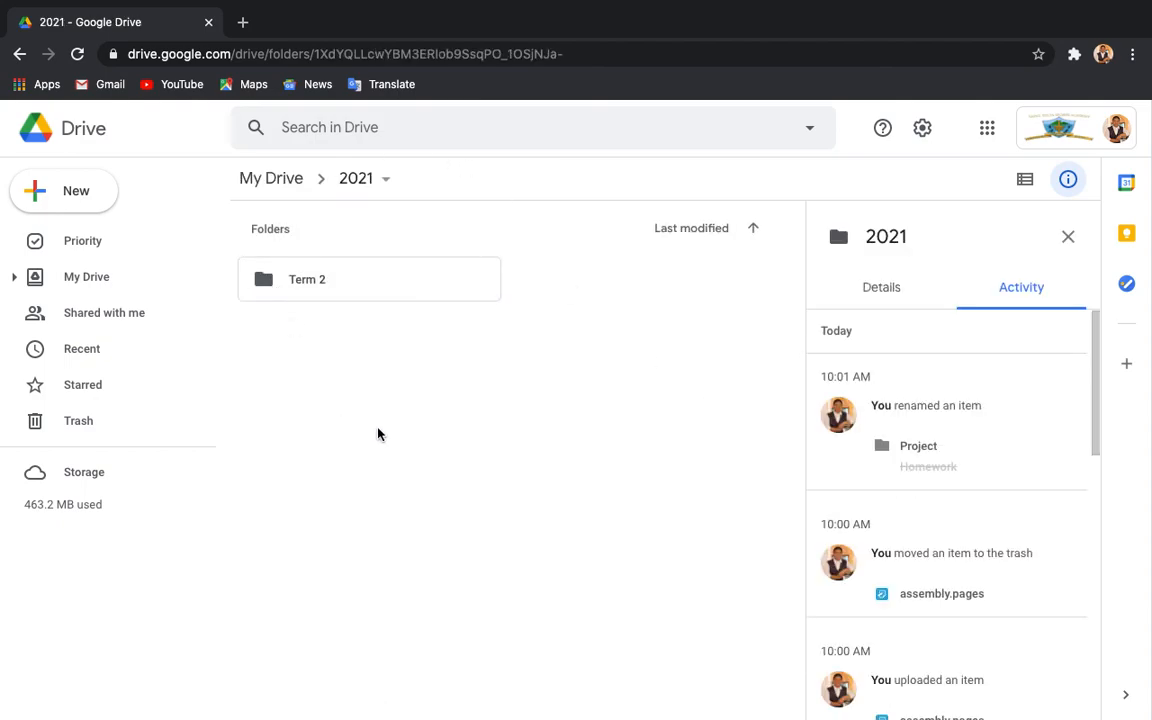
Hide the 2021 folder's details panel and bring up the Settings gear menu.
left_click(1066, 240)
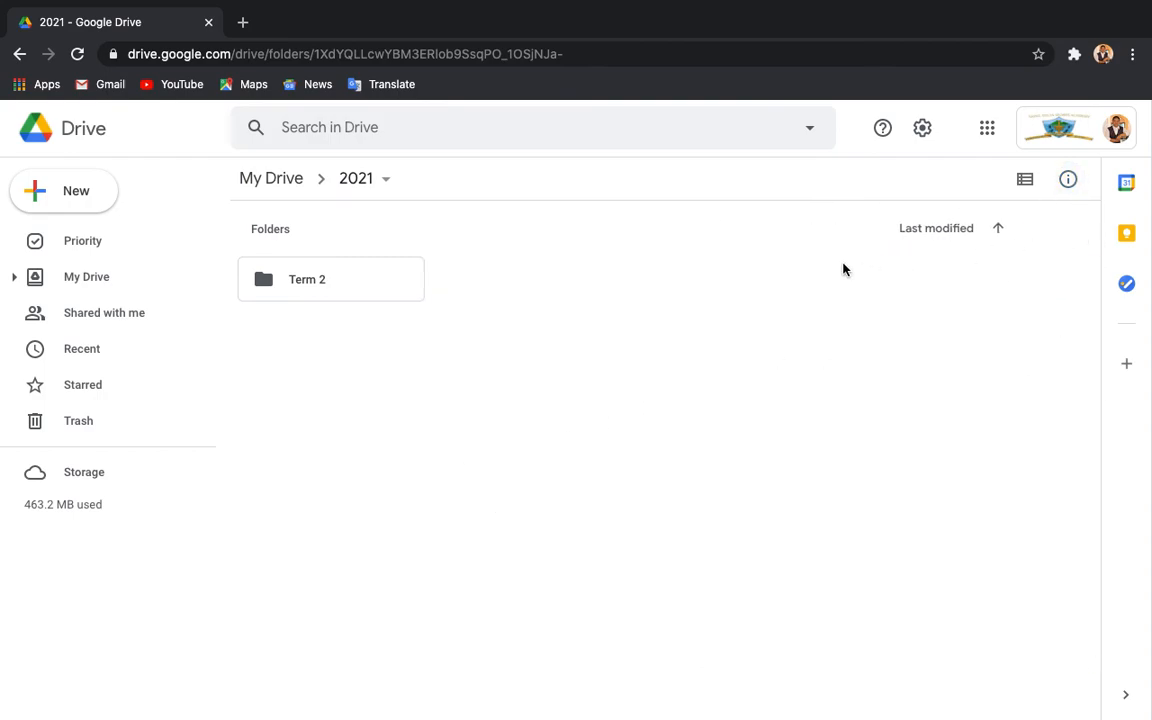
left_click(920, 126)
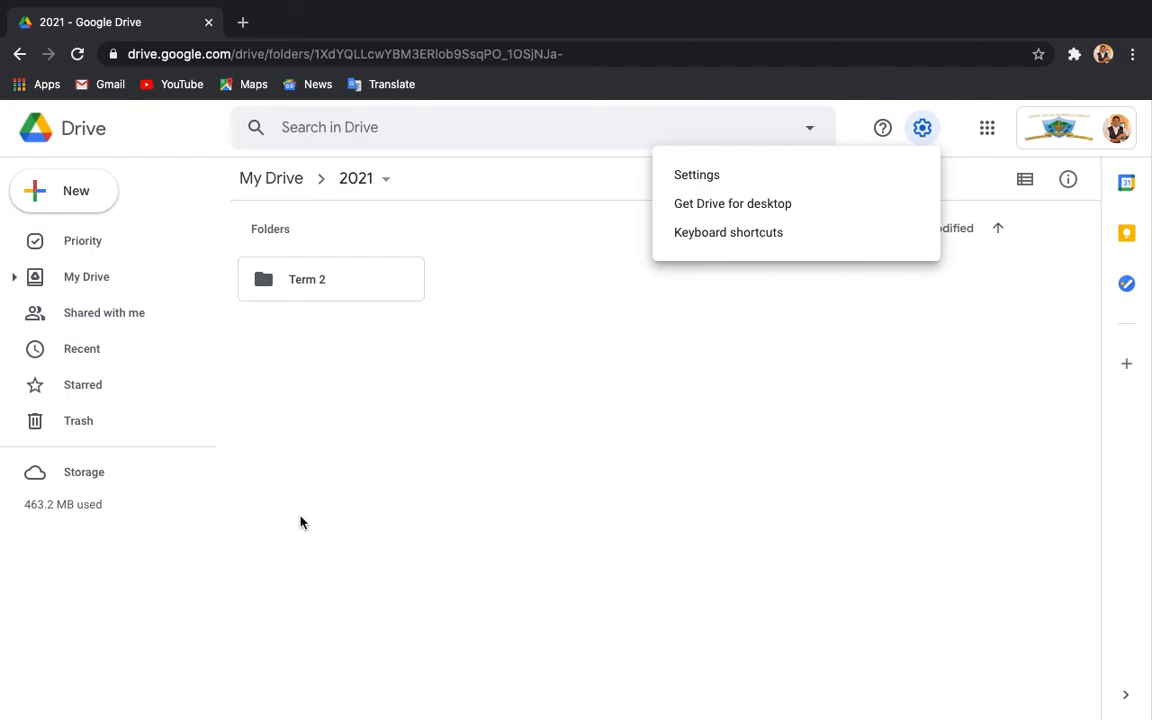
left_click(327, 525)
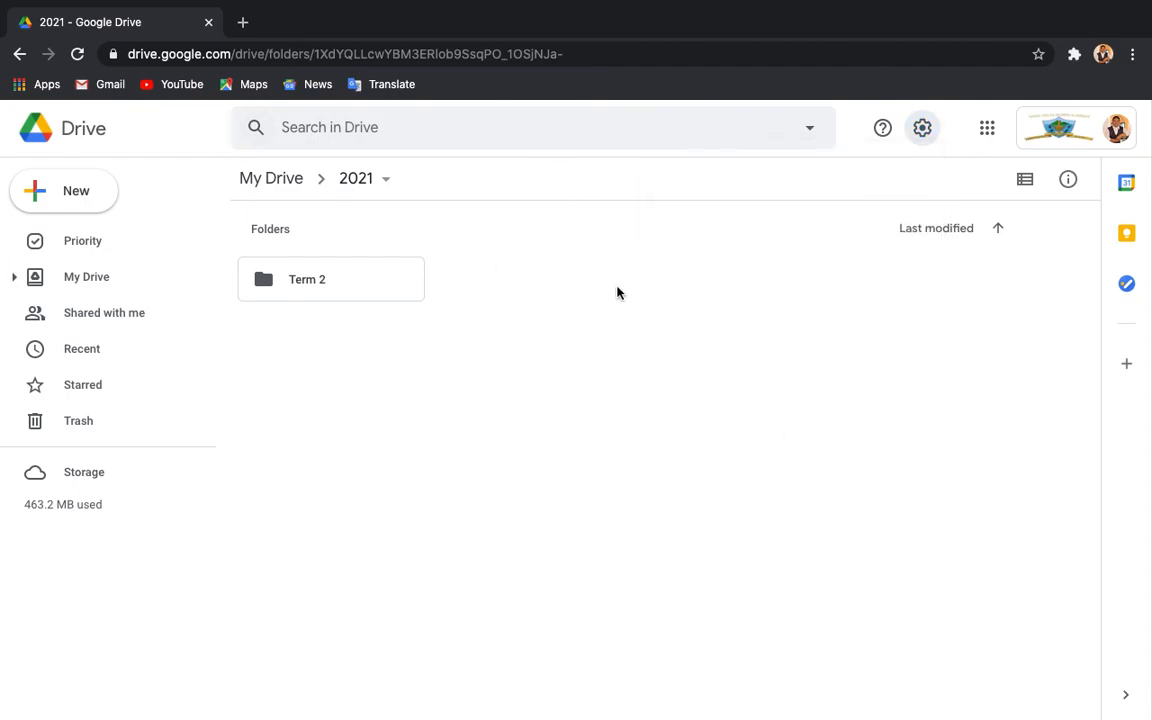
left_click(920, 130)
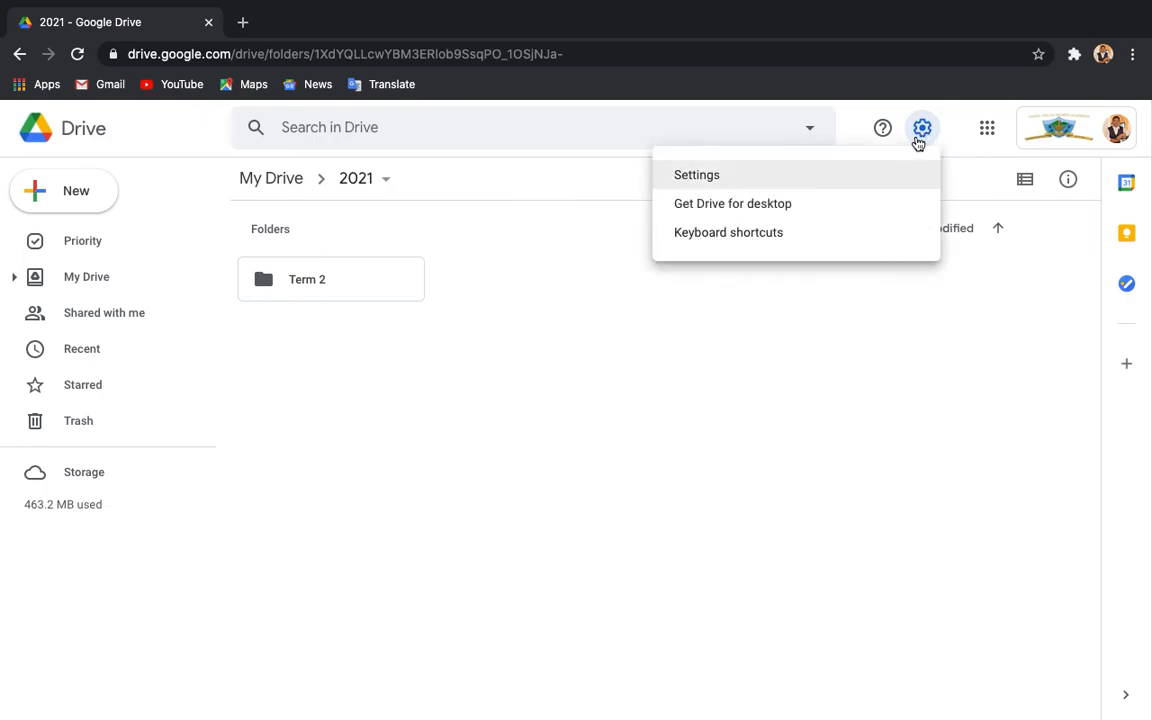
Browse the keyboard shortcuts list for selection, navigation and application, then close it.
left_click(738, 243)
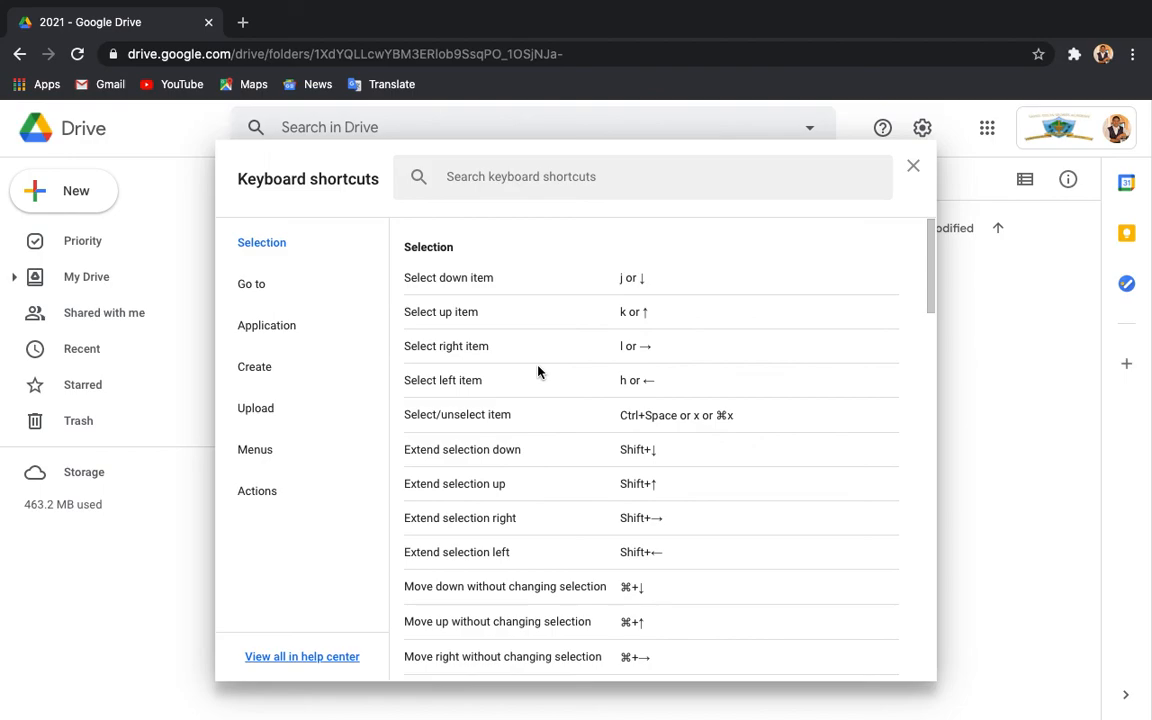
scroll(538, 372, "down", 4)
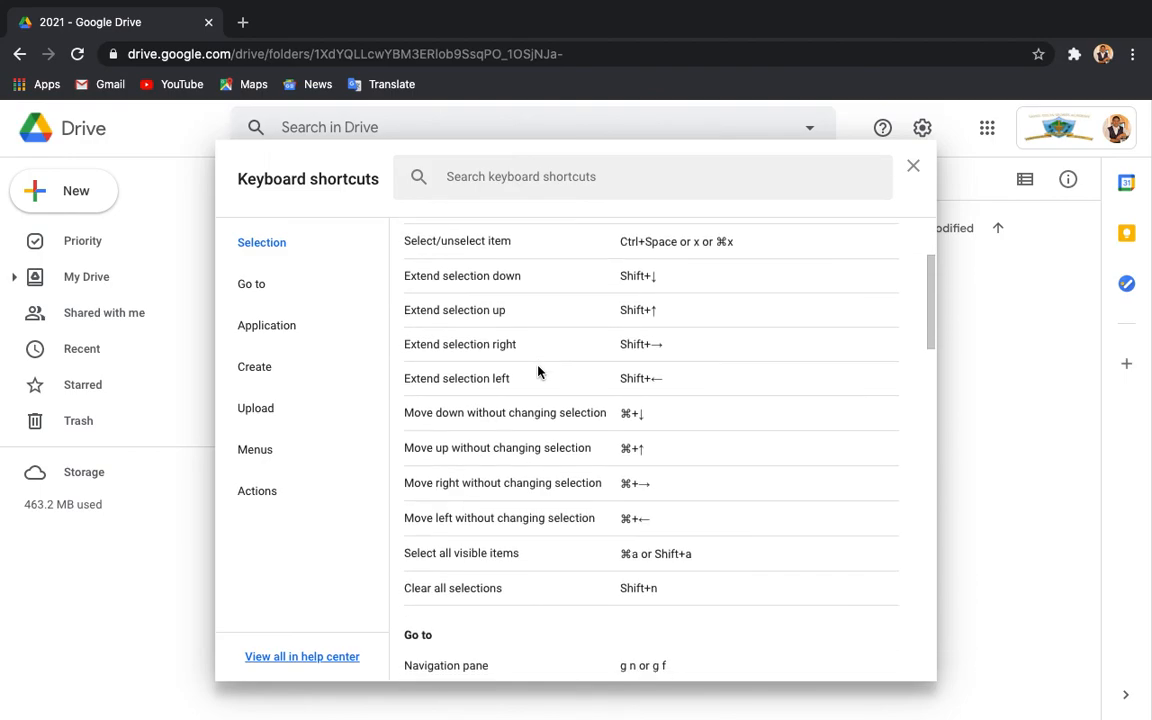
scroll(538, 372, "down", 3)
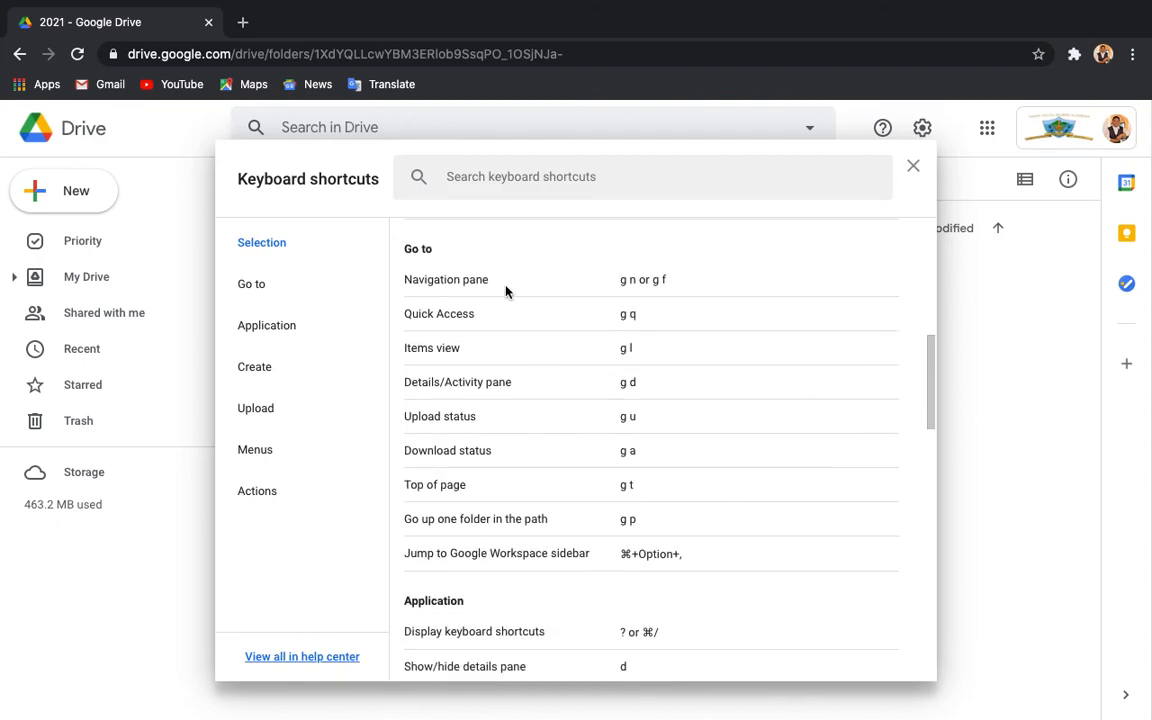
scroll(535, 398, "down", 3)
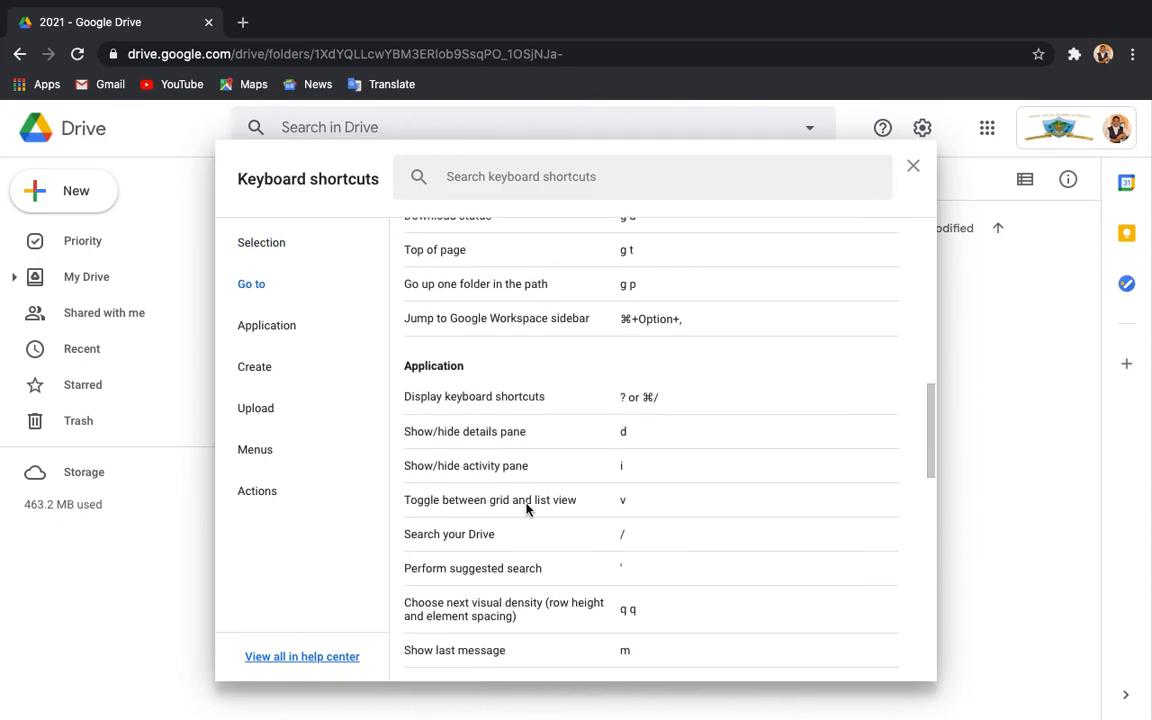
scroll(527, 510, "up", 10)
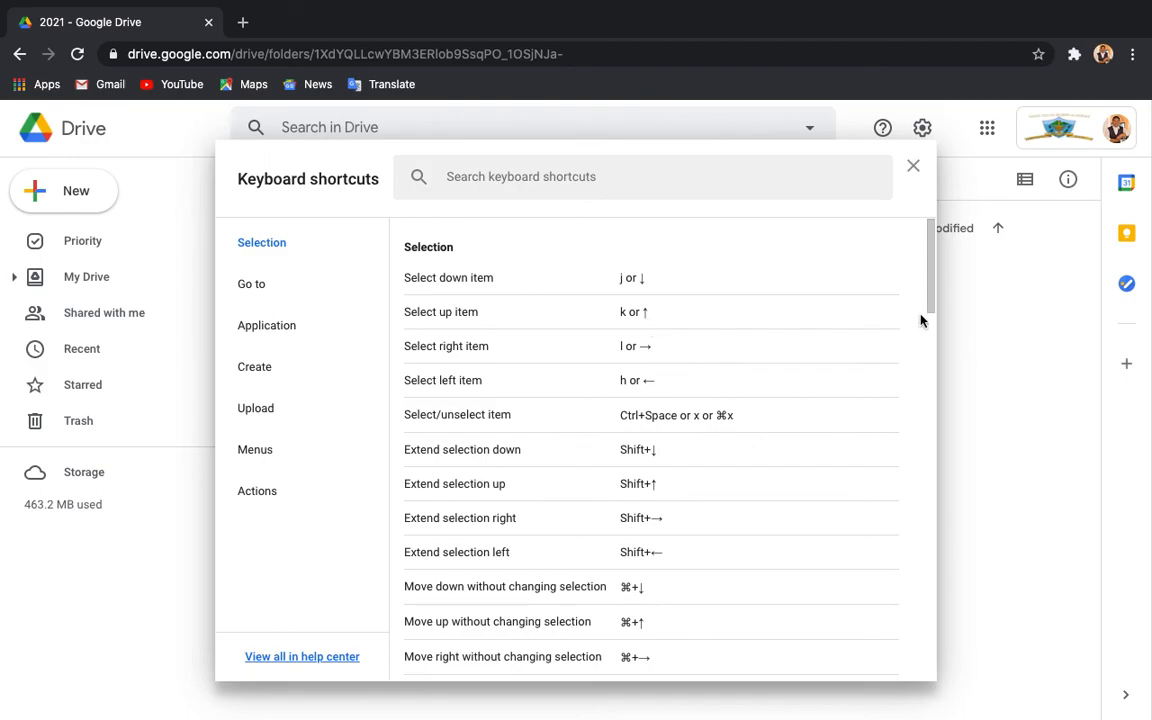
left_click(913, 167)
Open Term 2 and select its Register and Project folders.
double_click(311, 283)
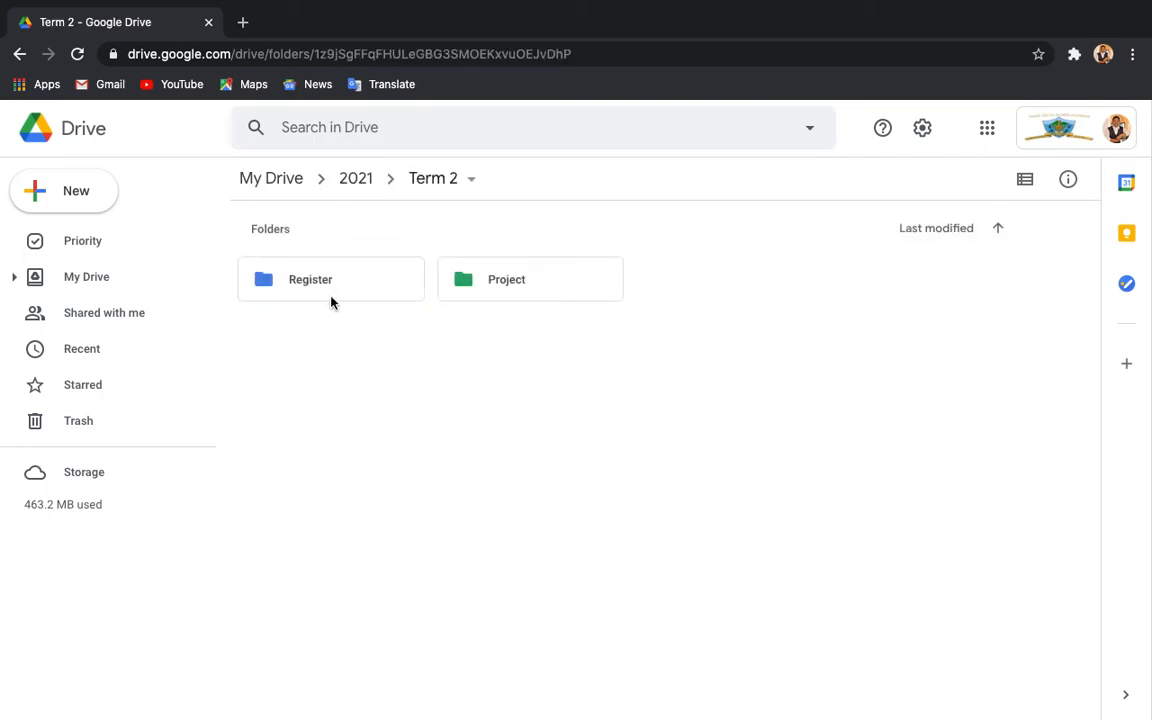
left_click(347, 287)
key("shift+z")
key("Right")
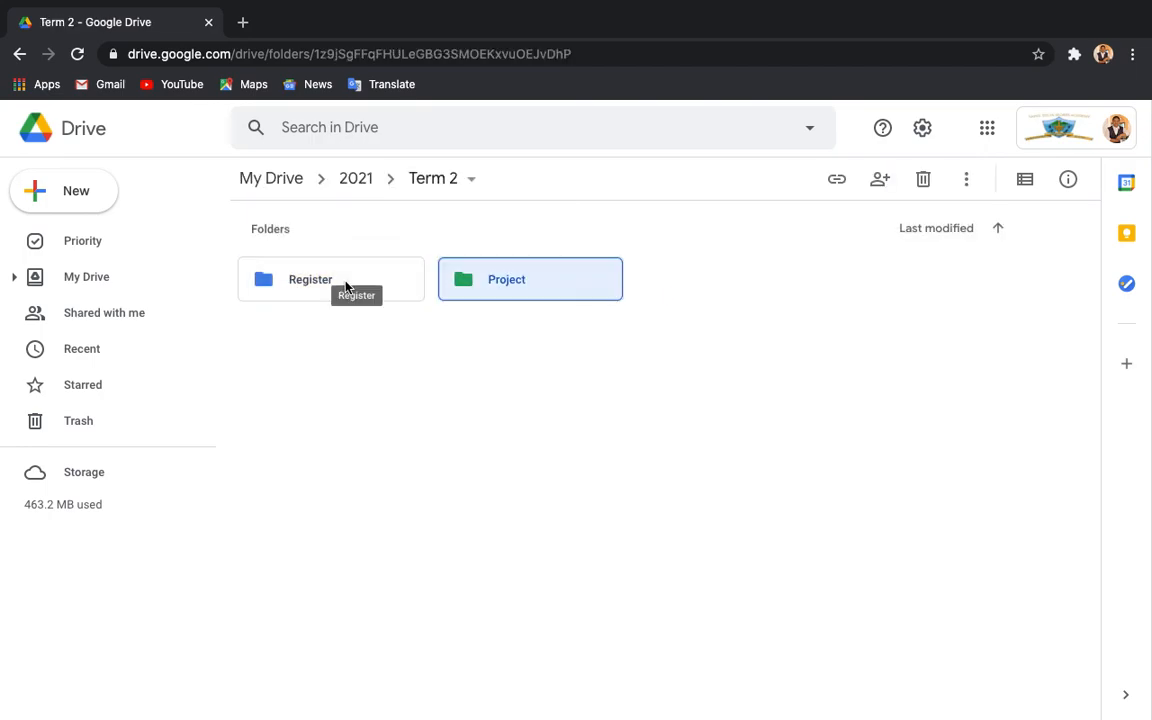
Switch Term 2 to list view and move the selection between Register and Project.
left_click(1020, 188)
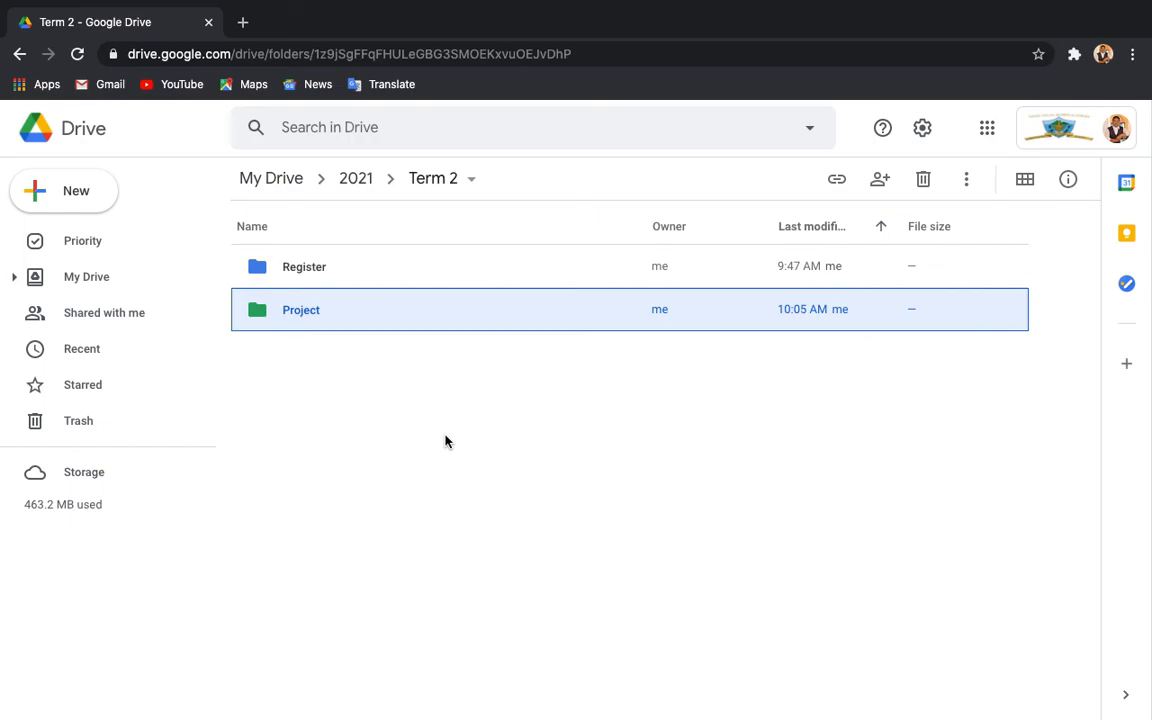
key("Up")
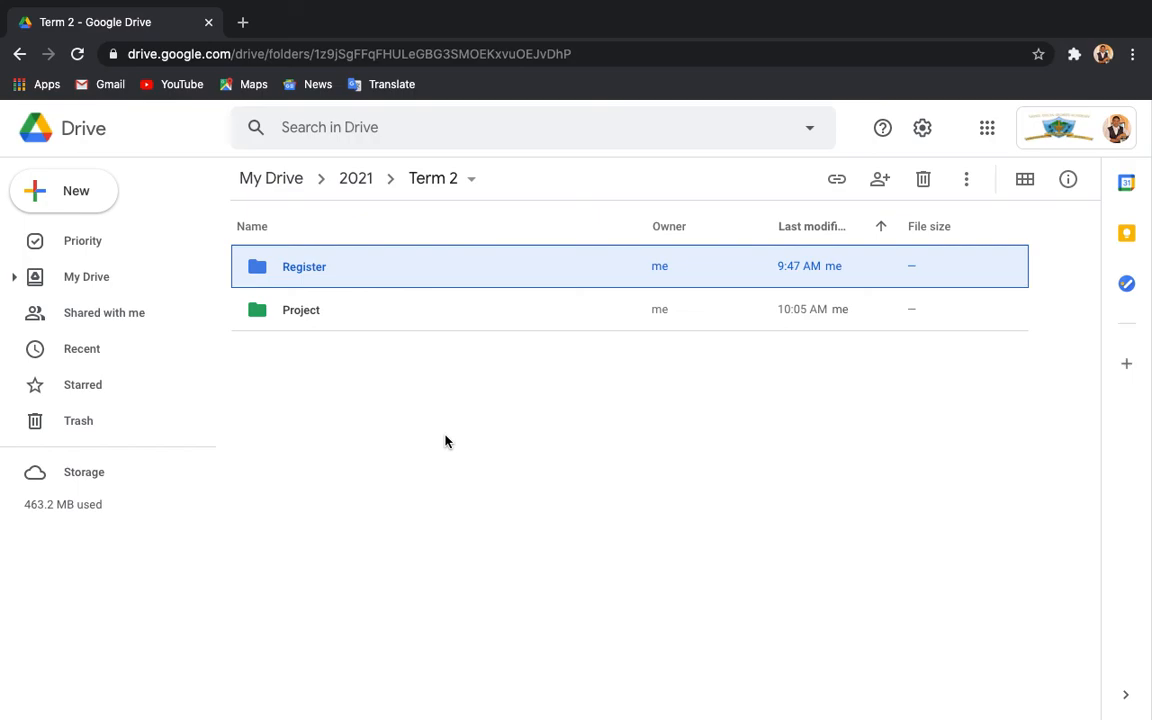
key("Down")
key("Up")
key("Down")
key("Up")
key("Down")
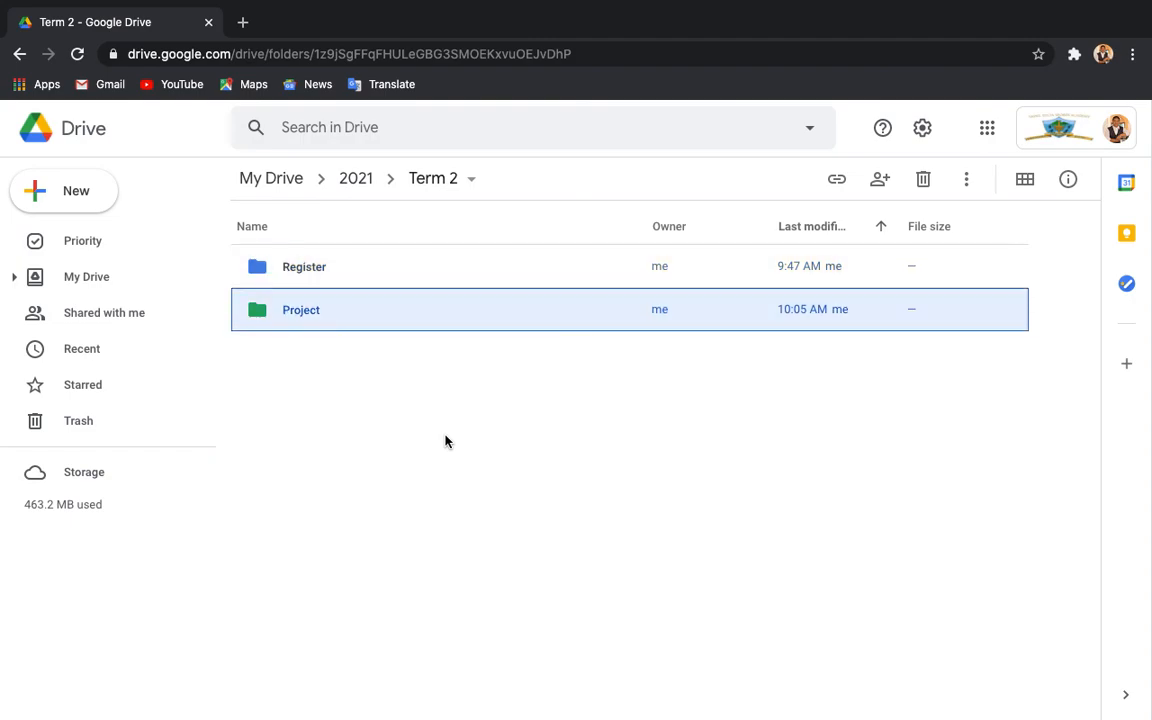
Check the Register folder's more-actions menu, then open Drive Settings on the General section.
left_click(918, 130)
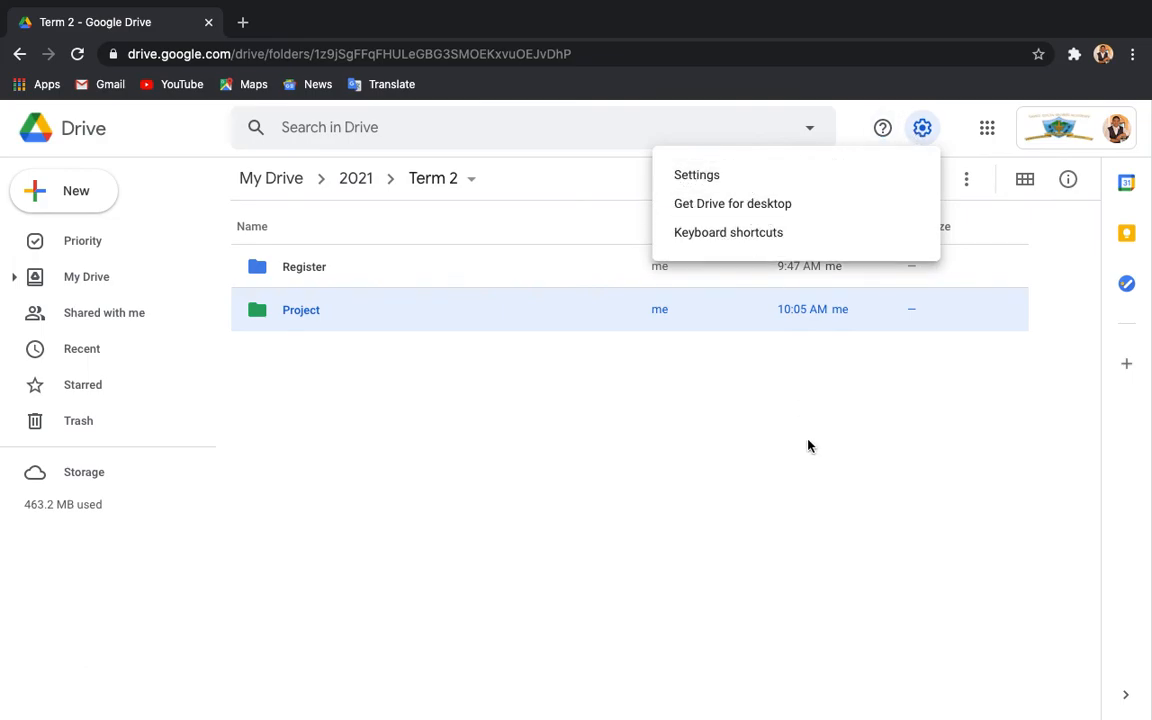
left_click(835, 380)
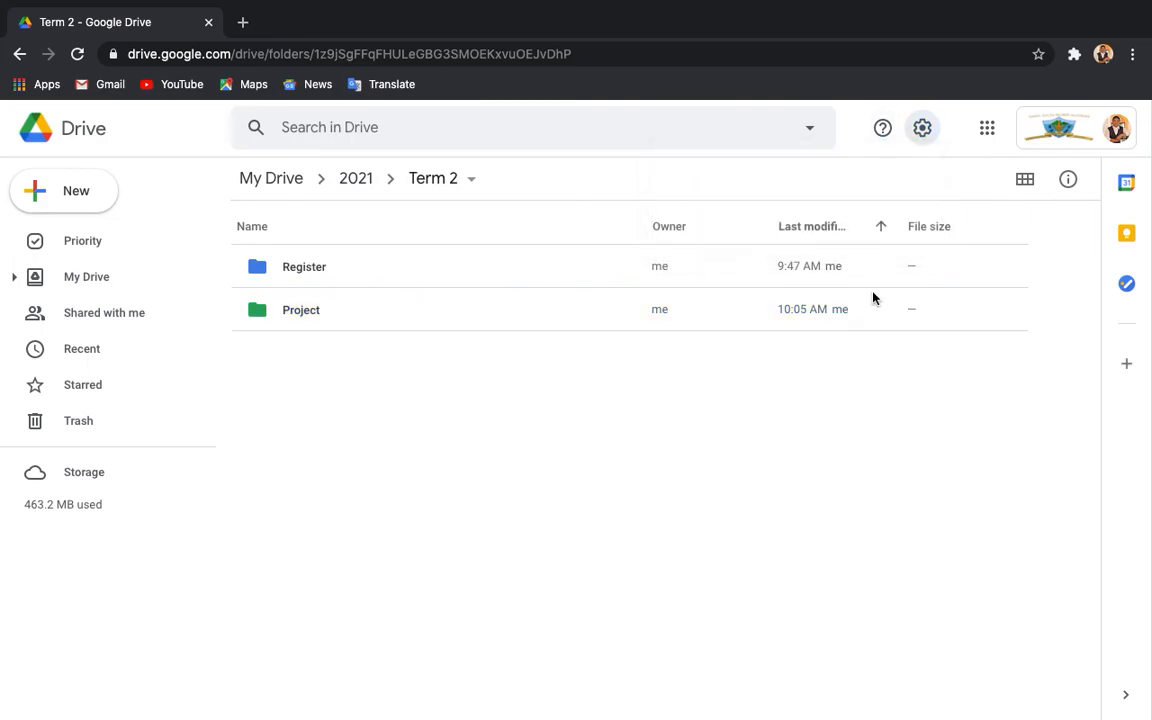
left_click(674, 270)
left_click(966, 179)
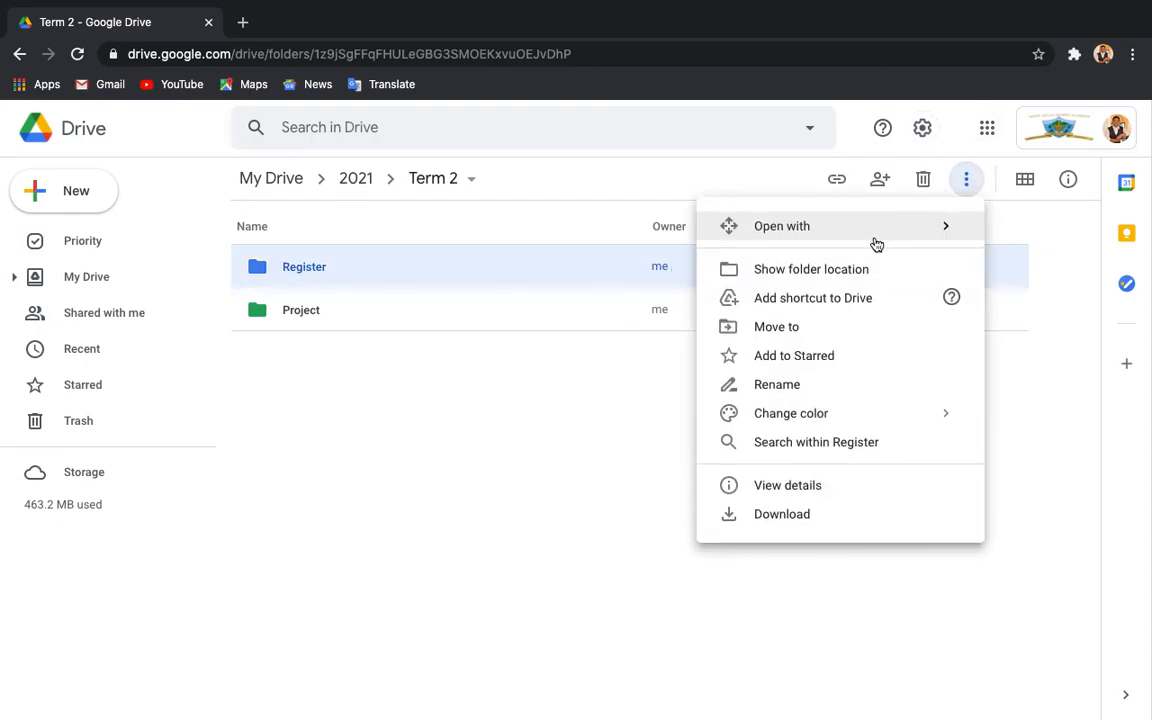
left_click(276, 517)
left_click(368, 268)
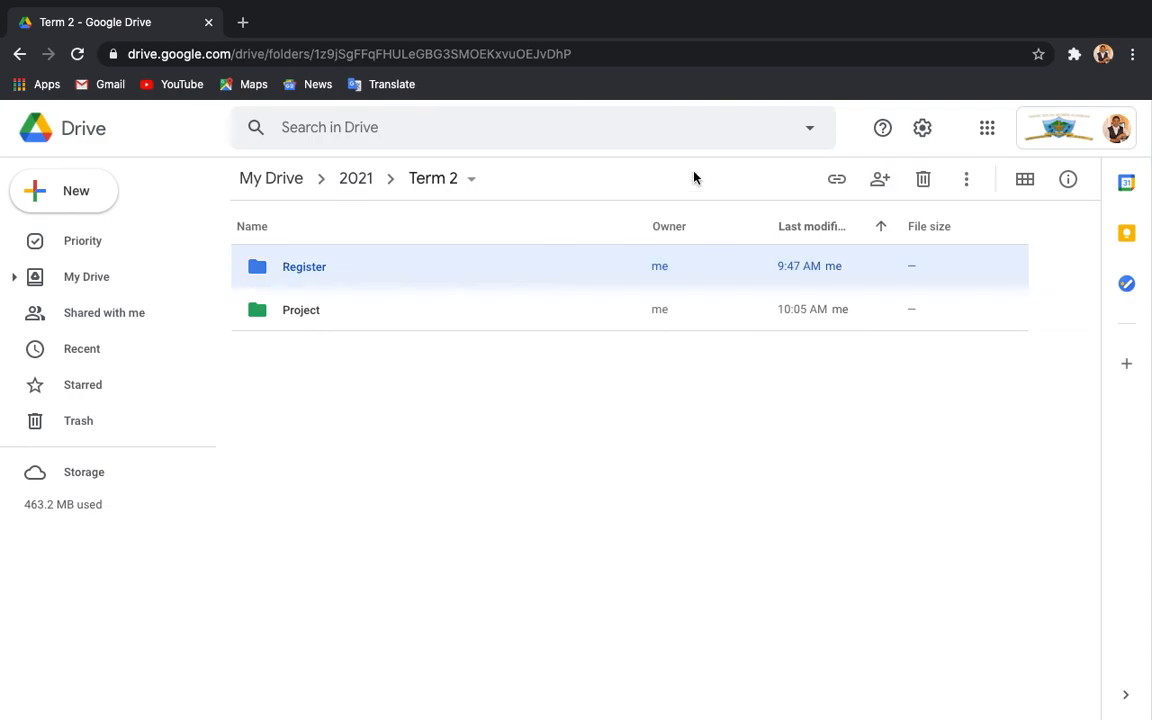
left_click(926, 135)
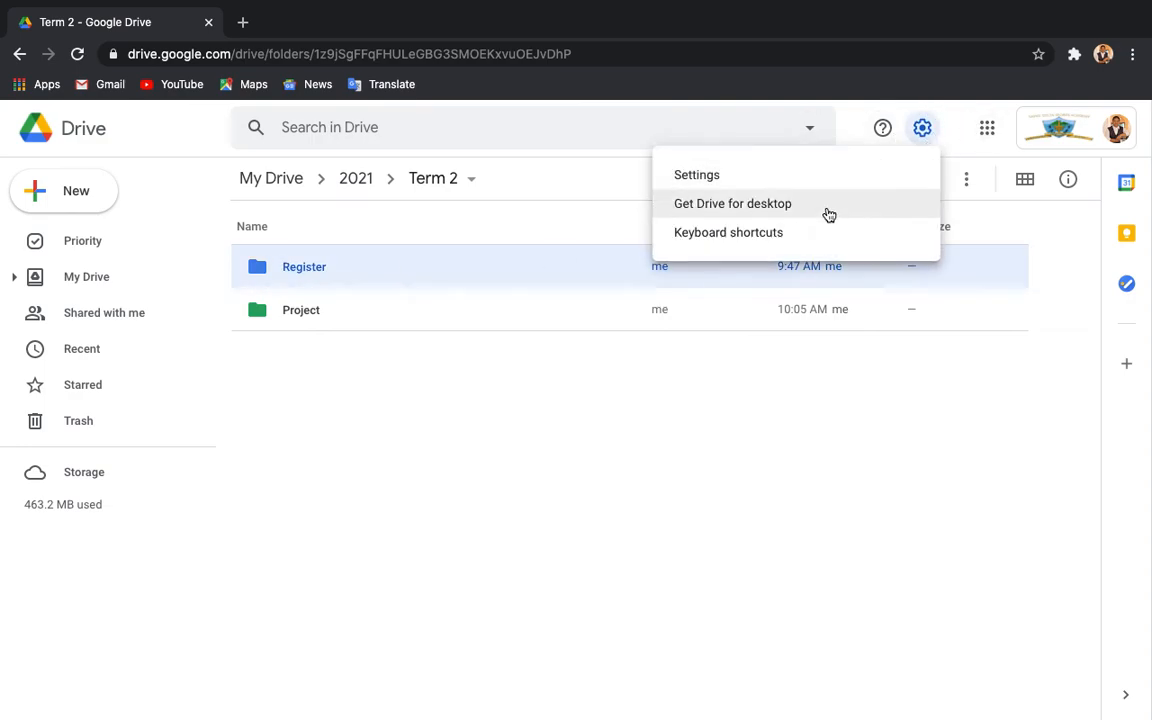
left_click(757, 176)
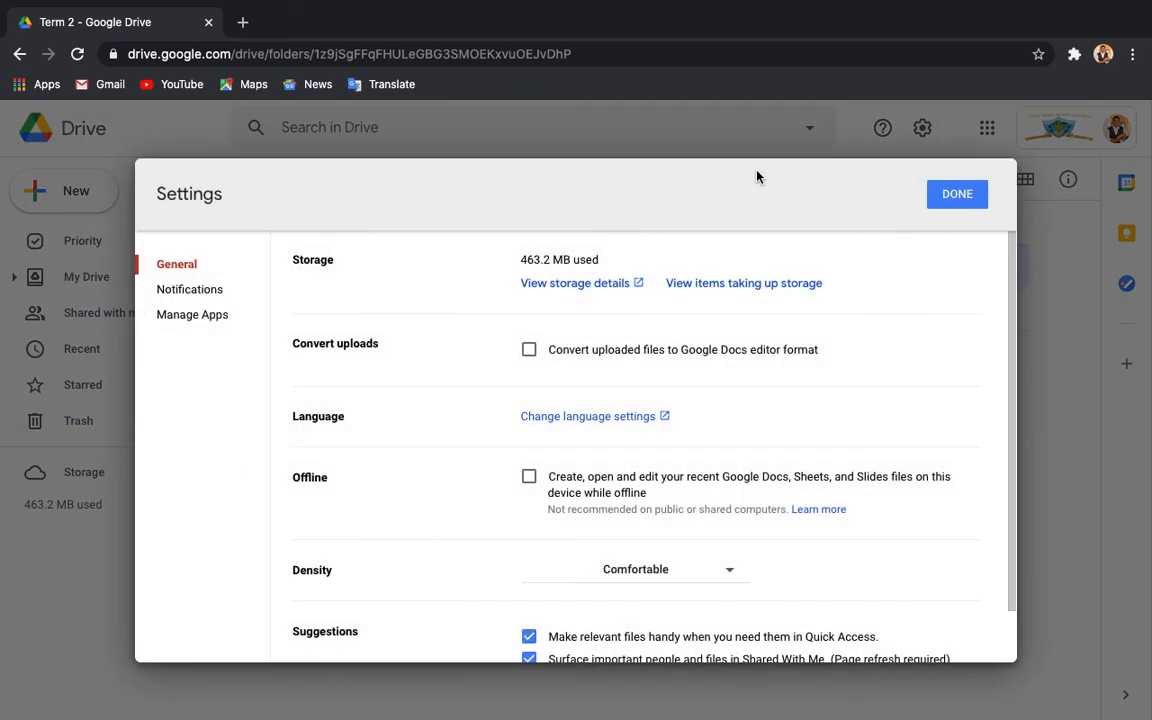
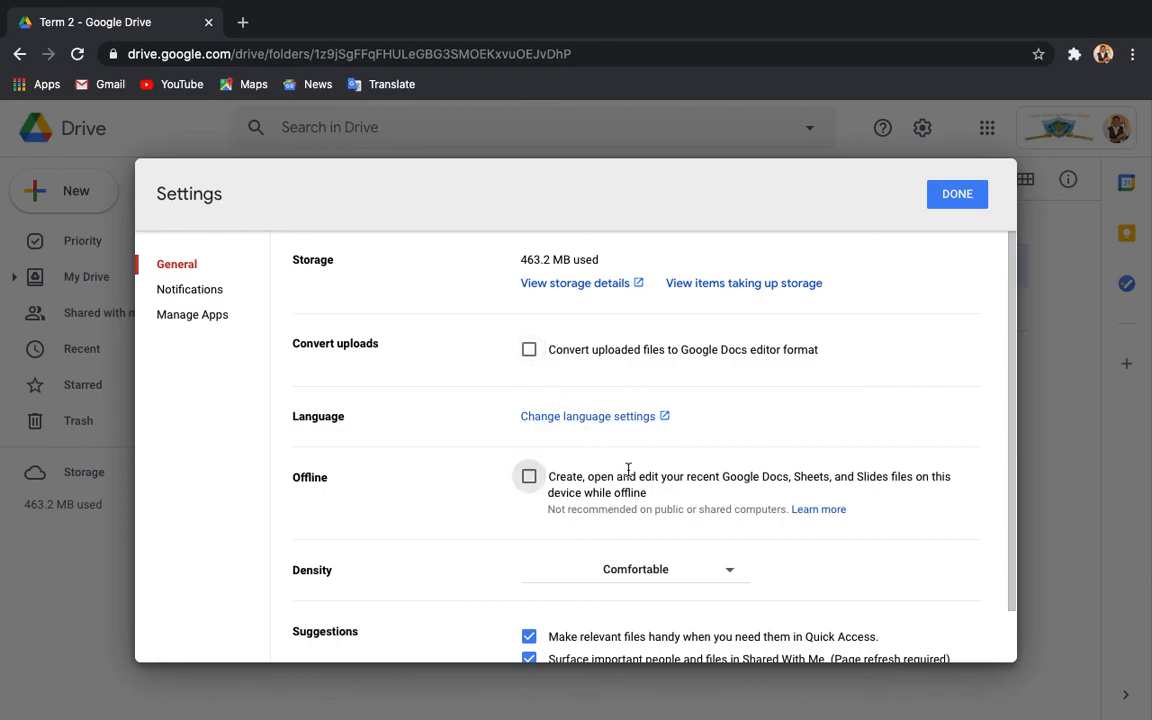
Scroll down the General settings, then bring up the Notifications section for browser and email updates.
scroll(627, 473, "down", 1)
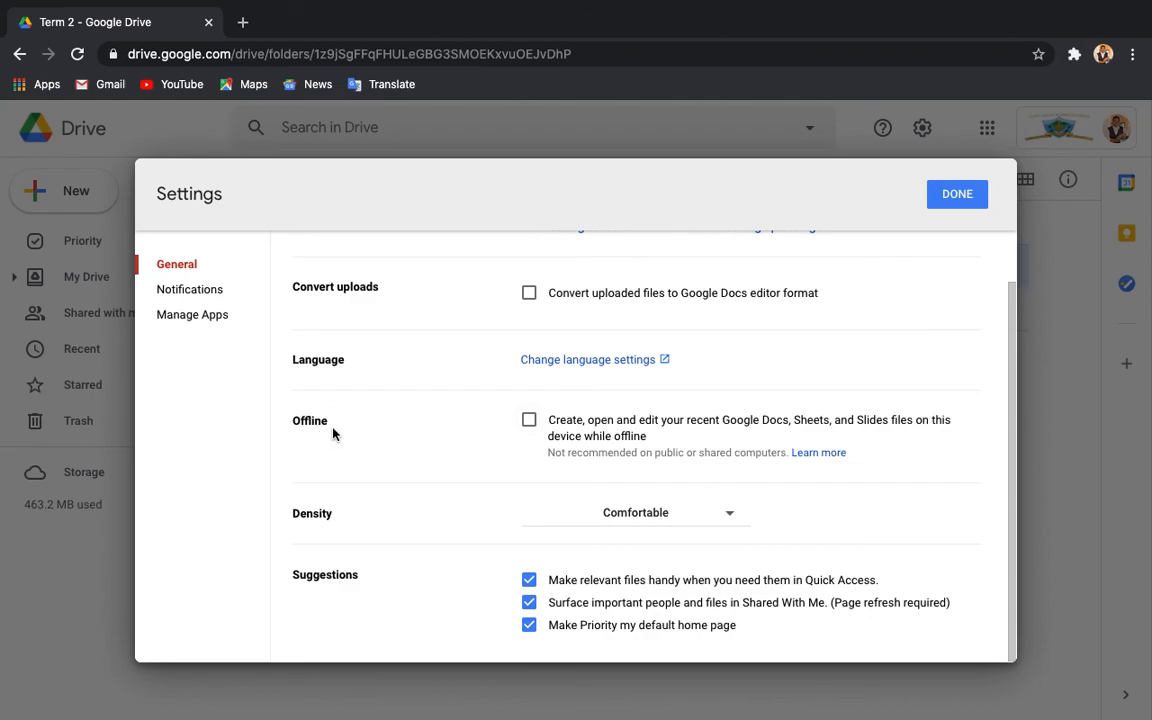
left_click(188, 295)
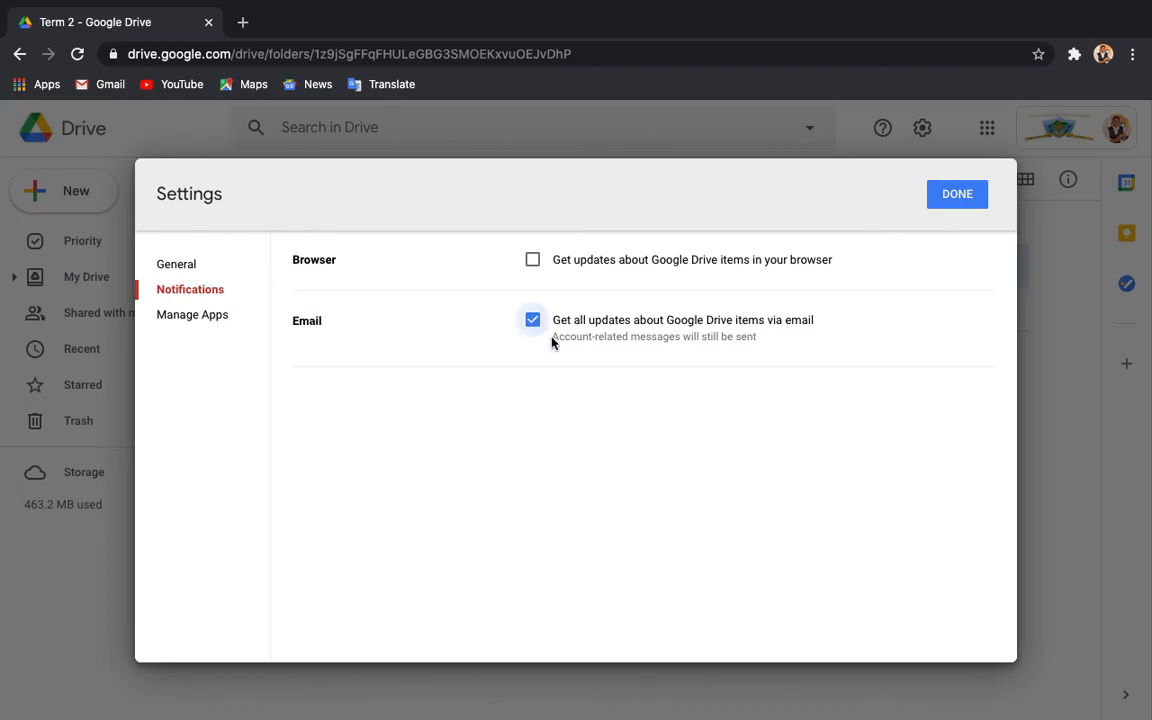
Browse the Manage Apps list and review the options for Google Apps Script.
left_click(214, 316)
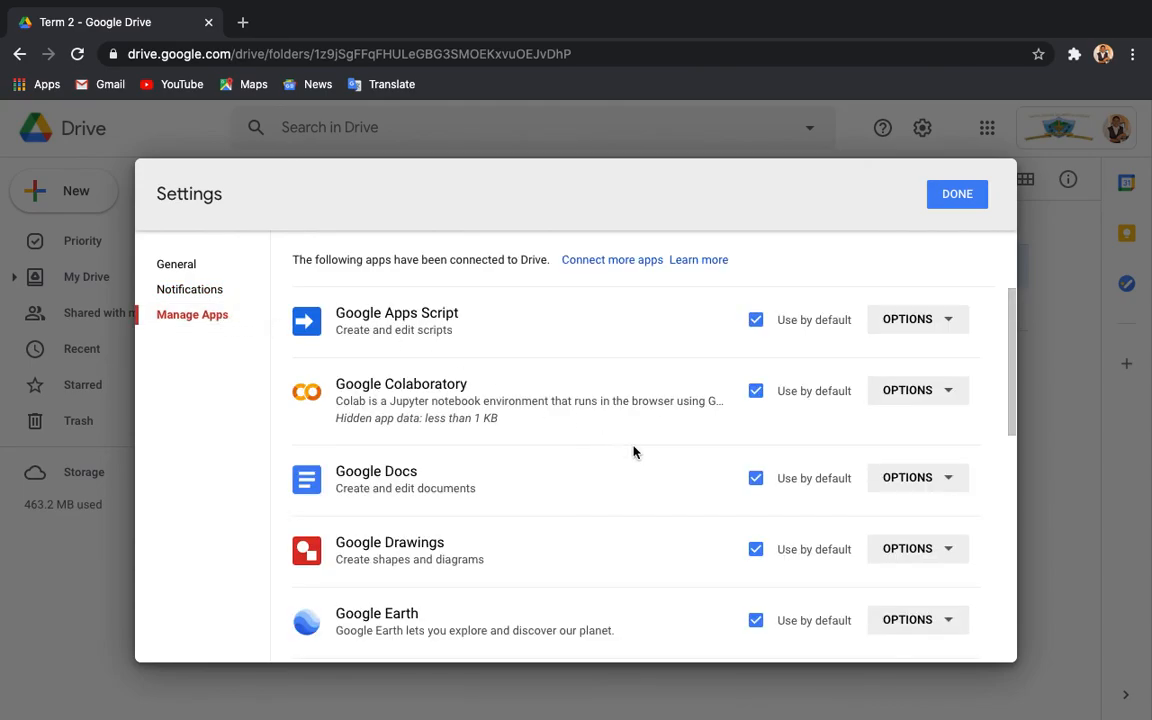
scroll(514, 489, "down", 5)
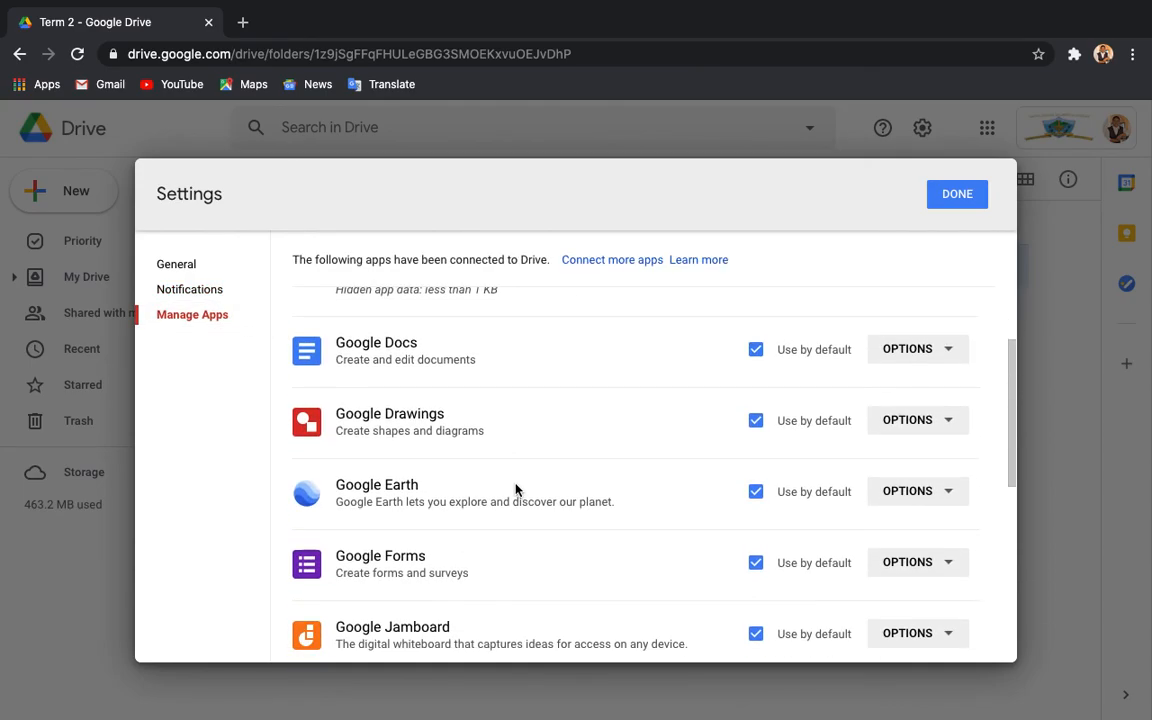
scroll(516, 489, "up", 5)
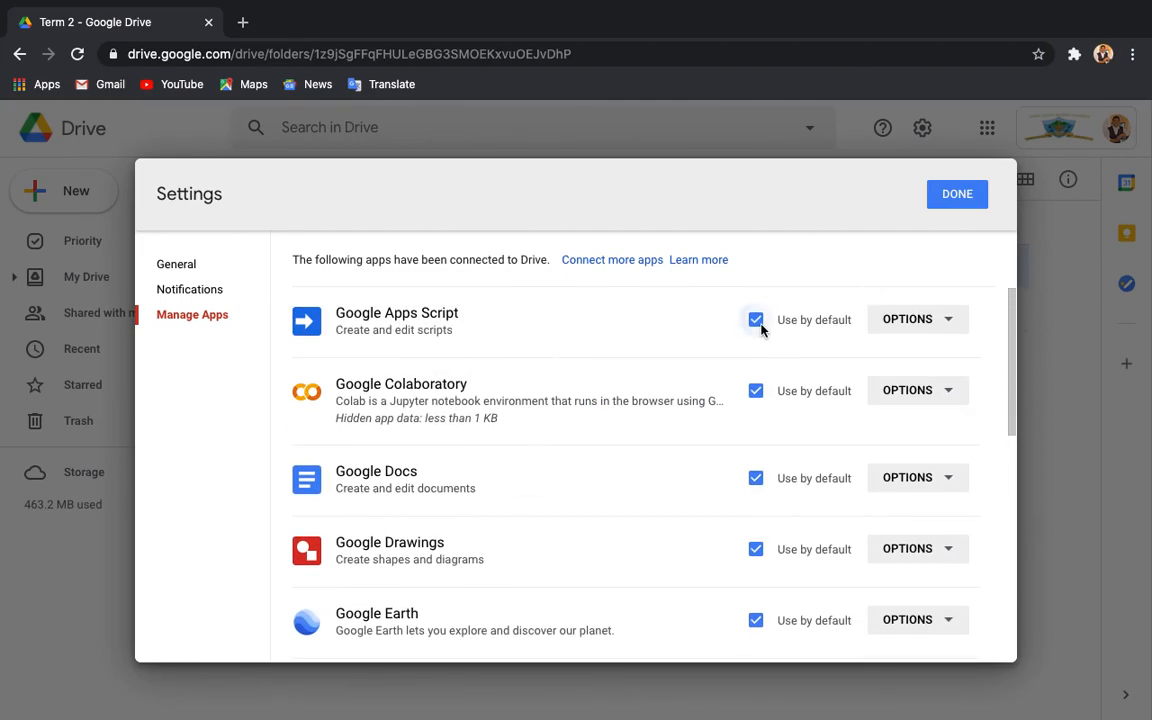
left_click(911, 321)
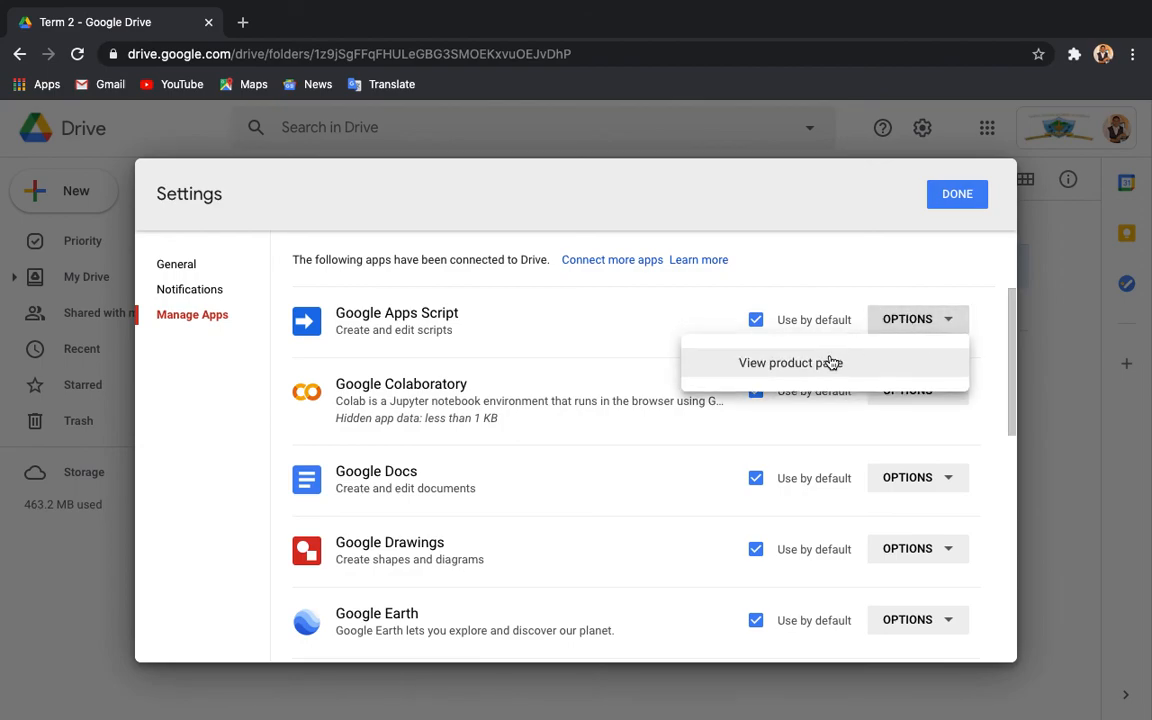
left_click(694, 459)
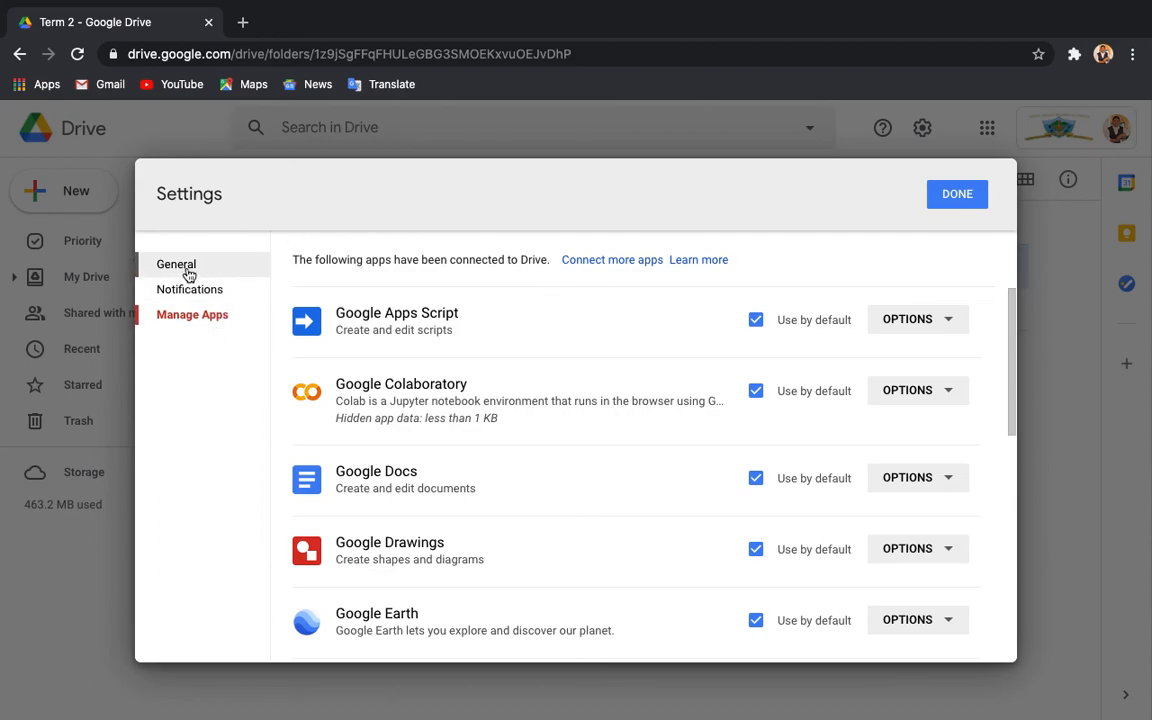
Review the options for Google Drawings, then close Settings.
scroll(411, 540, "down", 3)
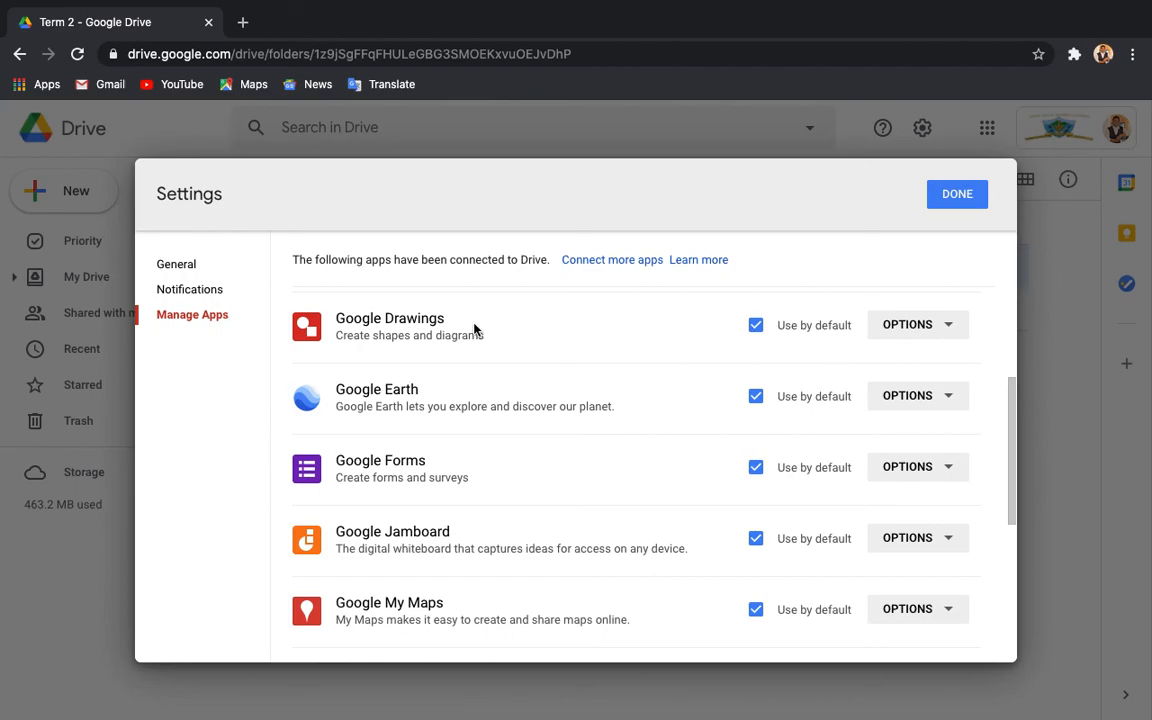
left_click(955, 327)
left_click(651, 334)
scroll(455, 562, "down", 5)
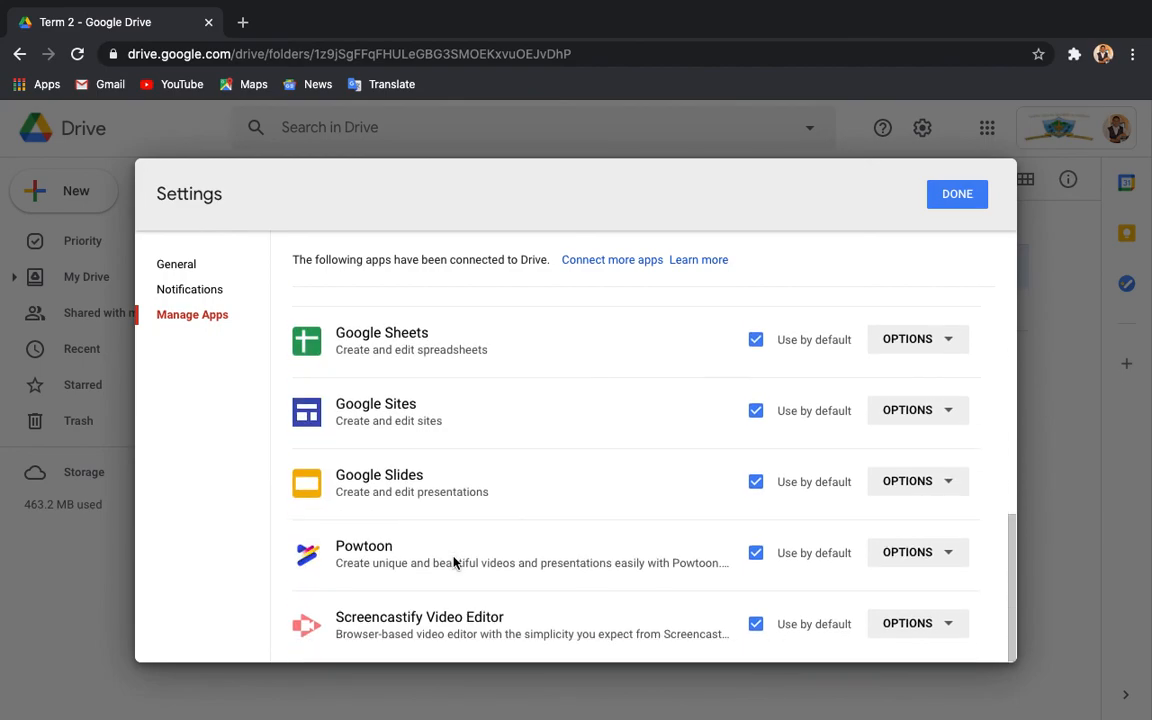
left_click(950, 194)
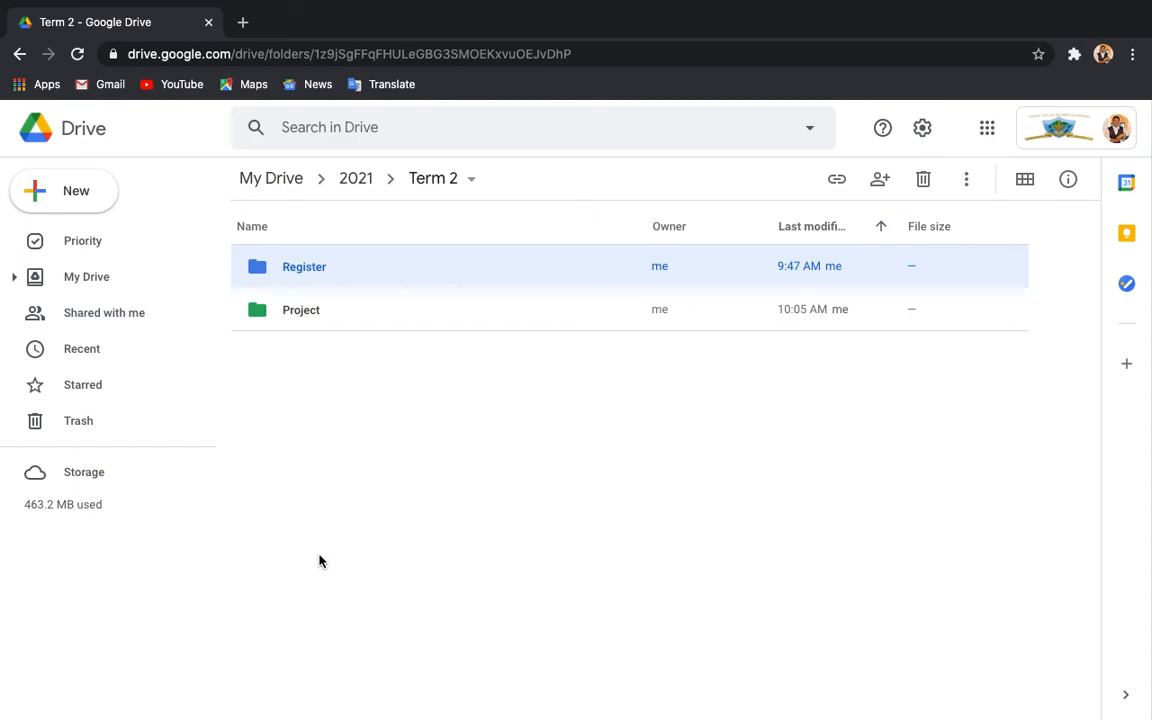
Return to the Term 2 folder showing the Register and Project folders.
mouse_move(805, 5)
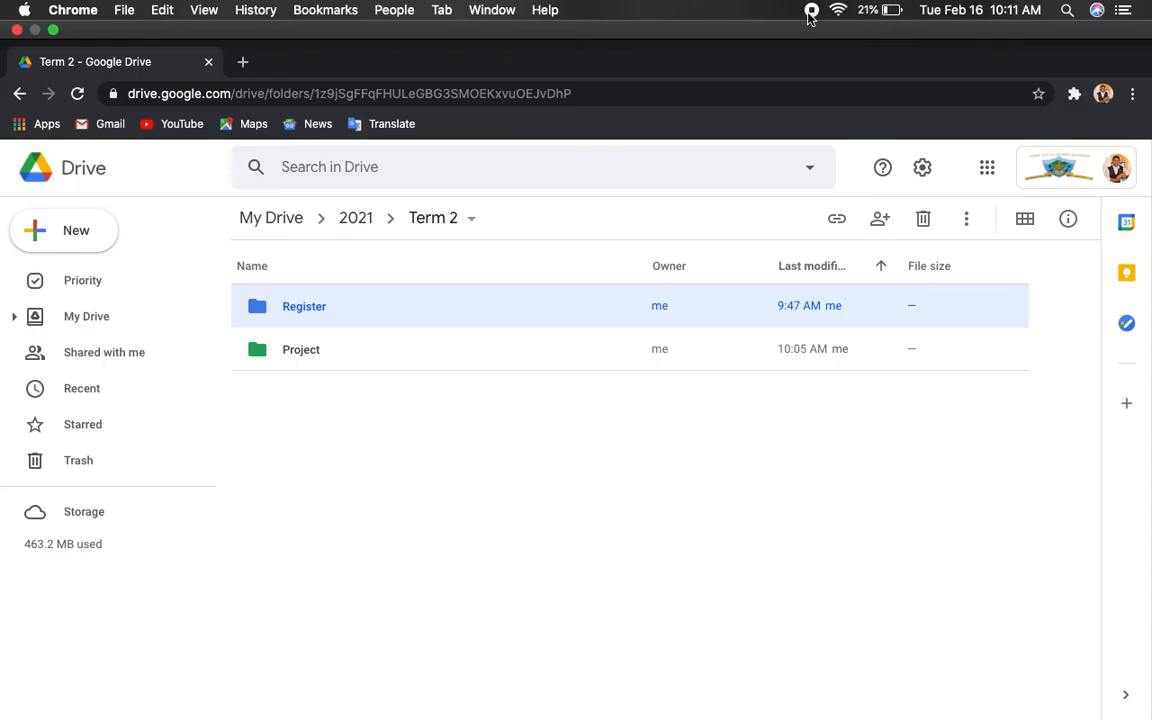